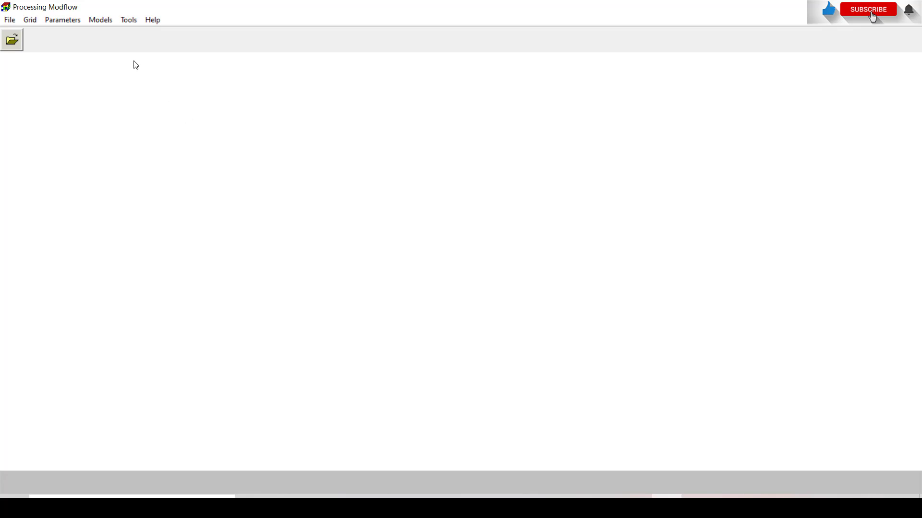
Step: Create a new model named two-well in the modflow 1 folder
click(14, 22)
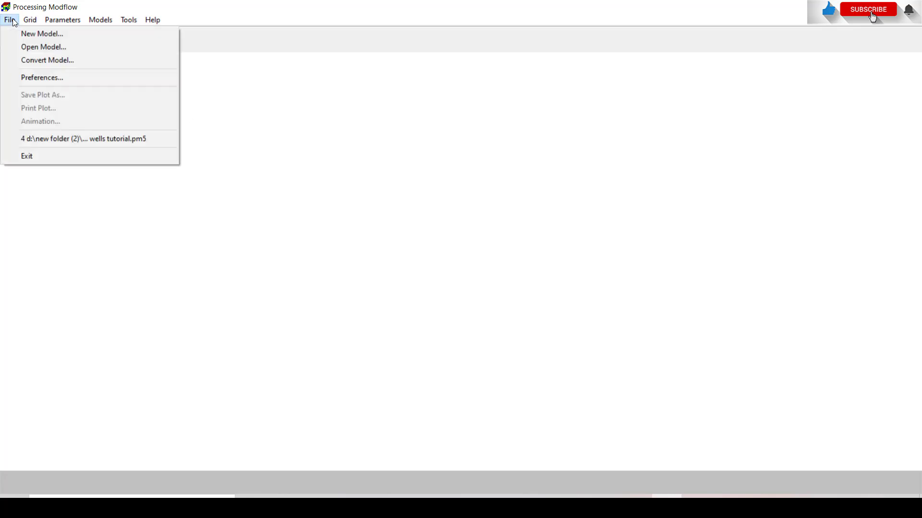
click(18, 35)
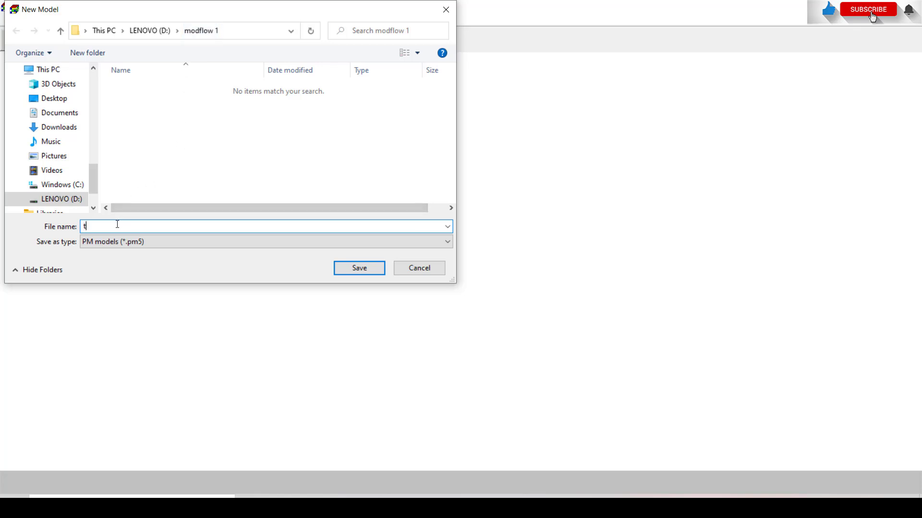
text(we)
text(-w)
text(ell)
click(360, 269)
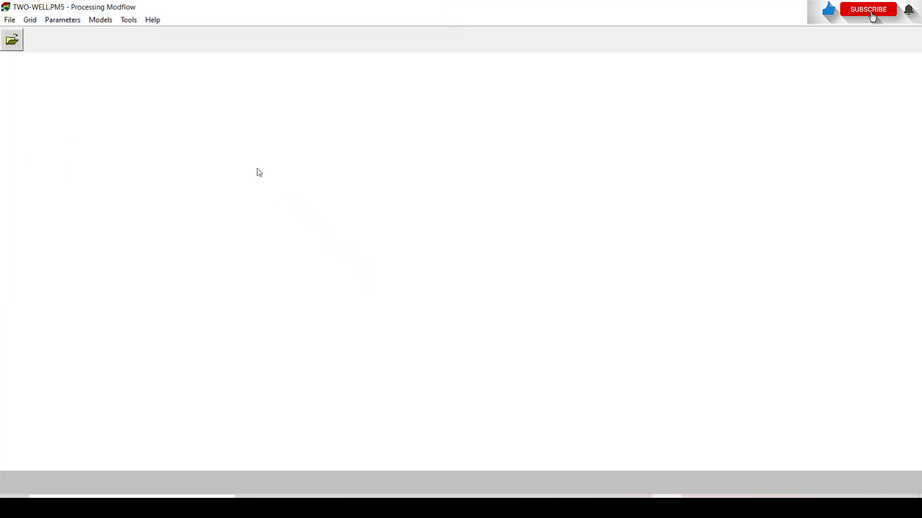
Step: Define the model grid's thickness as 25 and its rows as 30 over an extent of 300
click(30, 20)
click(39, 37)
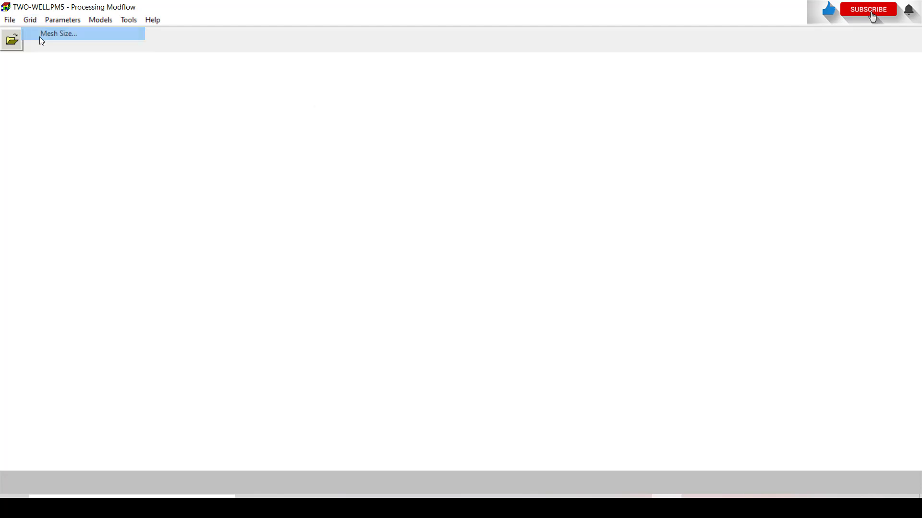
drag(433, 180, 403, 178)
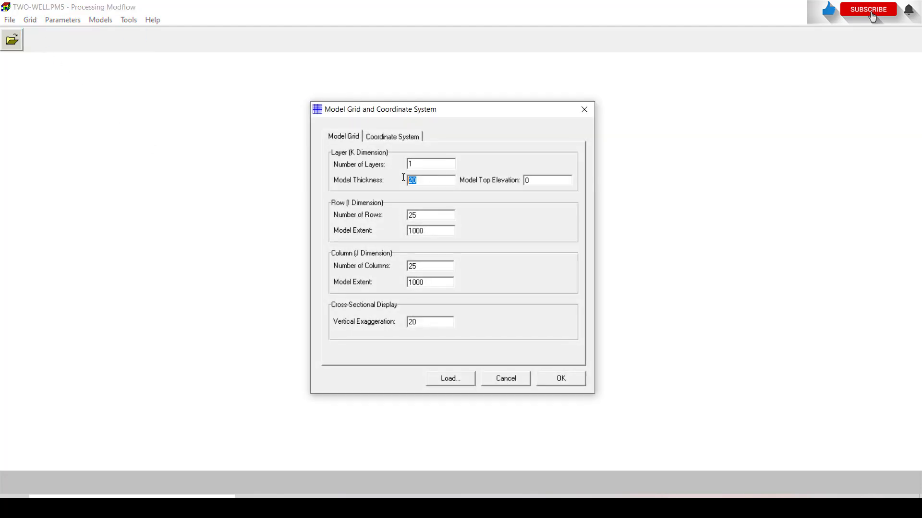
text(25)
key(Tab)
text(800)
key(BackSpace)
key(Tab)
text(300)
Step: Set the grid to 40 columns over an extent of 400 and generate the mesh
double_click(424, 268)
text(40)
double_click(438, 285)
text(4)
click(557, 379)
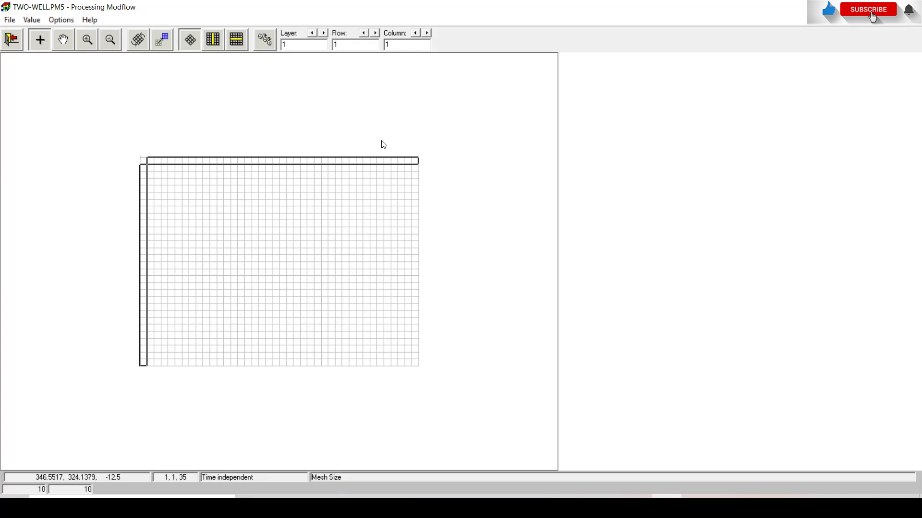
Step: Set the viewing window to X1 -25, Y1 -25, X2 425 and Y2 325, and save the mesh size on leaving
click(70, 23)
click(76, 43)
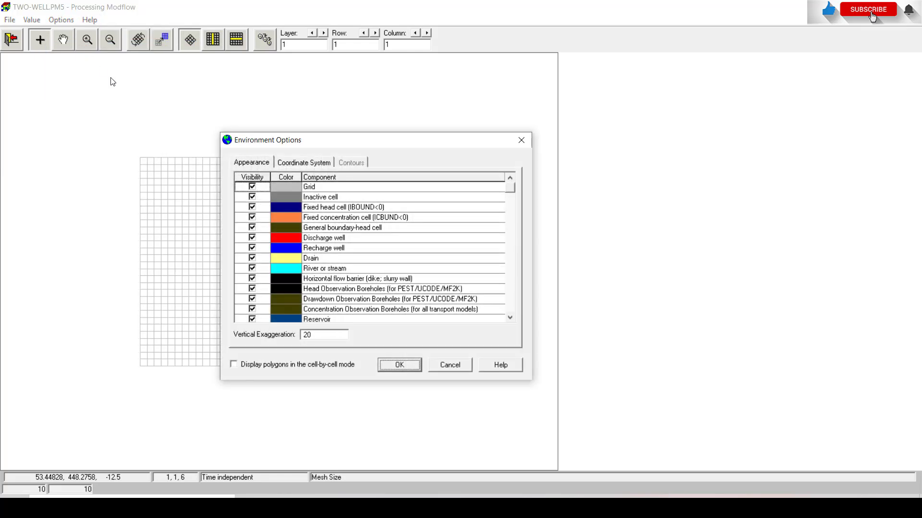
click(311, 164)
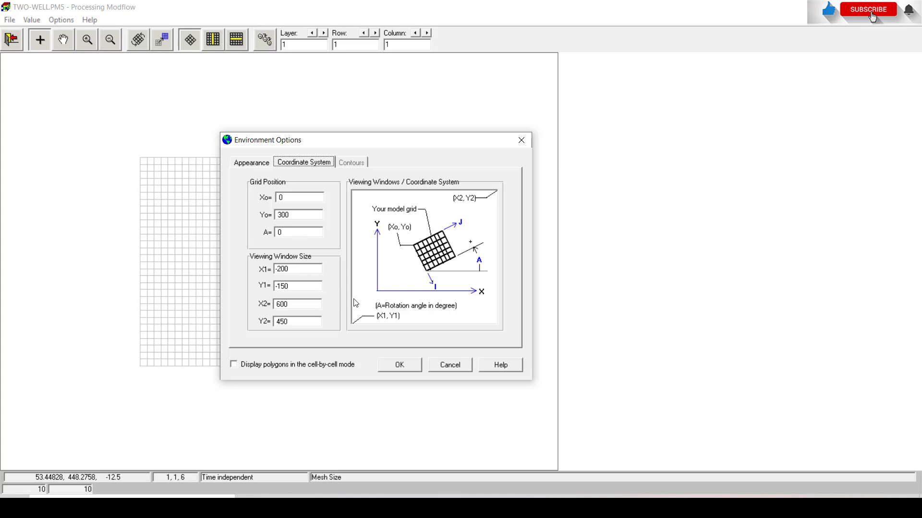
drag(291, 272, 272, 269)
text(-25)
double_click(296, 288)
text(-25)
double_click(295, 302)
text(425)
double_click(297, 321)
text(325)
click(400, 366)
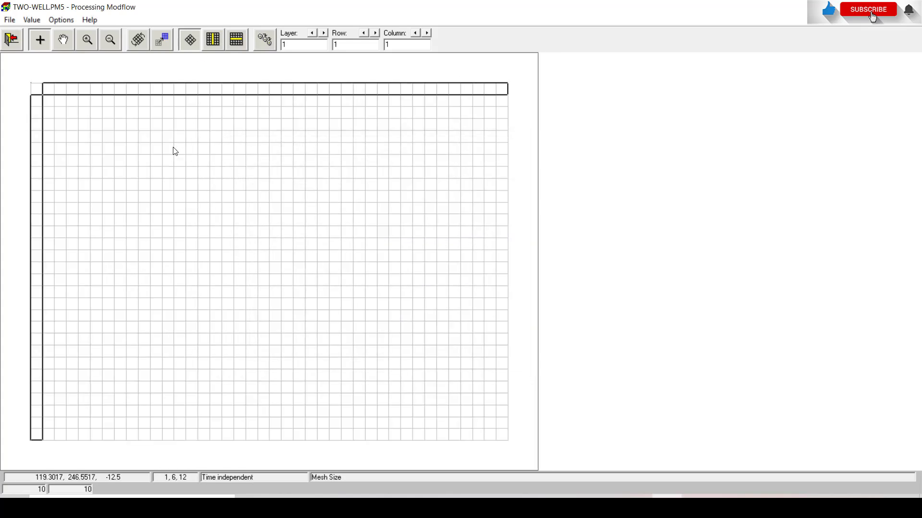
click(14, 37)
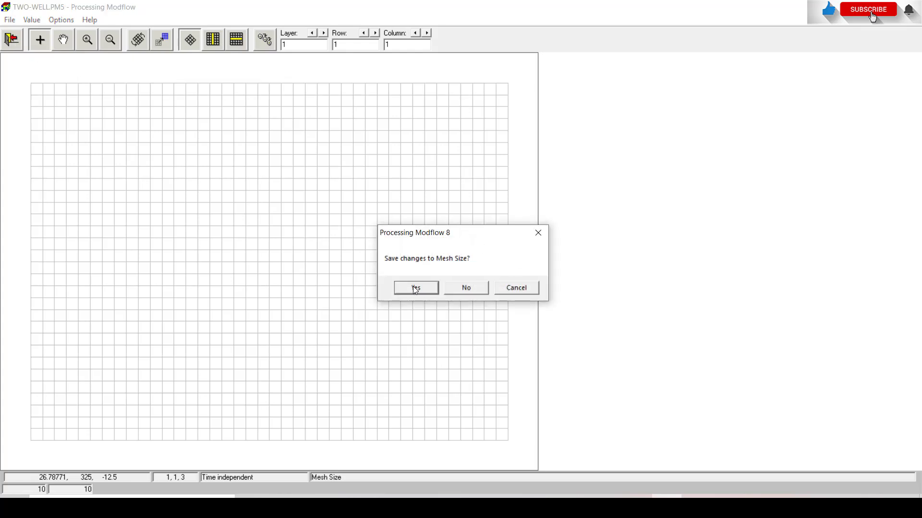
click(416, 288)
Step: Change the type of layer 1 to 1: Unconfined in the layer properties
click(30, 19)
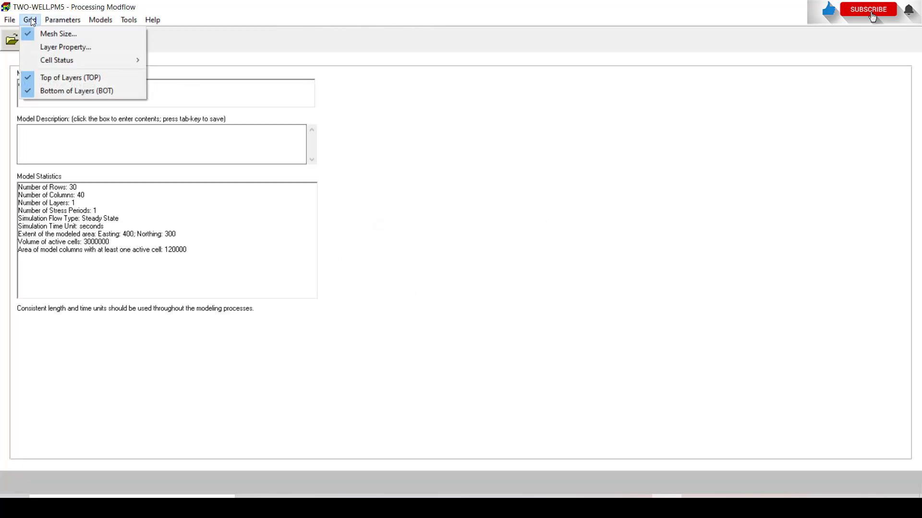
click(48, 46)
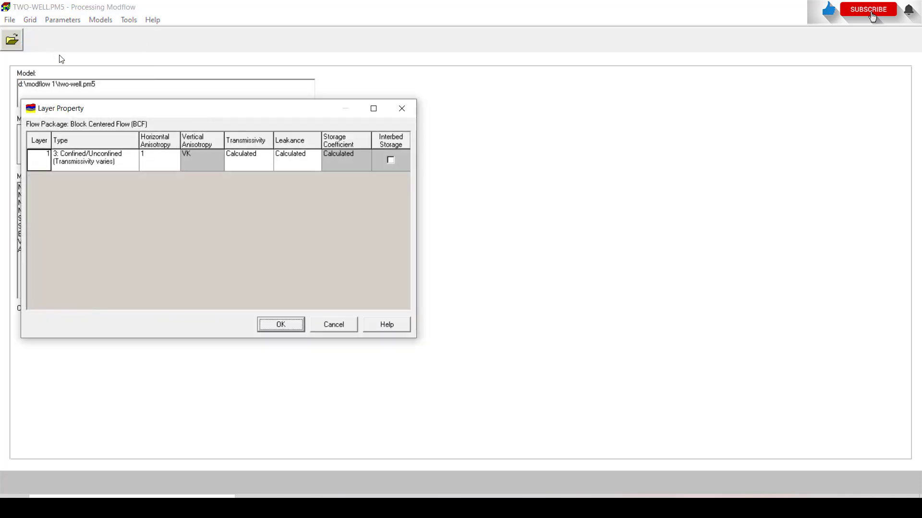
click(126, 168)
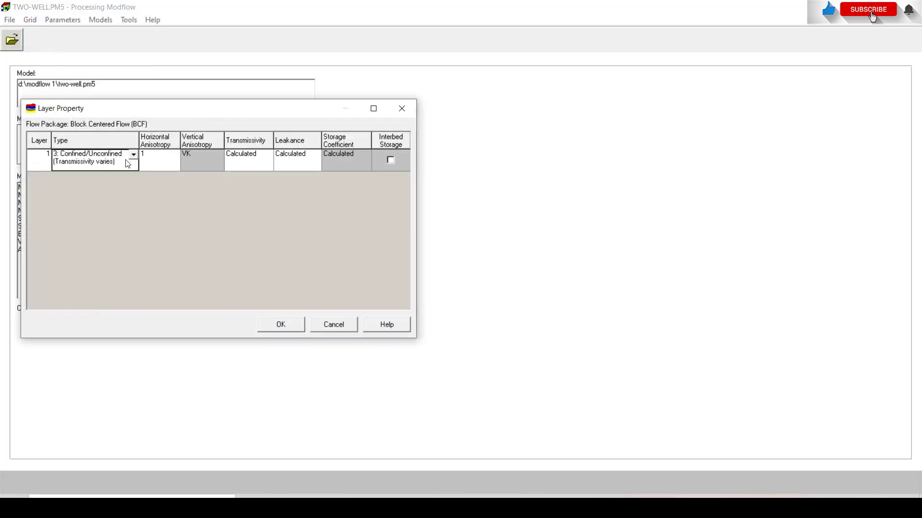
click(133, 155)
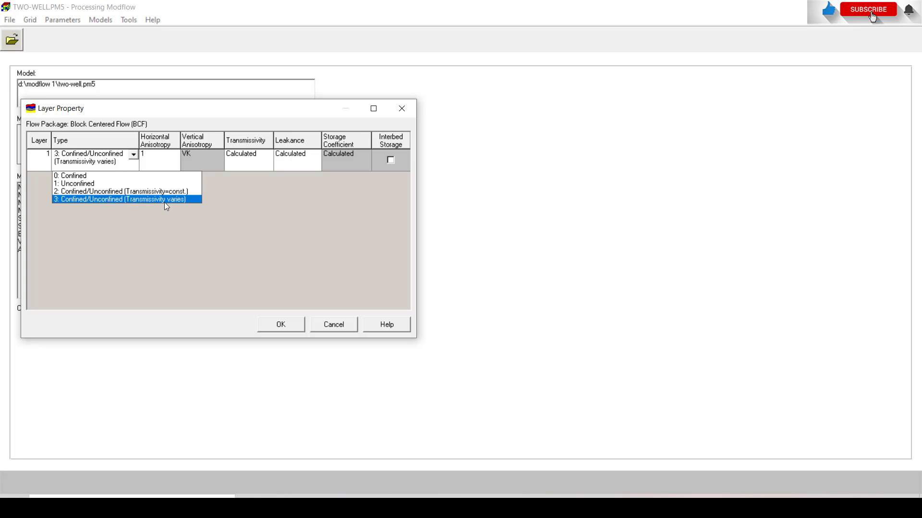
click(89, 183)
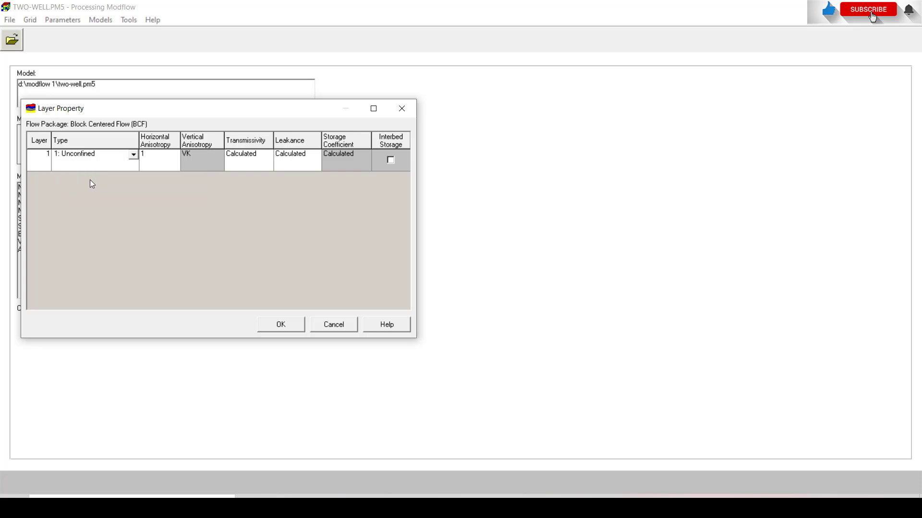
click(288, 323)
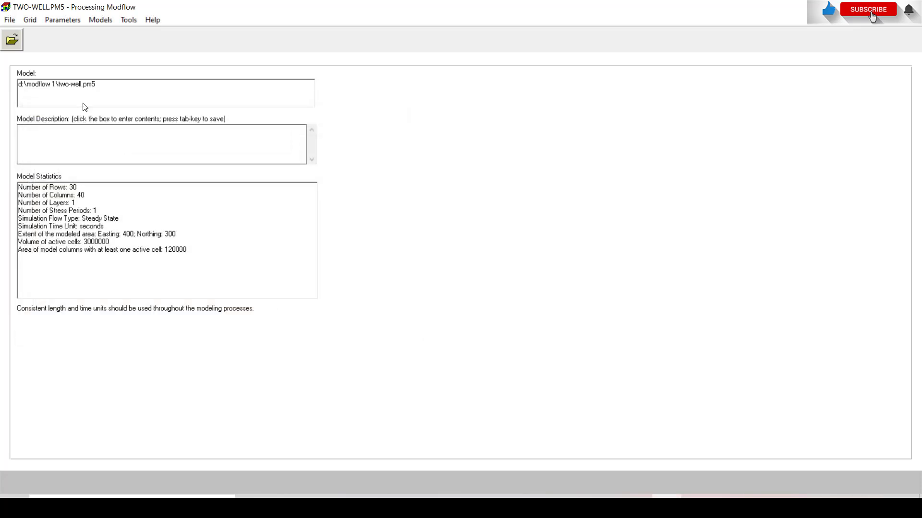
Step: Open the IBOUND (MODFLOW) cell status and set the cell at row 1, column 1 to -1
click(30, 20)
mouse_move(50, 60)
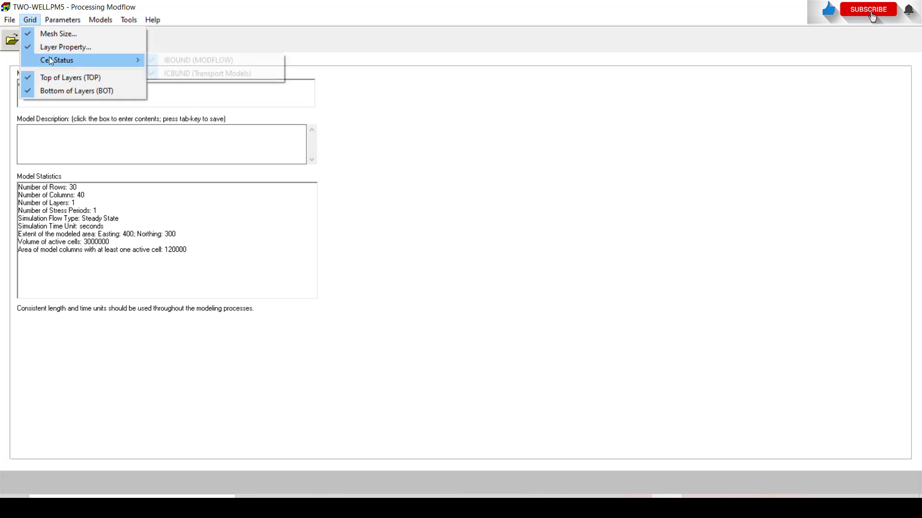
click(212, 62)
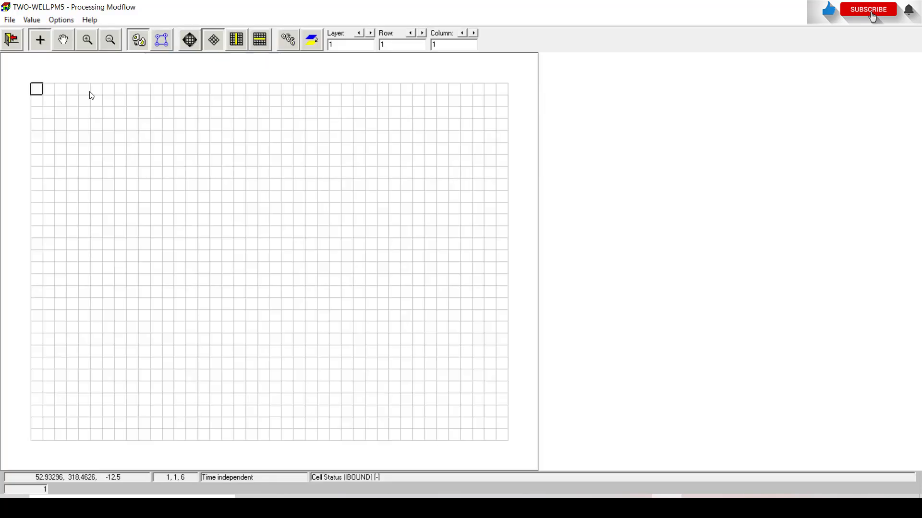
click(168, 242)
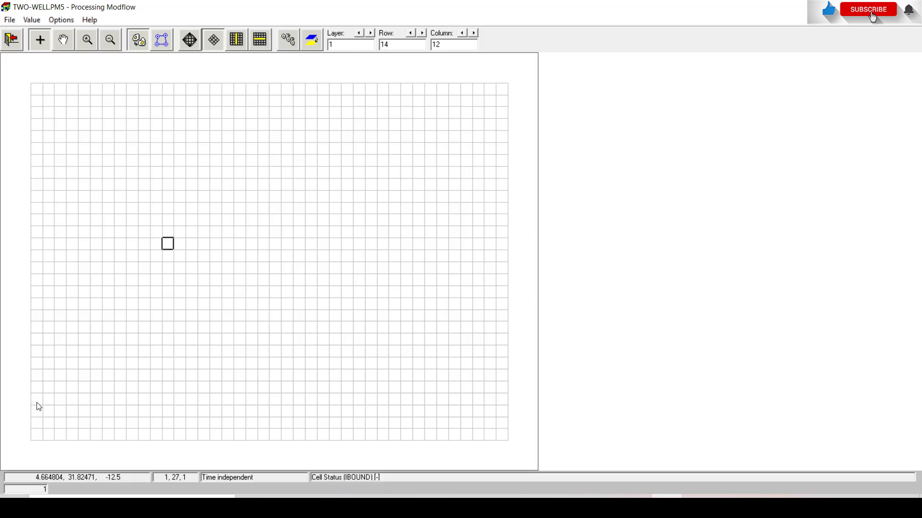
click(42, 92)
right_click(40, 93)
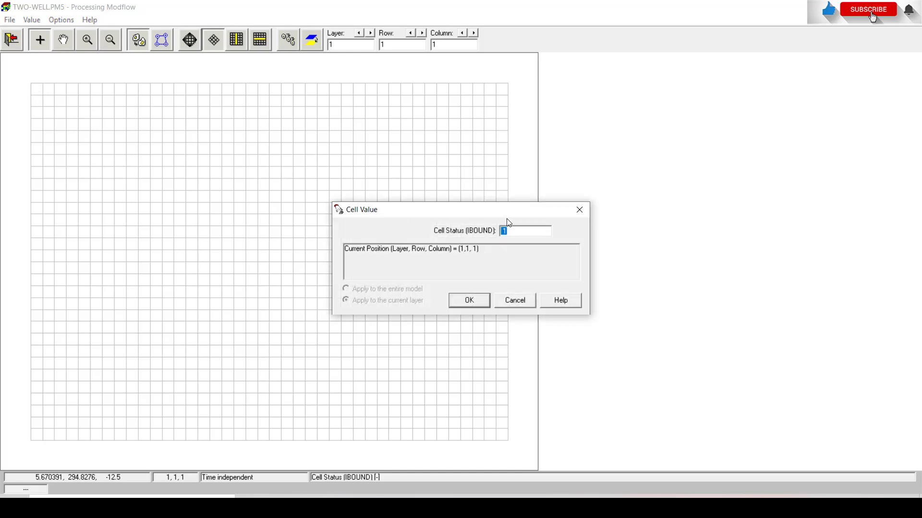
click(514, 234)
double_click(514, 234)
text(-1)
click(478, 303)
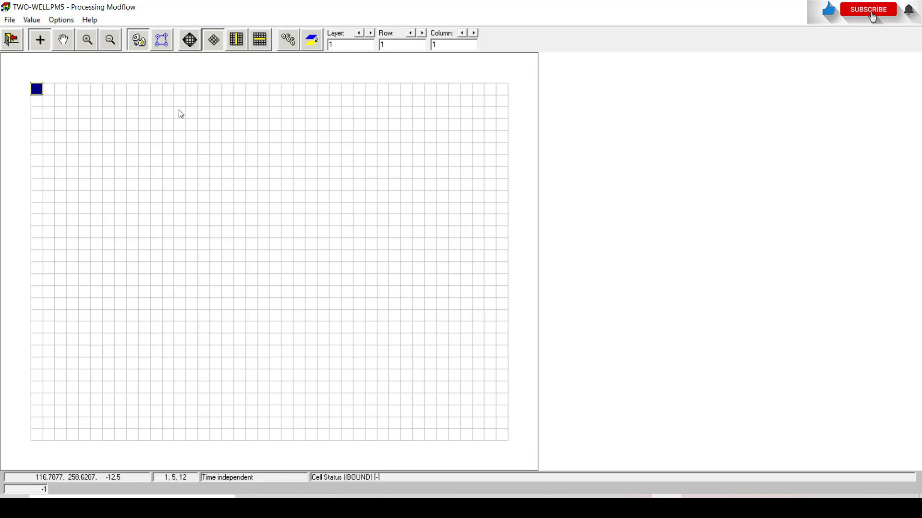
Step: Turn on cell value duplication and copy the IBOUND value -1 down column 1 to row 30
click(283, 39)
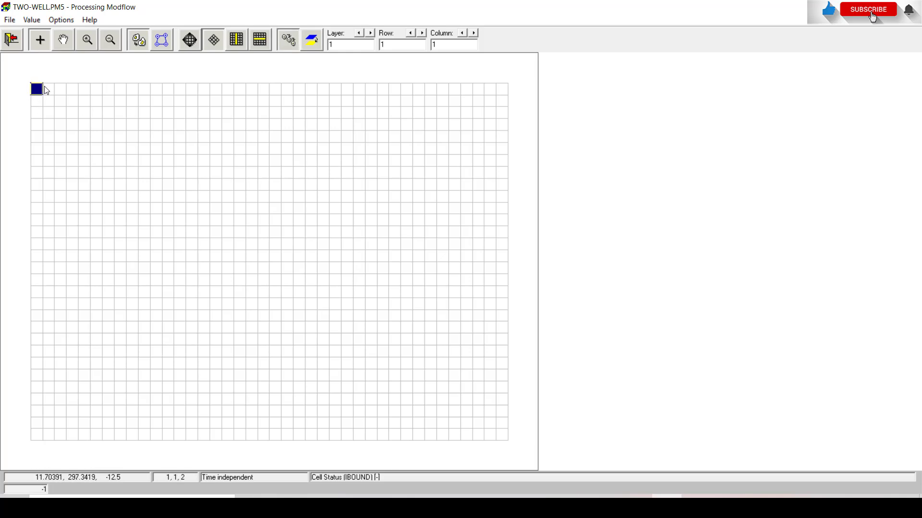
key(Down)
key(Down)
key(Down)
key(Down)
key(Down)
key(Down)
key(Down)
key(Down)
key(Down)
key(Down)
key(Down)
key(Down)
key(Down)
key(Down)
key(Down)
key(Down)
key(Down)
key(Down)
key(Down)
key(Down)
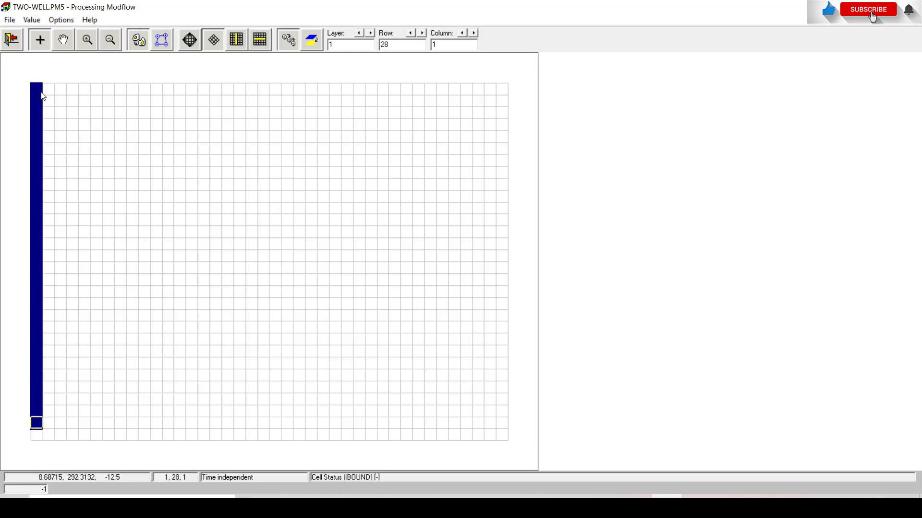
key(Down)
key(Down)
Step: Copy the -1 cell status along row 30 from column 1 to column 40
key(Right)
key(Right)
key(Right)
key(Right)
key(Right)
key(Right)
key(Right)
key(Right)
key(Right)
key(Right)
key(Right)
key(Right)
key(Right)
key(Right)
key(Right)
key(Right)
key(Right)
key(Right)
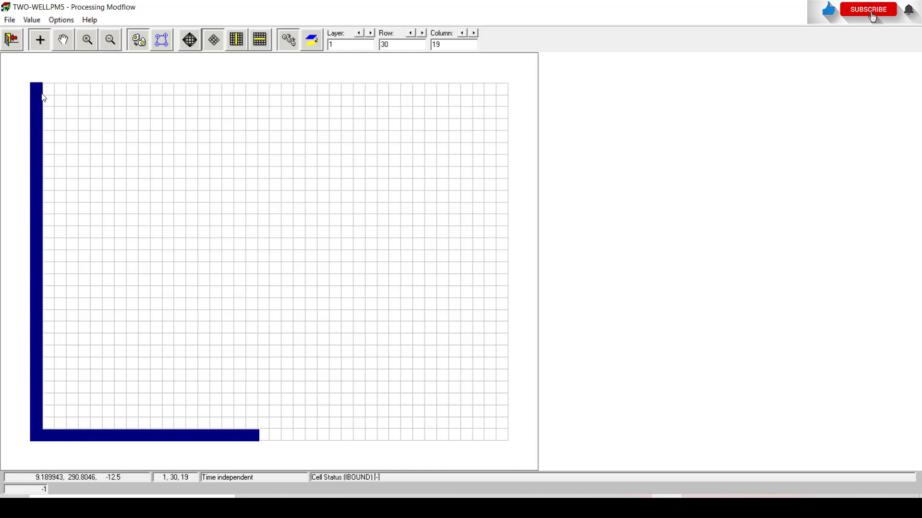
key(Right)
key(Right)
key(Right)
key(Right)
key(Right)
key(Right)
key(Right)
key(Right)
key(Right)
key(Right)
key(Right)
key(Right)
key(Right)
key(Right)
key(Right)
key(Right)
key(Right)
key(Right)
key(Right)
key(Right)
Step: Copy the -1 cell status up column 40 from row 30 to row 1
key(Up)
key(Up)
key(Up)
key(Up)
key(Up)
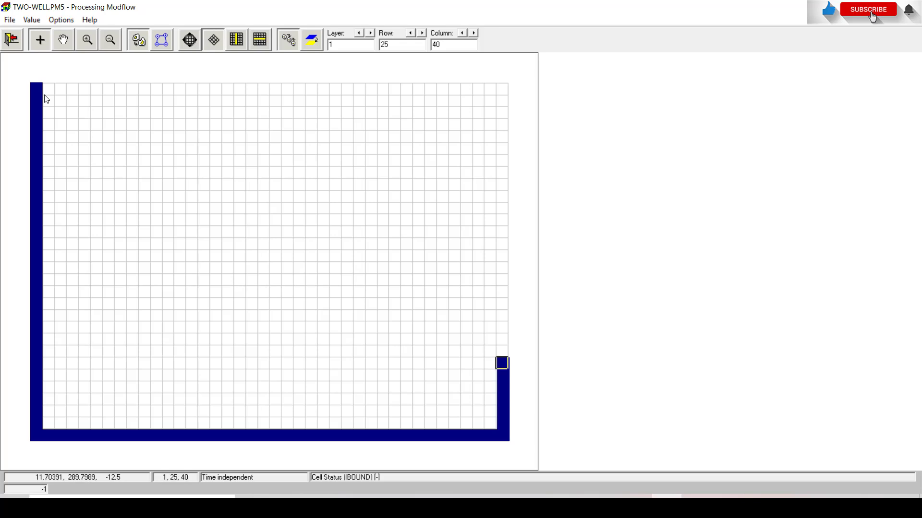
key(Up)
key(Up)
key(Up)
key(Up)
key(Up)
key(Up)
key(Up)
key(Up)
key(Up)
key(Up)
key(Up)
key(Up)
key(Up)
key(Up)
key(Up)
key(Up)
key(Up)
key(Up)
key(Up)
key(Up)
Step: Copy the -1 cell status along row 1 back to column 2, and save the IBOUND changes on leaving
key(Left)
key(Left)
key(Left)
key(Left)
key(Left)
key(Left)
key(Left)
key(Left)
key(Left)
key(Left)
key(Left)
key(Left)
key(Left)
key(Left)
key(Left)
key(Left)
key(Left)
key(Left)
key(Left)
key(Left)
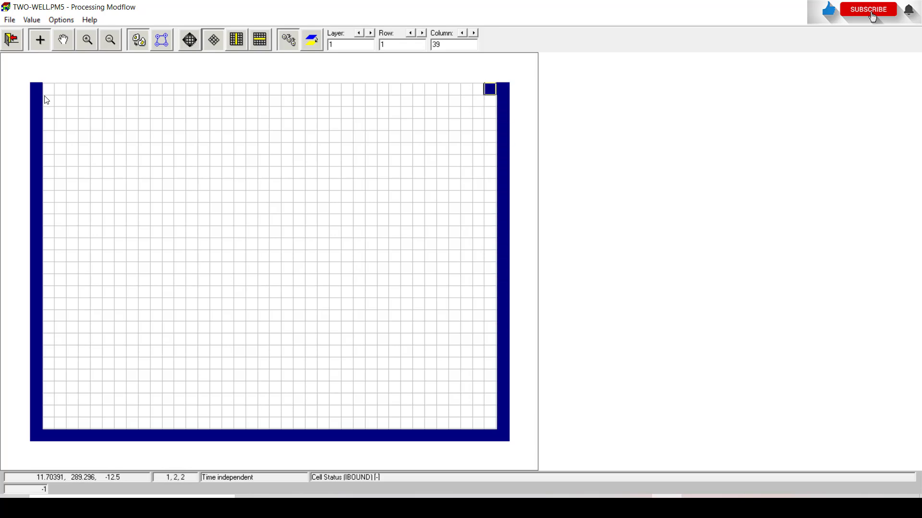
key(Left)
key(Left)
key(Left)
key(Left)
key(Left)
key(Left)
key(Left)
key(Left)
key(Left)
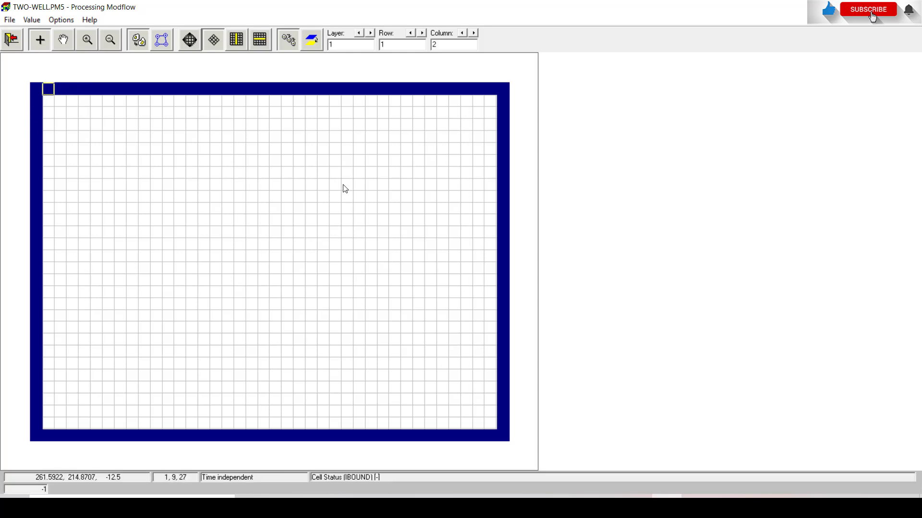
click(12, 39)
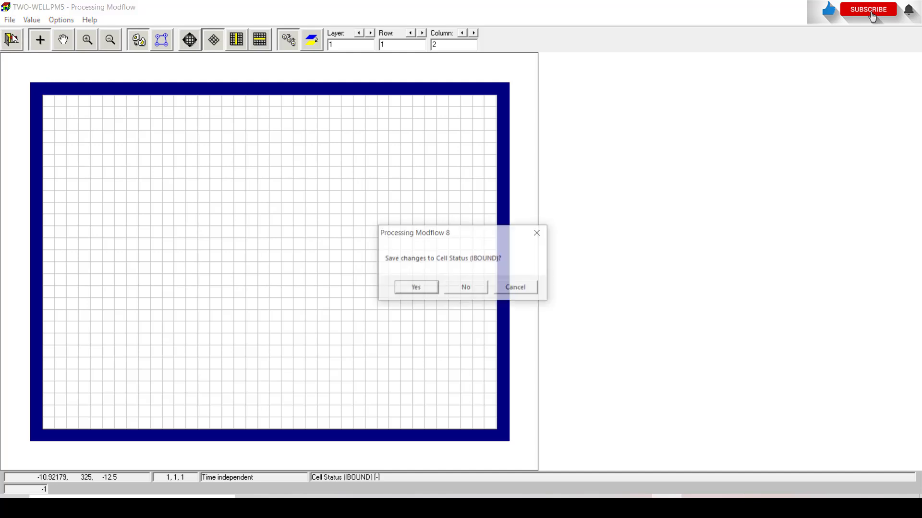
click(403, 288)
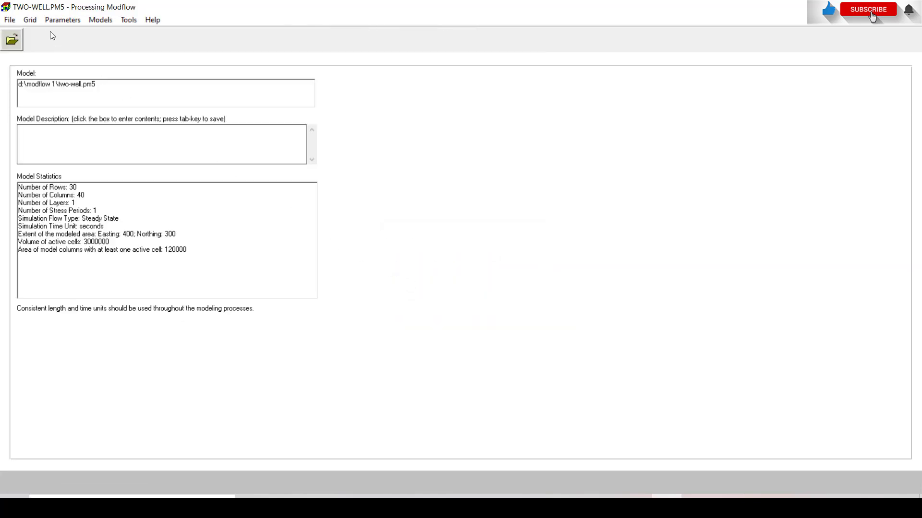
Step: Set the elevation of the layer top to 0 for all cells and save it on leaving
click(31, 20)
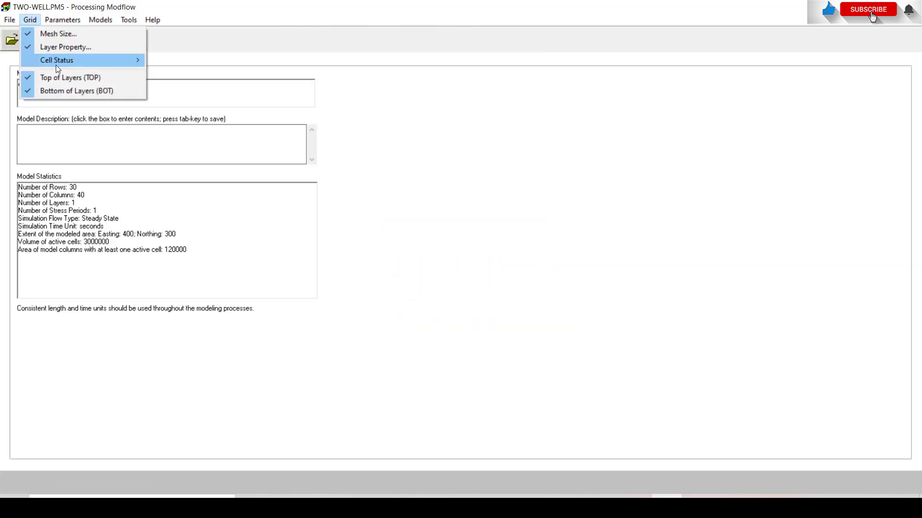
click(52, 77)
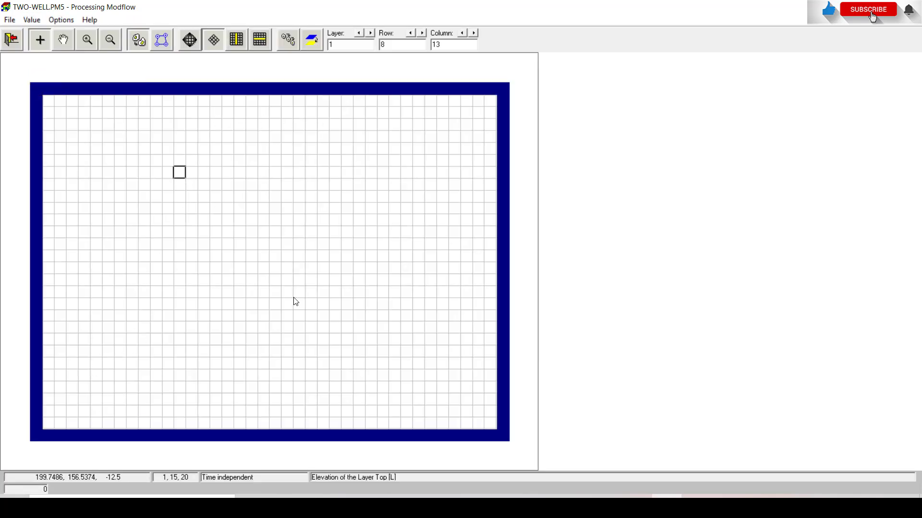
click(192, 235)
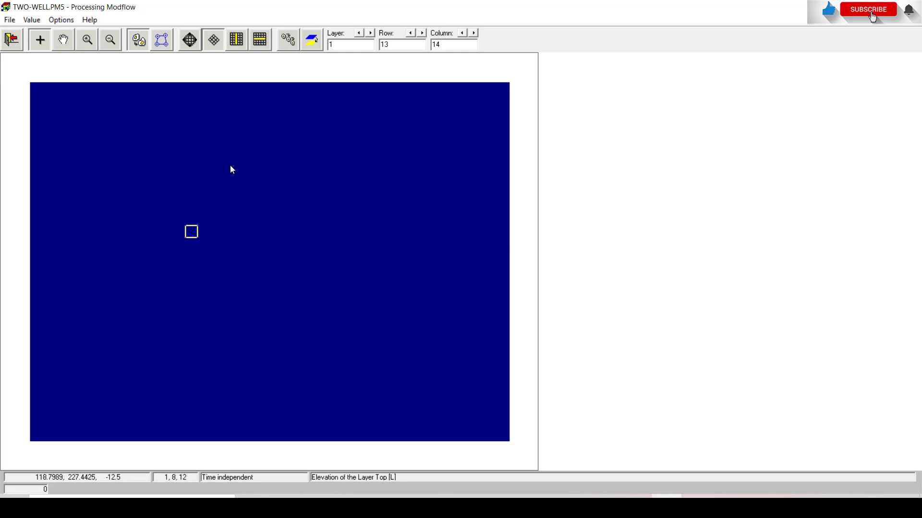
click(16, 39)
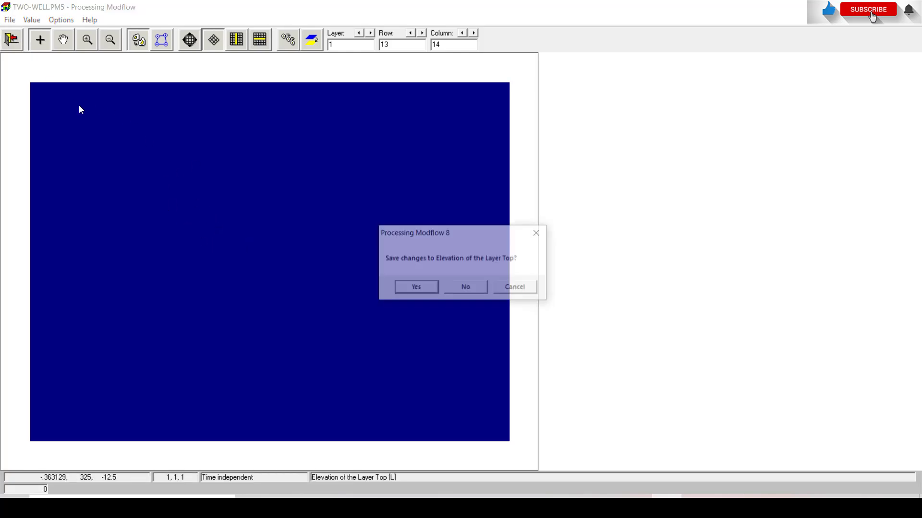
key(Return)
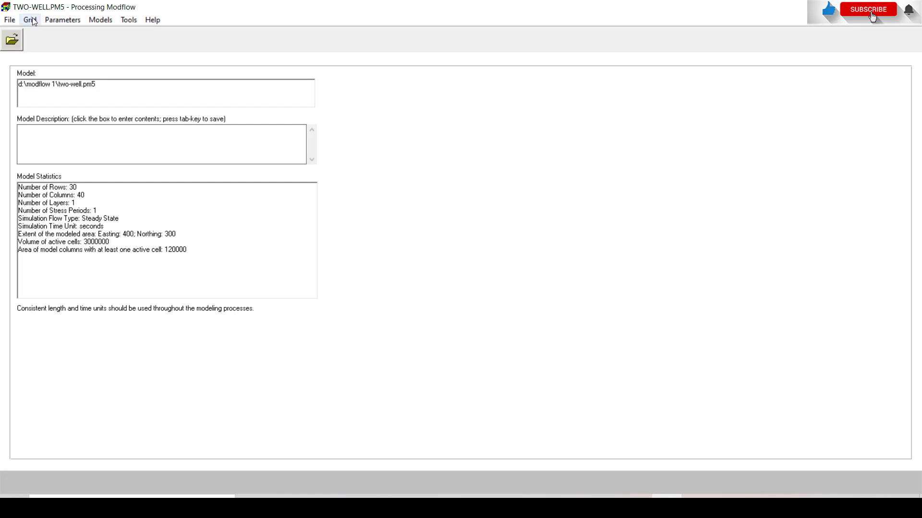
Step: Set the bottom elevation of the layer to -25 for all cells and save it on leaving
click(29, 20)
click(38, 93)
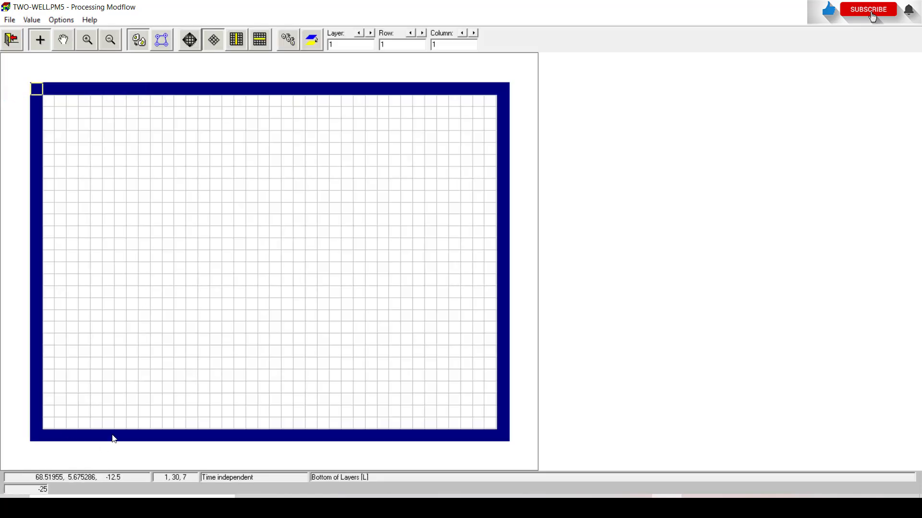
click(185, 257)
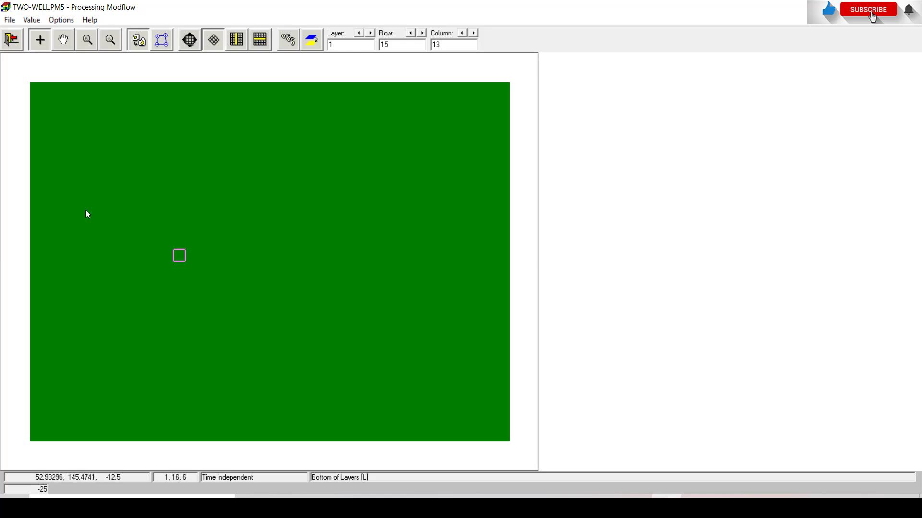
click(12, 40)
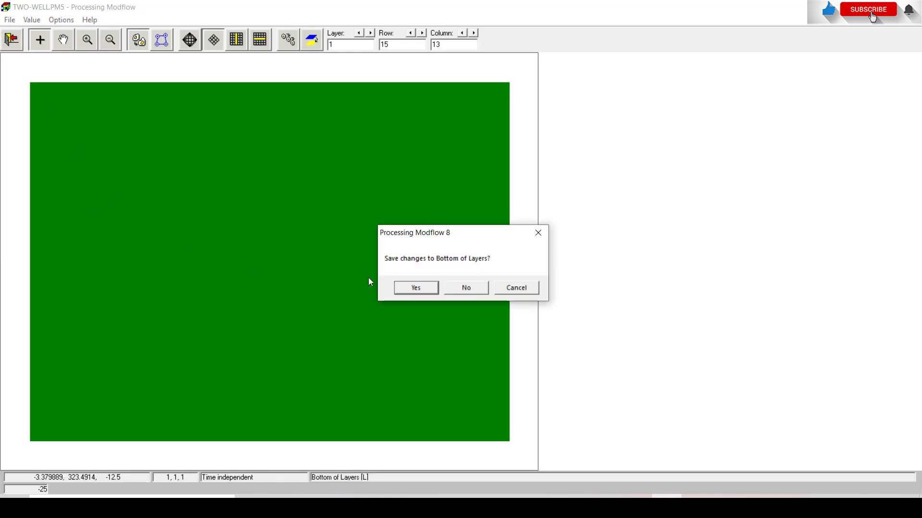
click(405, 290)
Step: Change the simulation time unit to days in the time parameters
click(60, 21)
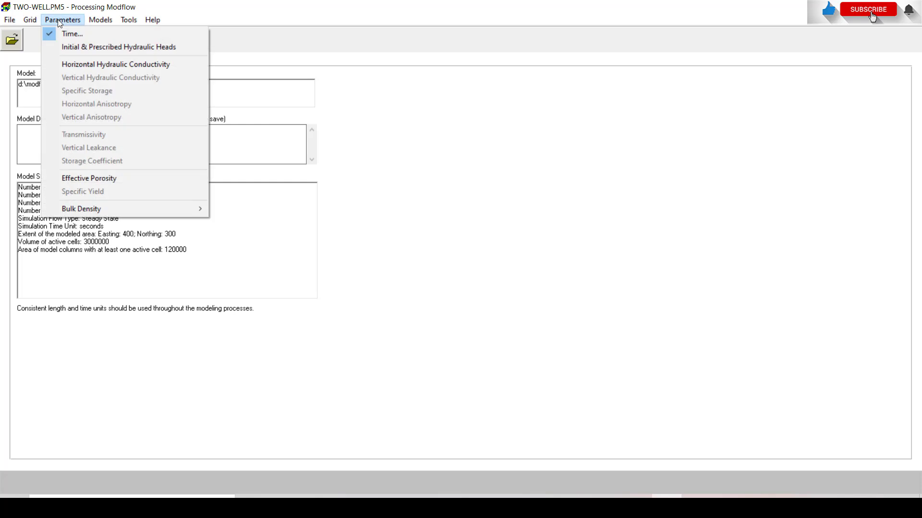
click(73, 33)
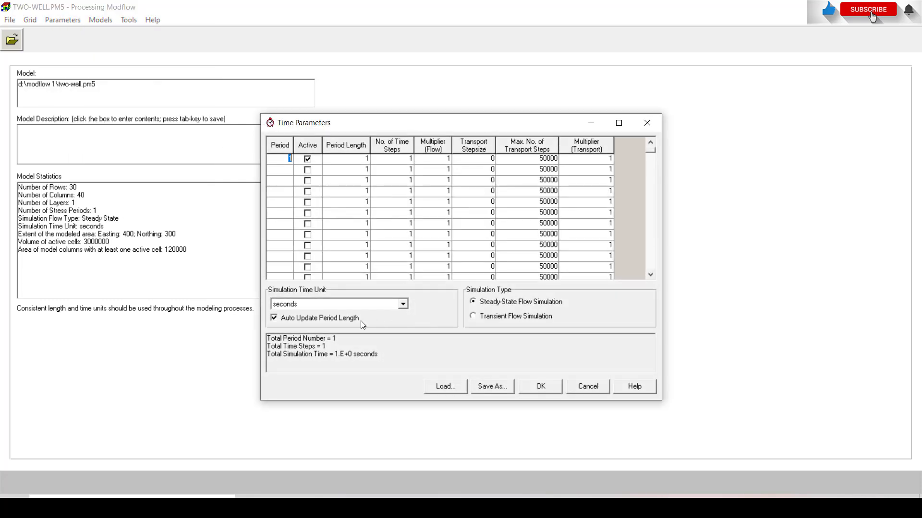
click(402, 304)
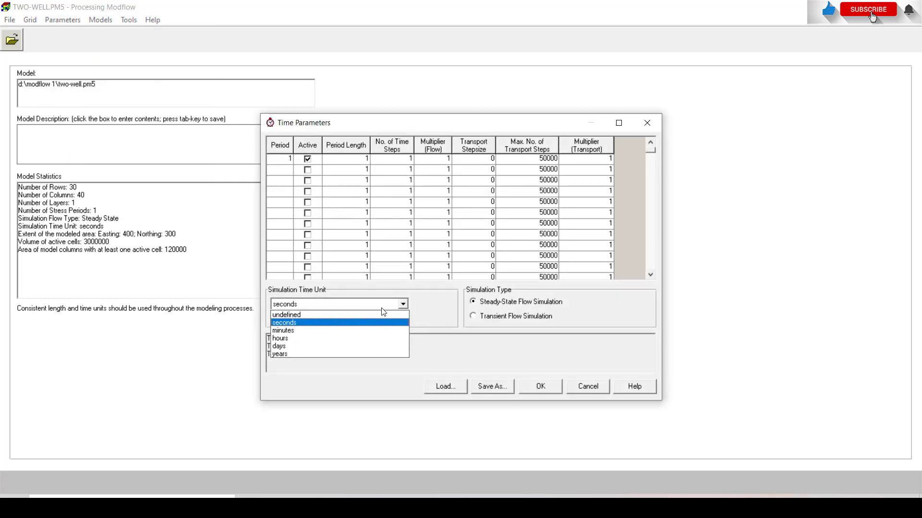
click(303, 346)
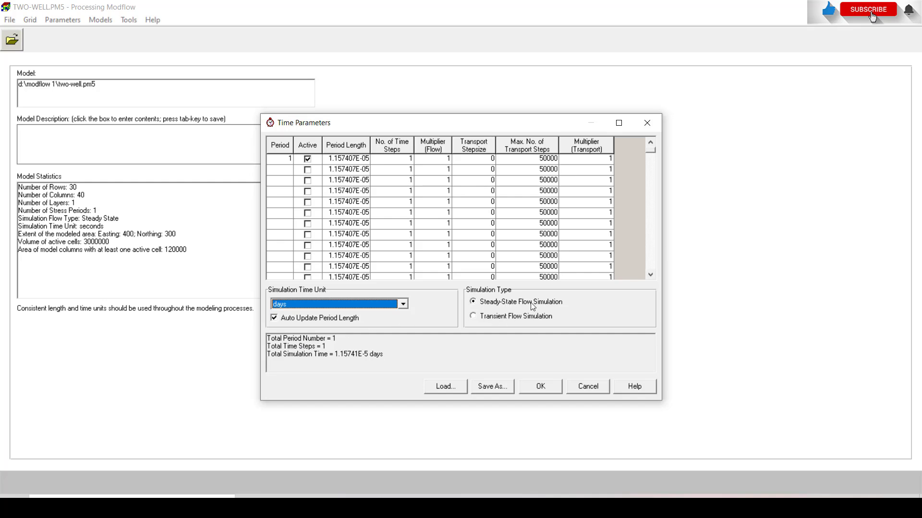
click(536, 388)
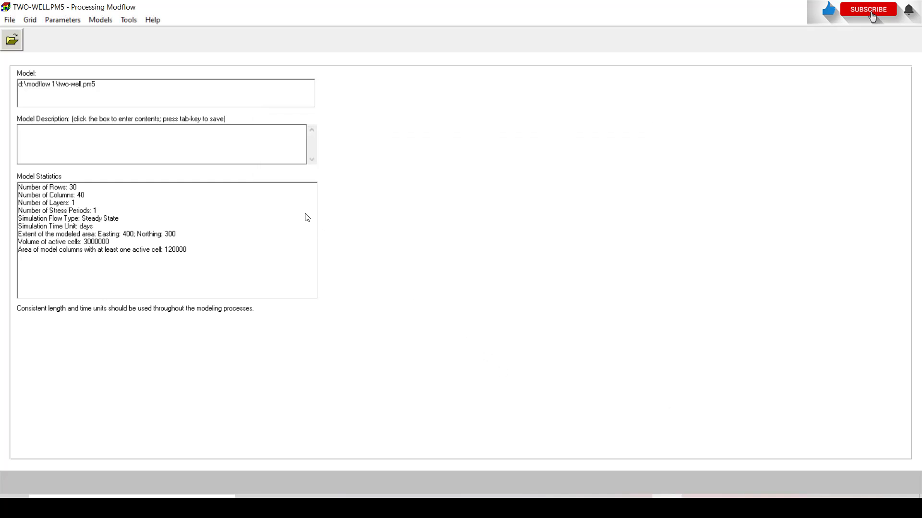
Step: Reset the initial and prescribed hydraulic heads to -5 across the current layer and save them on leaving
click(60, 22)
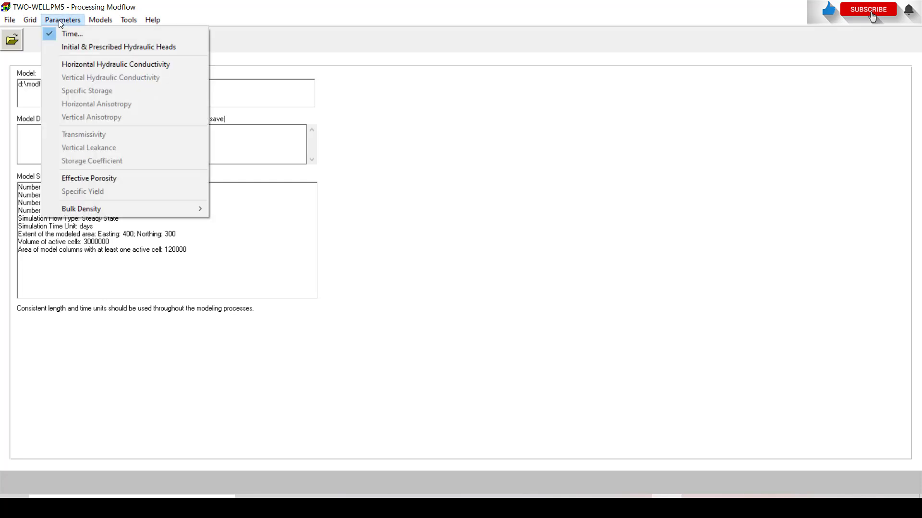
click(67, 47)
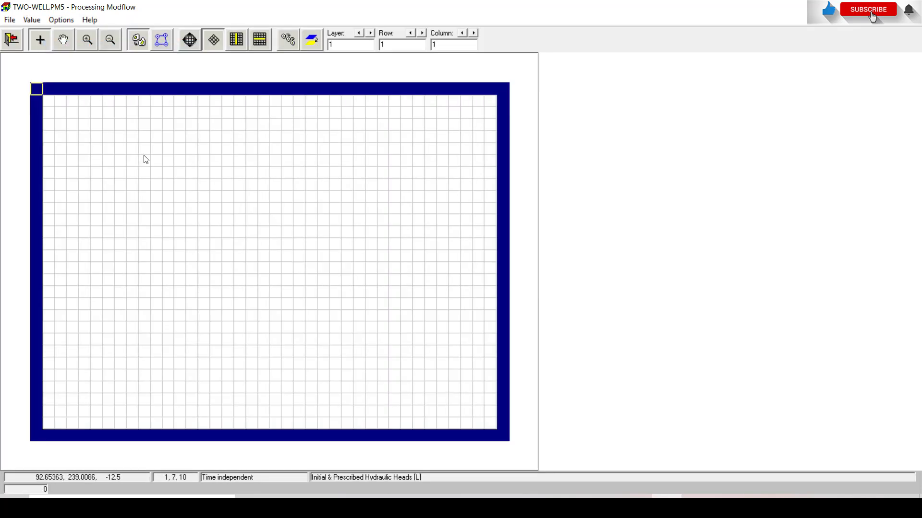
click(178, 206)
click(32, 20)
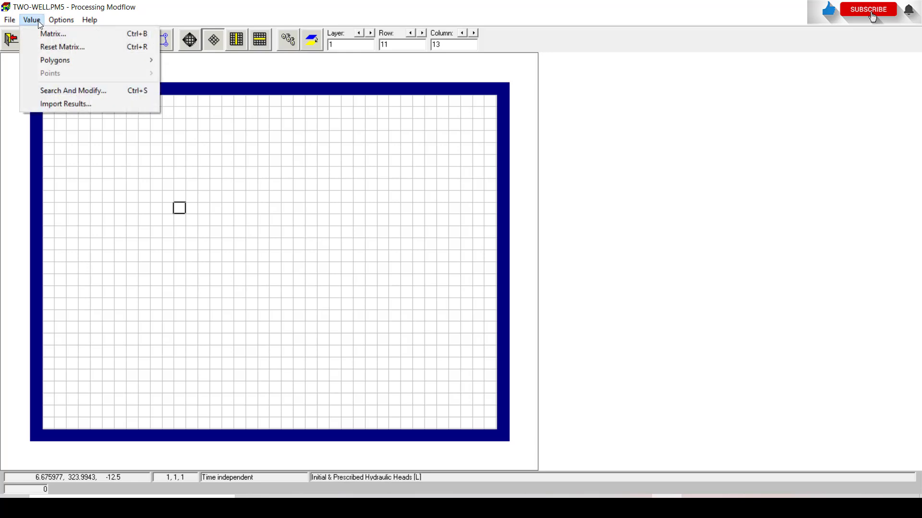
click(50, 46)
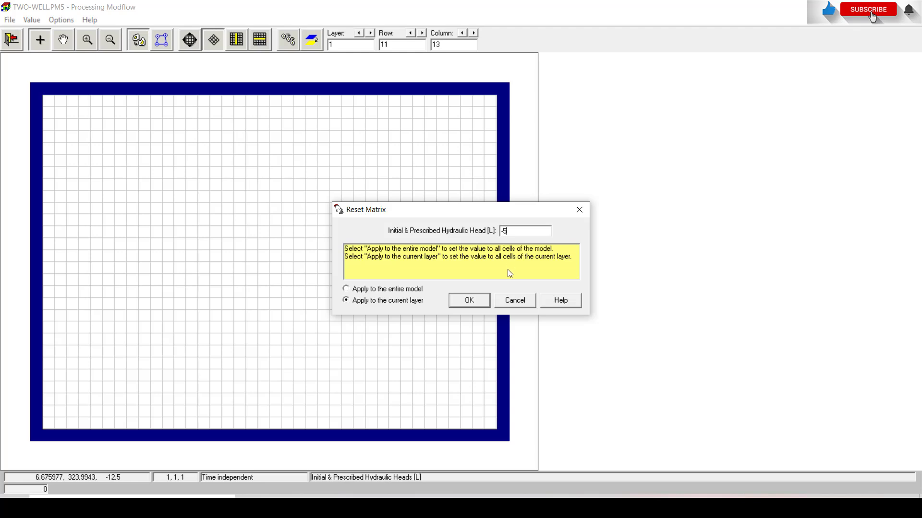
click(464, 303)
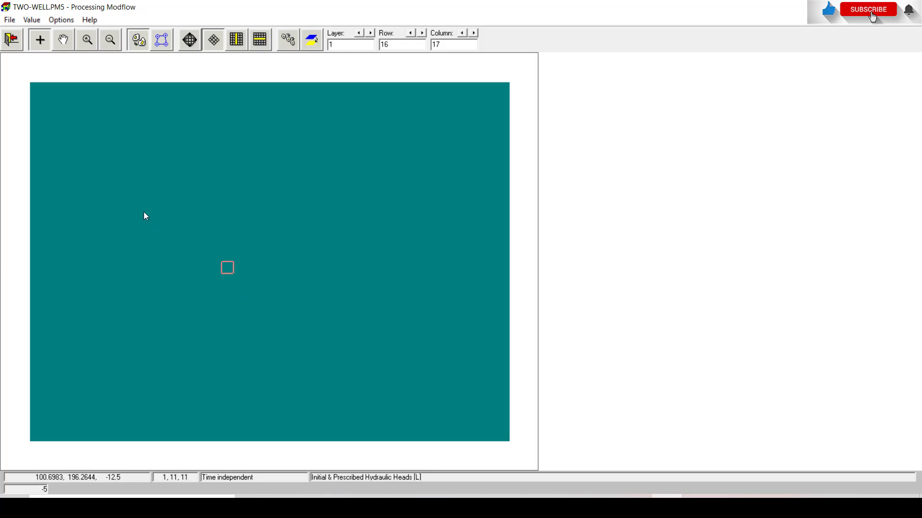
click(11, 39)
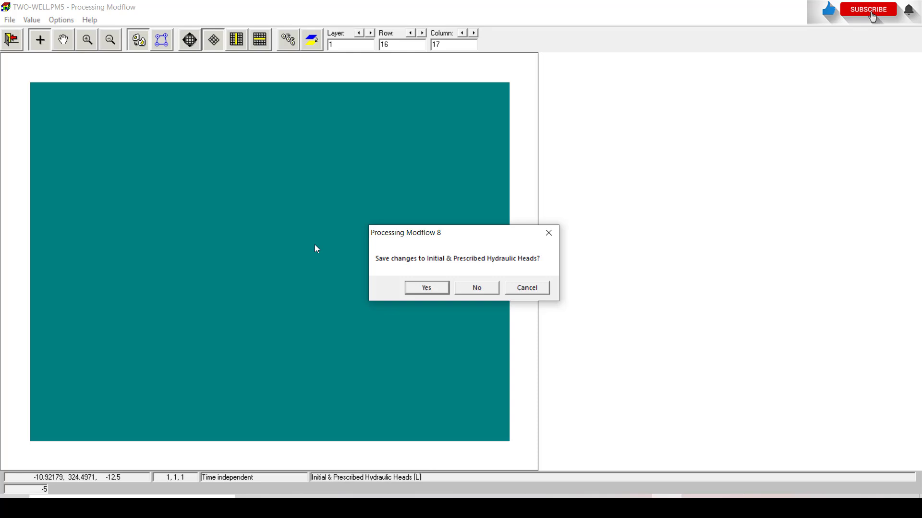
click(409, 289)
Step: Reset the horizontal hydraulic conductivity to 3 across the current layer and save it on leaving
click(63, 21)
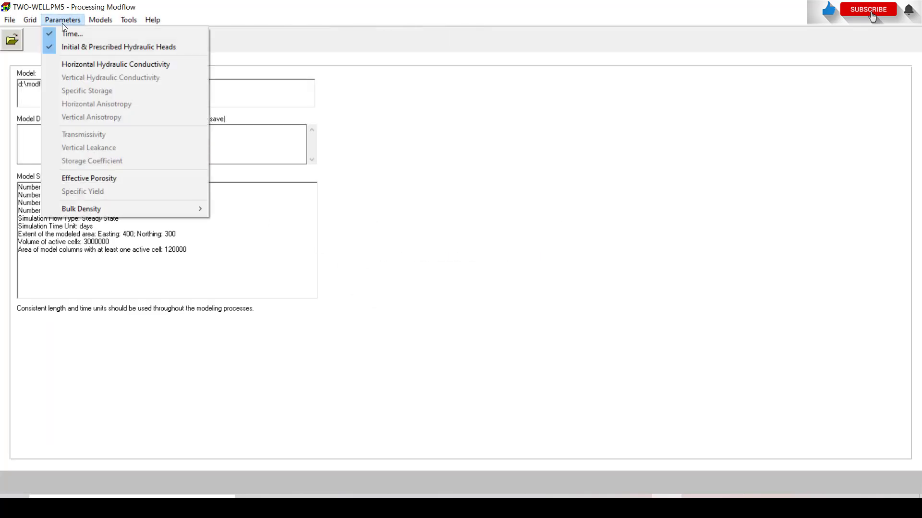
click(77, 68)
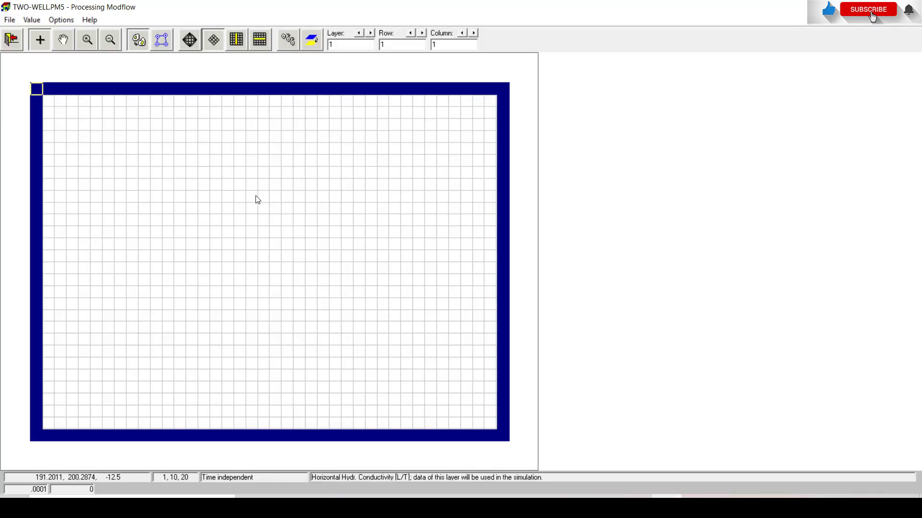
click(204, 209)
click(144, 220)
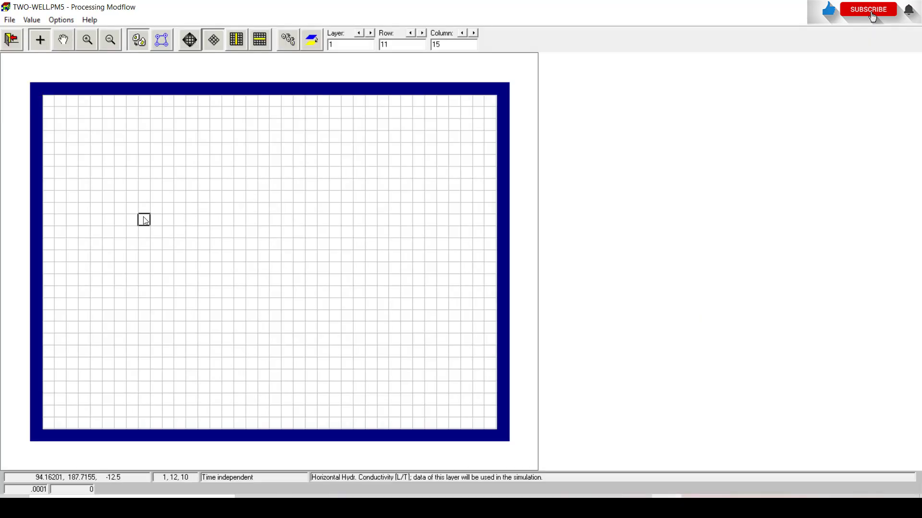
click(30, 21)
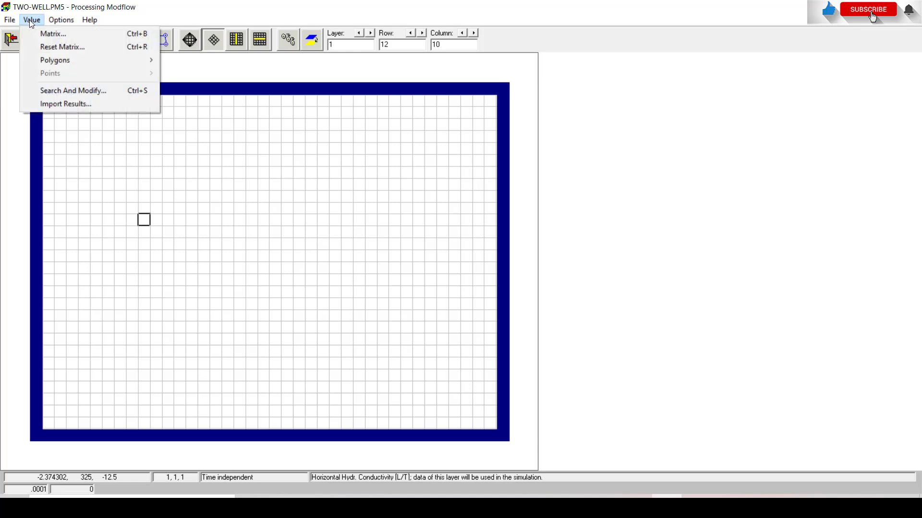
click(47, 48)
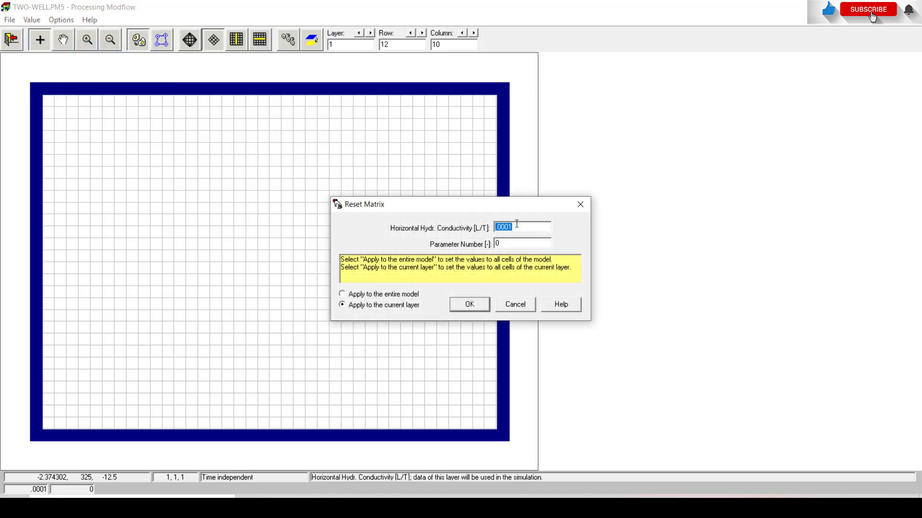
text(3)
click(473, 307)
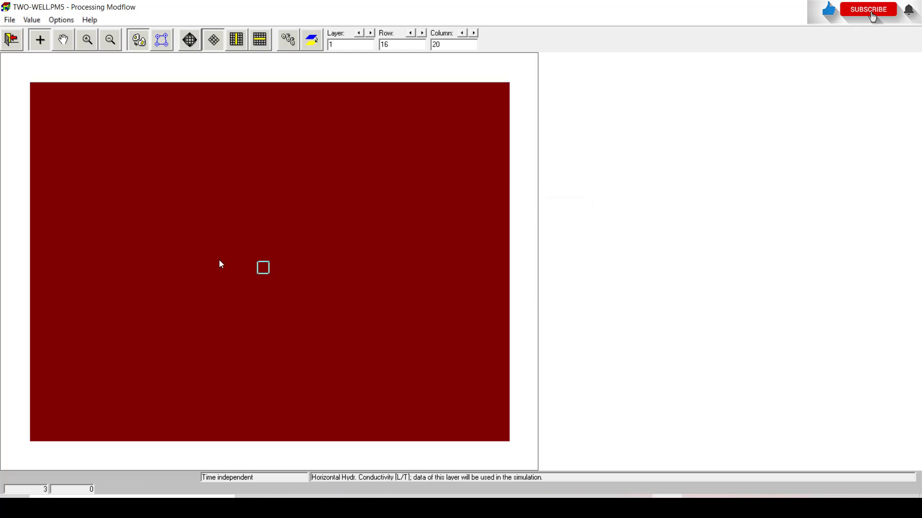
click(13, 41)
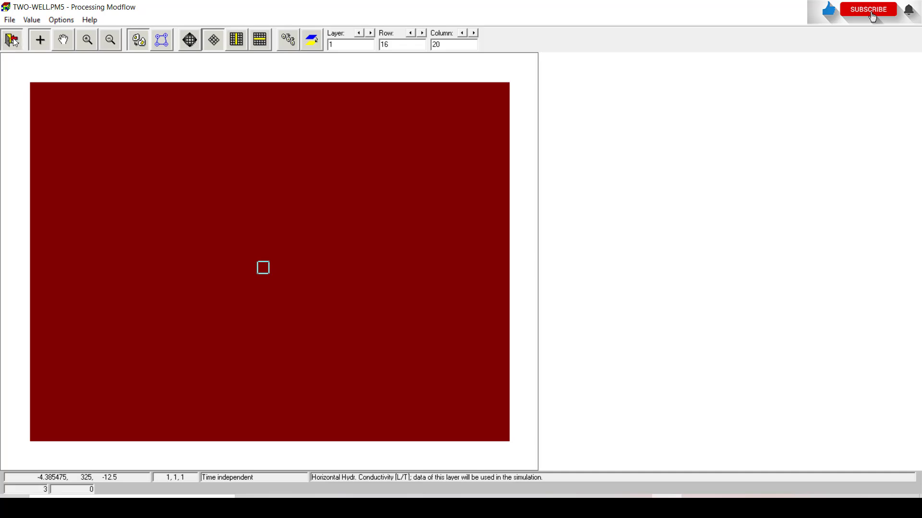
click(417, 288)
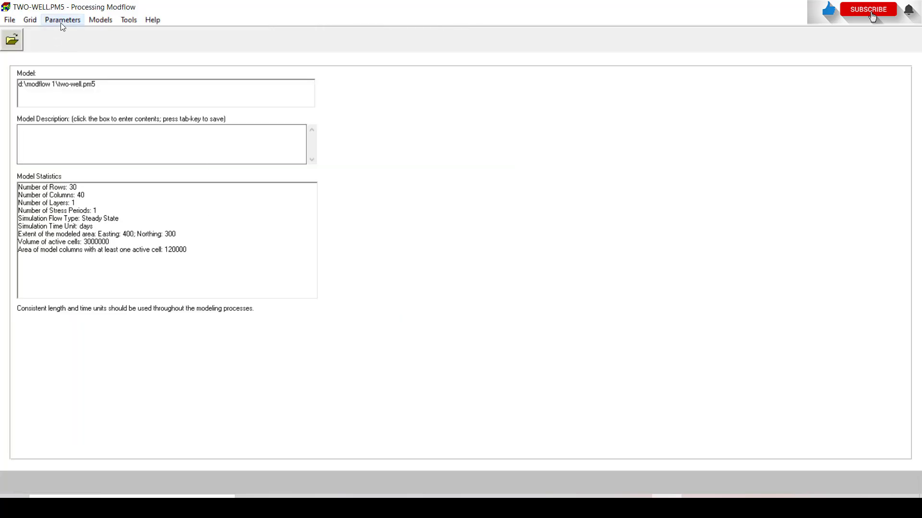
Step: Reset the effective porosity to 0.18 across the current layer and save it on leaving
click(61, 21)
click(87, 179)
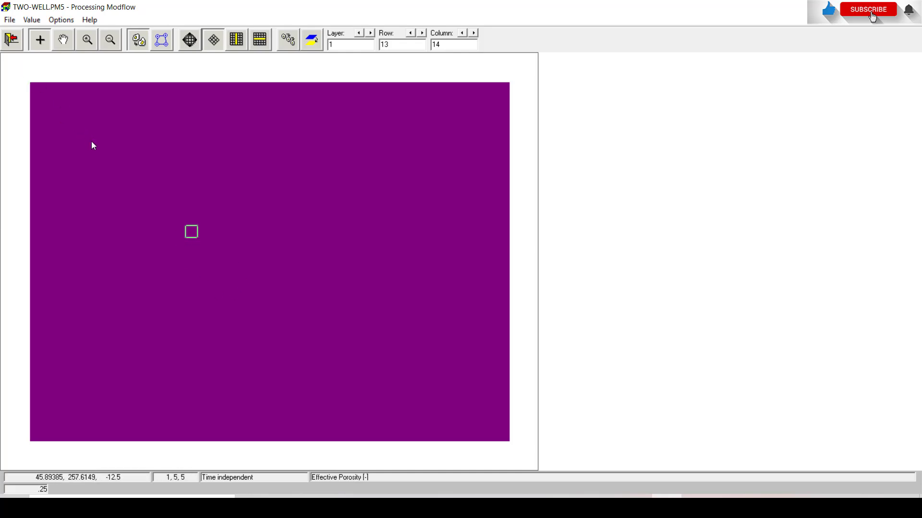
click(134, 184)
click(32, 20)
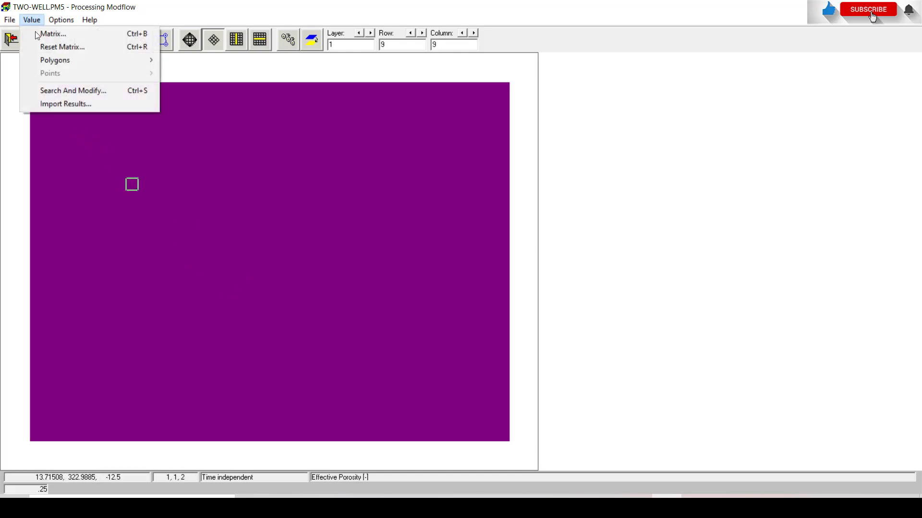
click(45, 50)
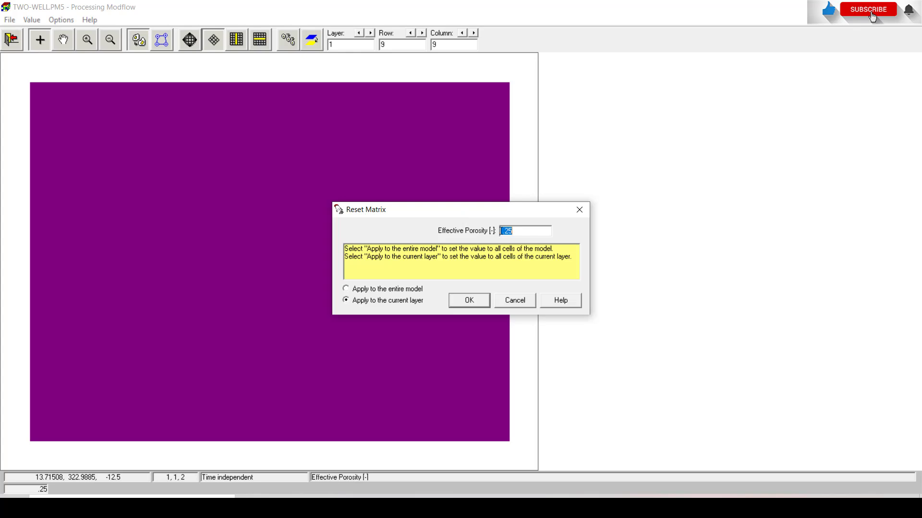
text(0.18)
click(480, 301)
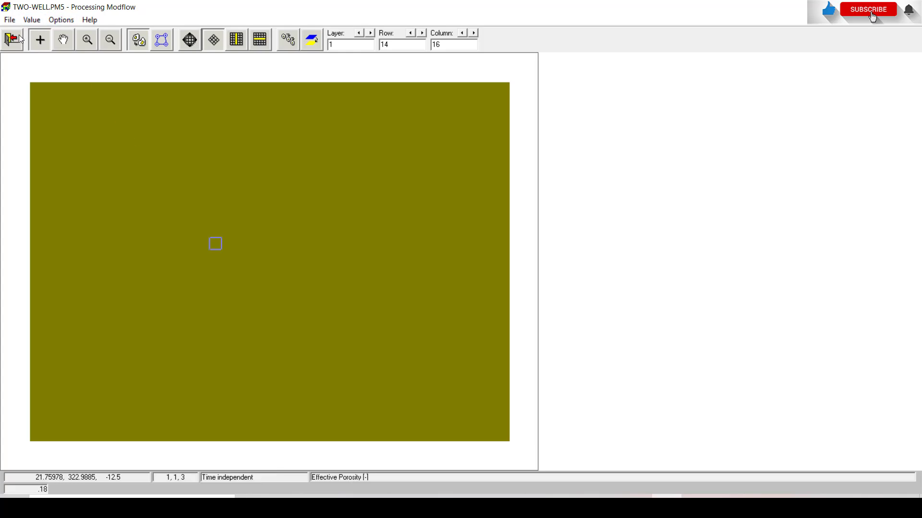
click(21, 39)
click(415, 288)
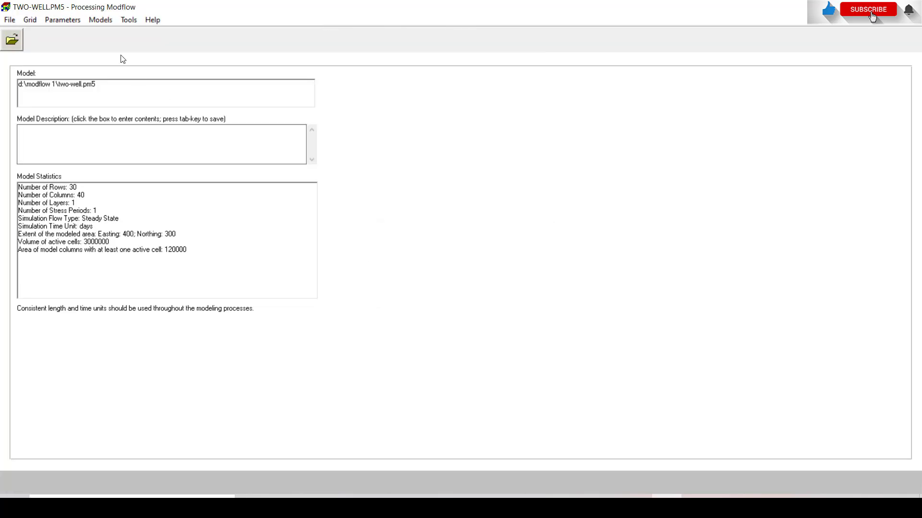
click(71, 19)
mouse_move(103, 22)
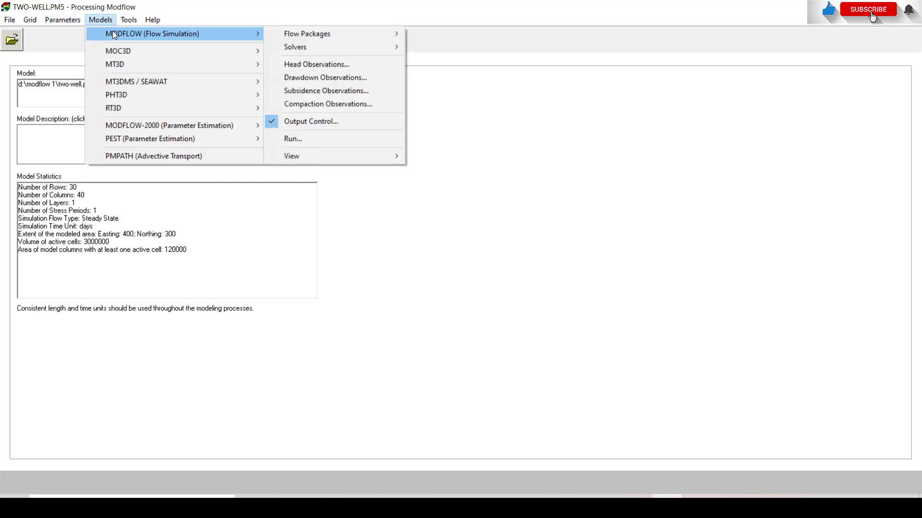
mouse_move(301, 34)
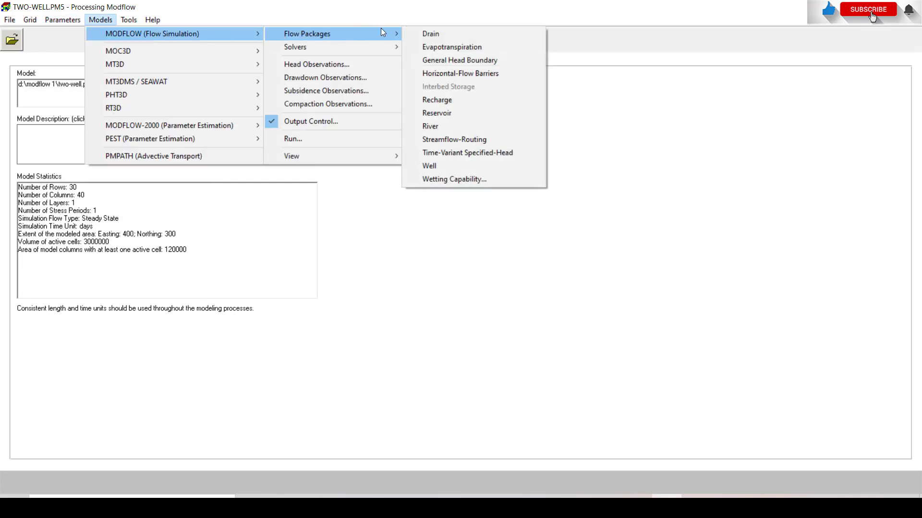
click(439, 165)
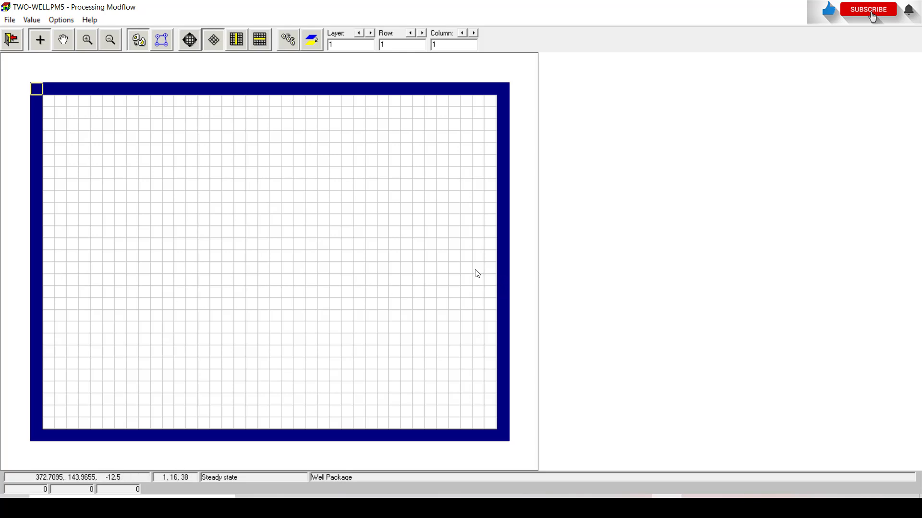
click(12, 40)
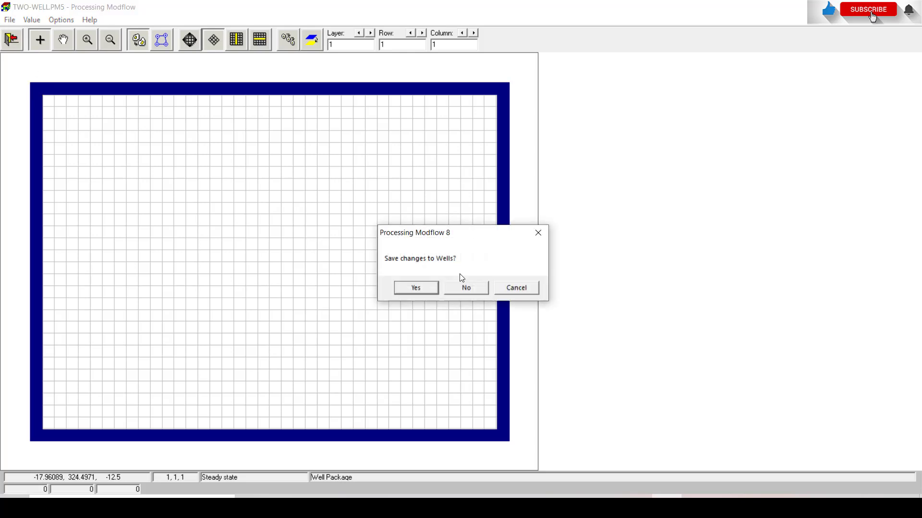
click(464, 292)
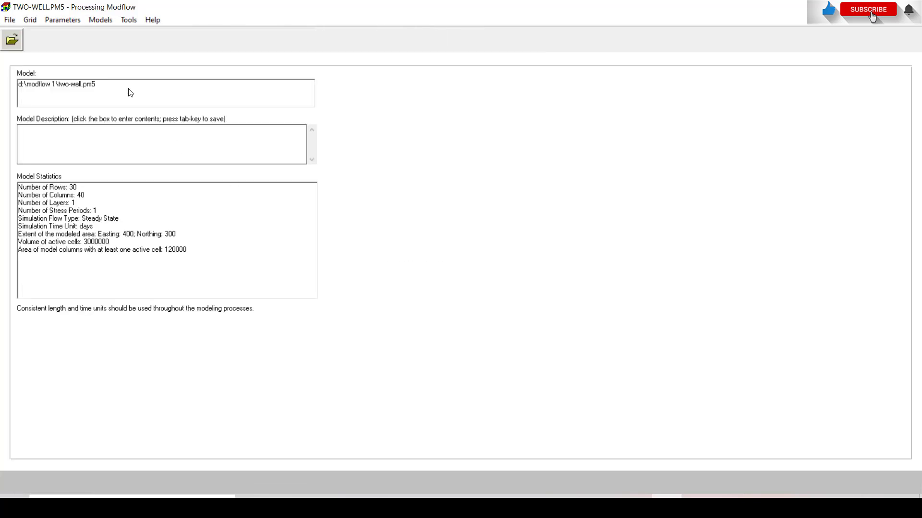
Step: Open the mesh size editor and set both column and row refinement to 3 for the cell at row 15, column 7
click(30, 20)
click(45, 34)
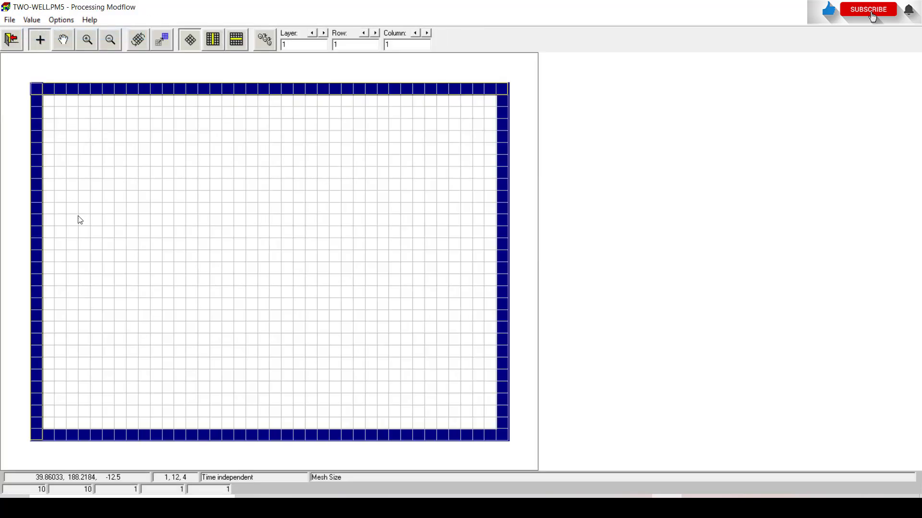
click(108, 257)
right_click(110, 259)
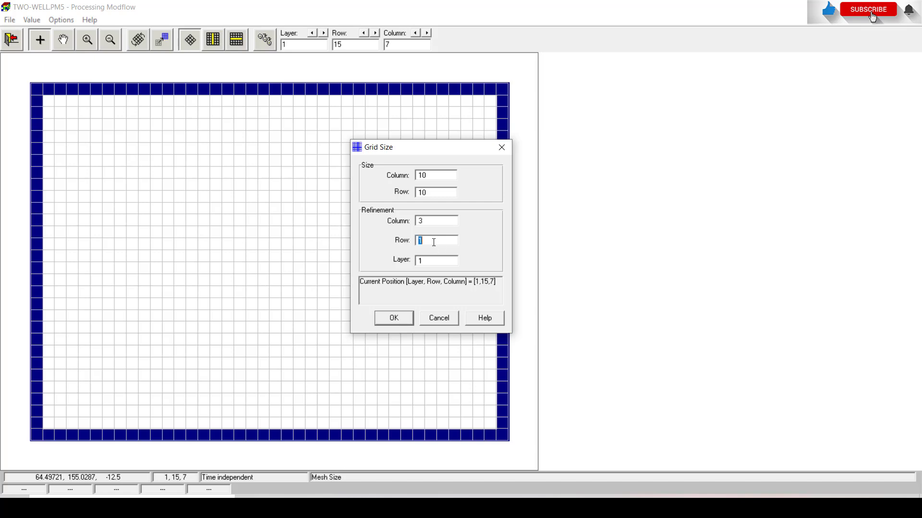
click(402, 318)
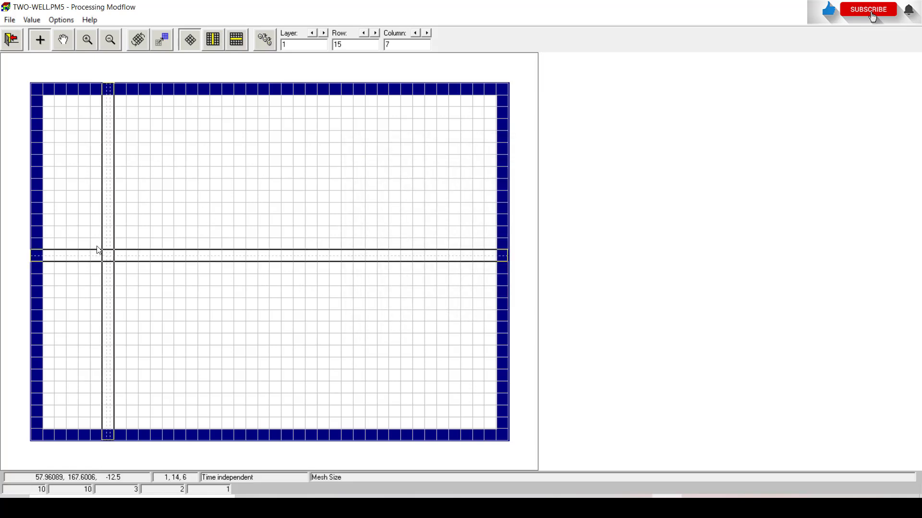
right_click(105, 255)
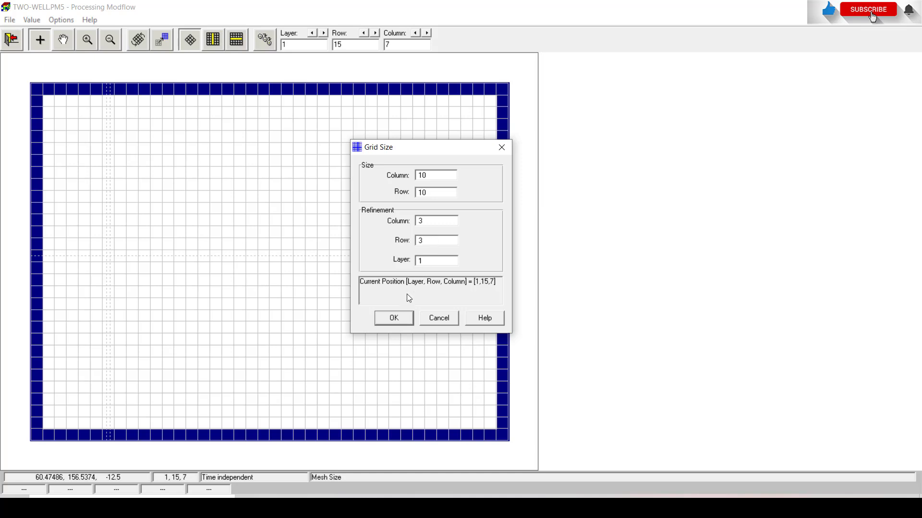
click(395, 318)
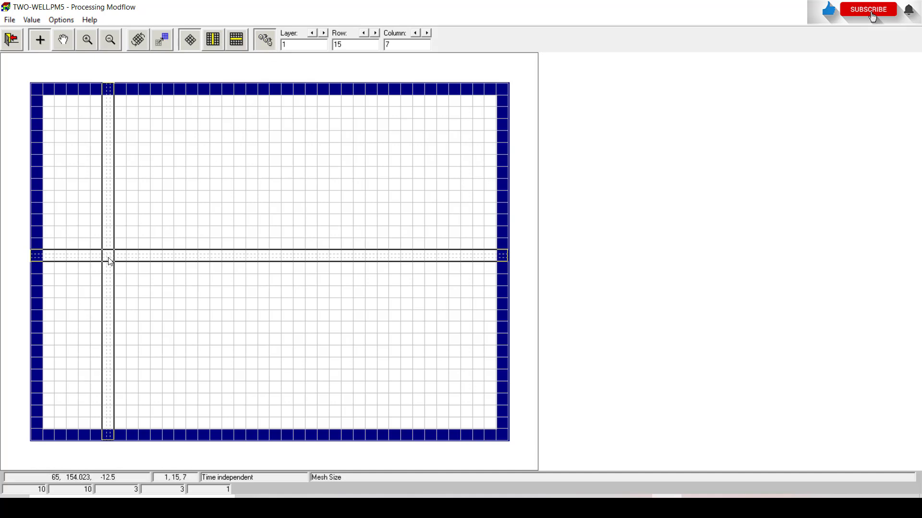
Step: Copy the refinement of 3 from column 7 to columns 13, 20, 25 and 31 along row 15
click(182, 258)
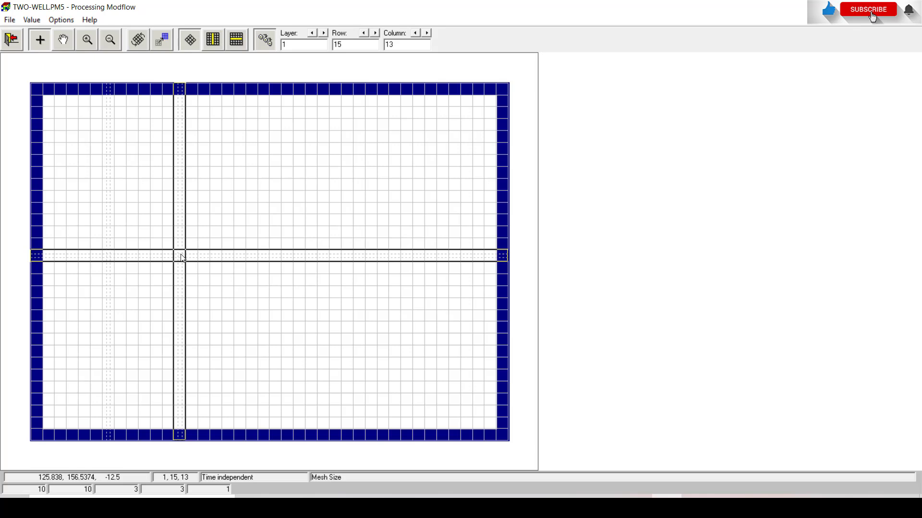
click(266, 260)
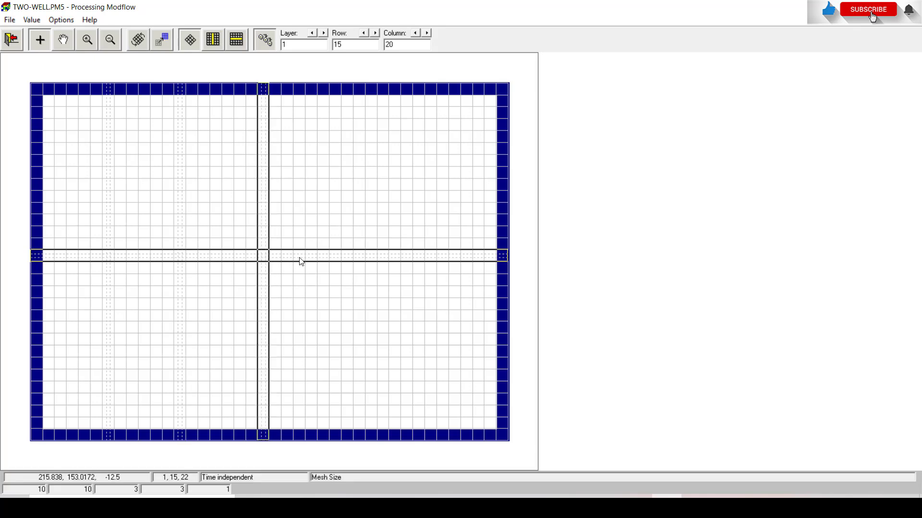
click(325, 259)
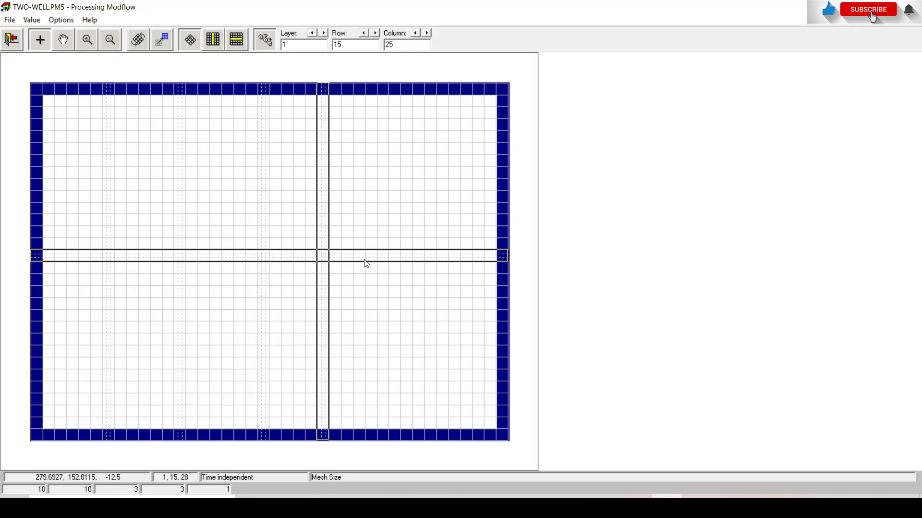
click(398, 259)
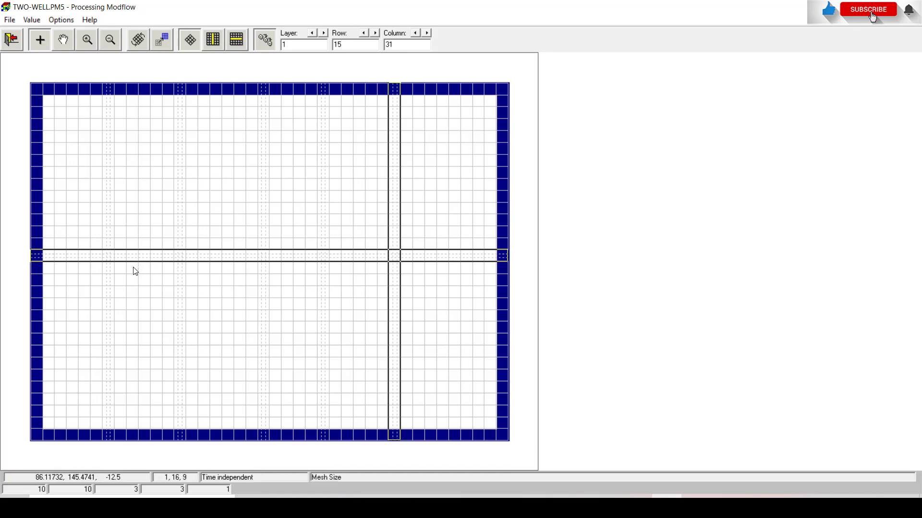
Step: Set both column and row refinement to 4 for the cell at row 16, column 7
click(112, 272)
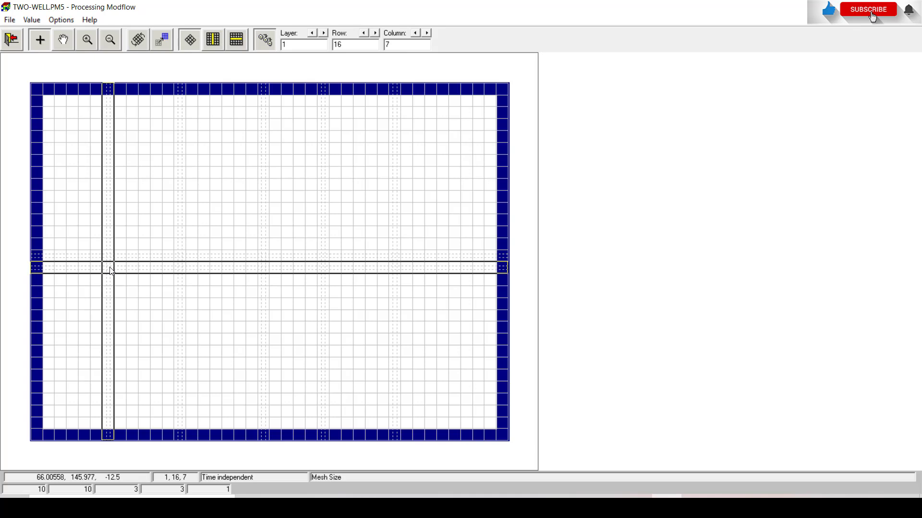
right_click(112, 272)
drag(426, 221, 412, 222)
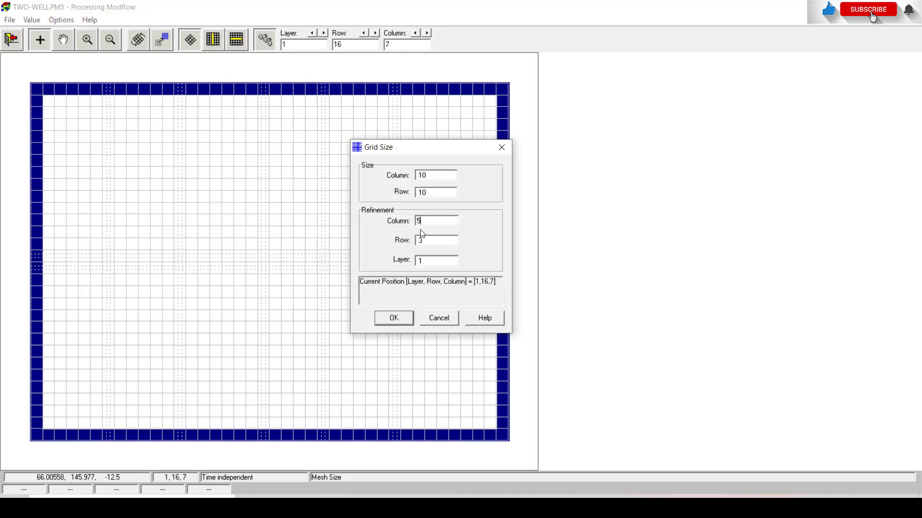
key(BackSpace)
text(4)
click(429, 240)
text(4)
click(394, 319)
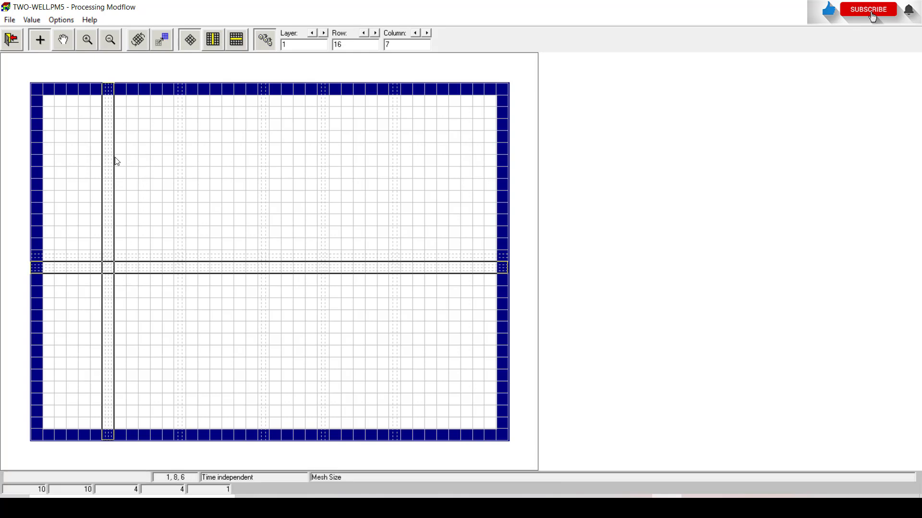
Step: Copy the refinement of 4 to rows 15 and 17 in column 7
click(107, 257)
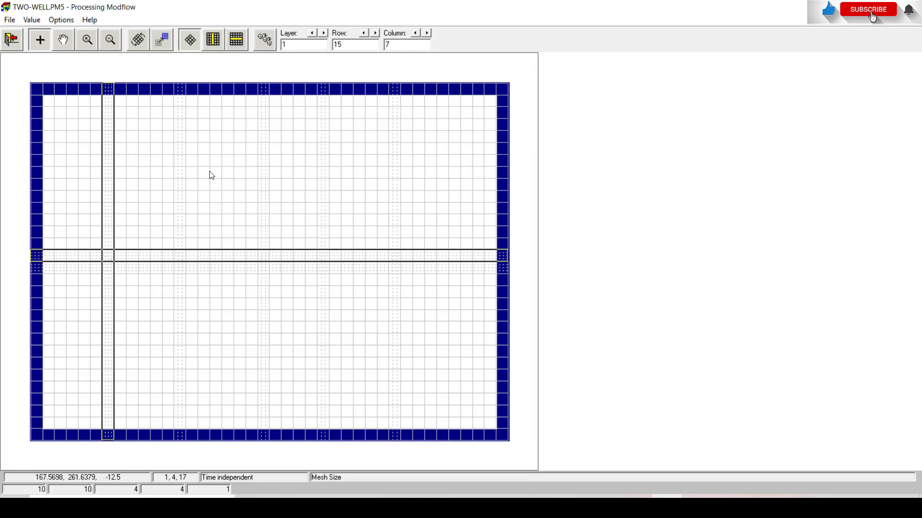
click(108, 281)
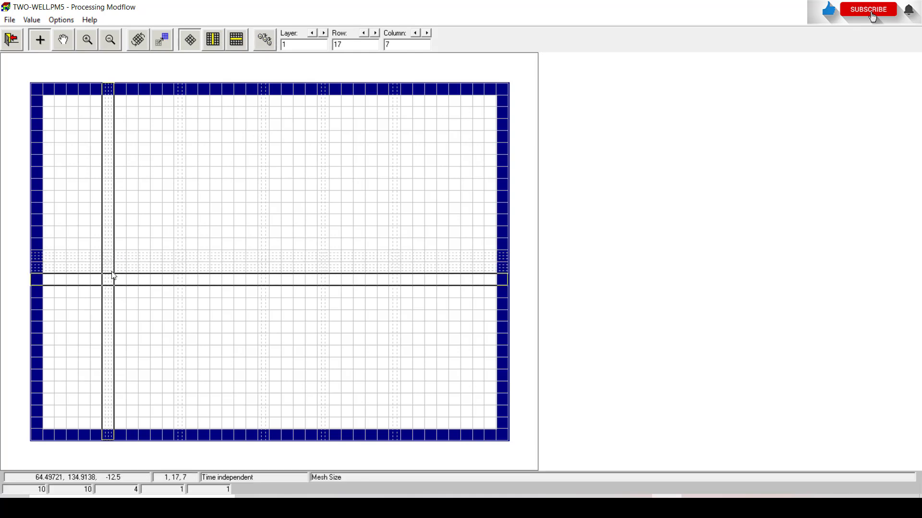
click(113, 258)
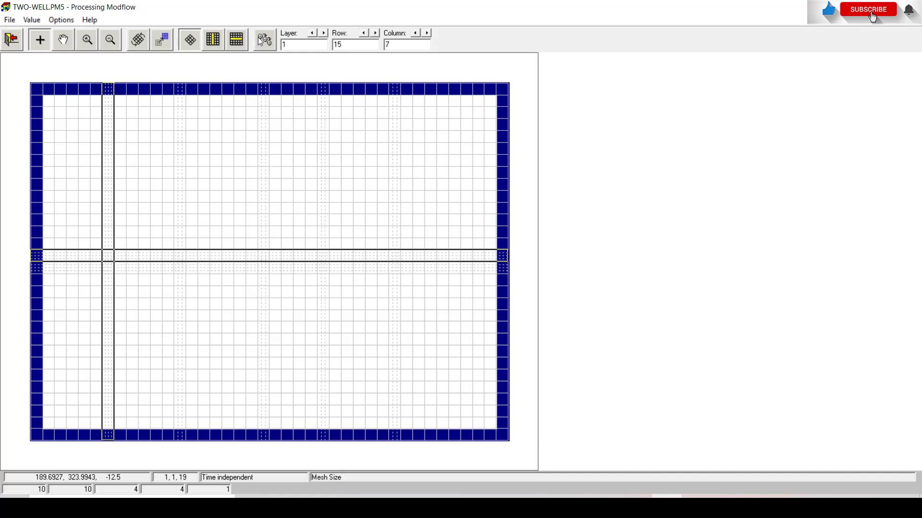
click(110, 280)
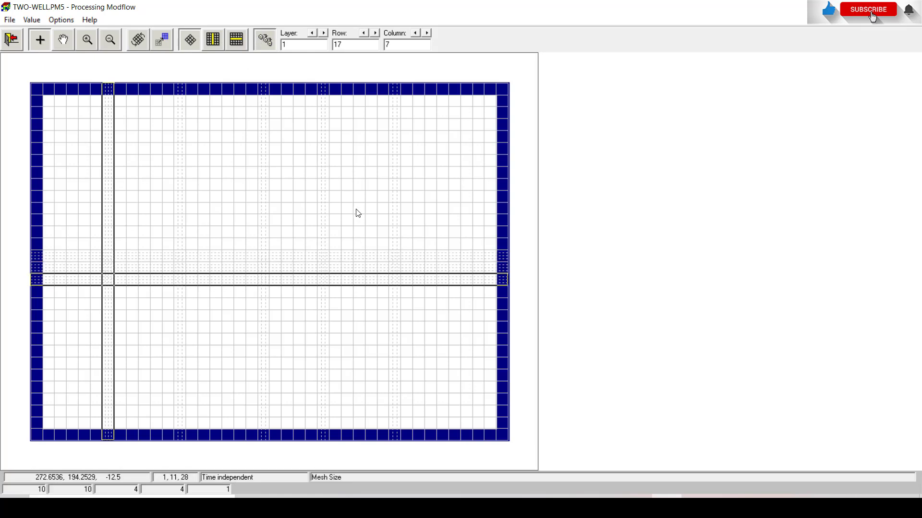
Step: Set both column and row refinement to 3 for the cell at row 14, column 6
click(94, 250)
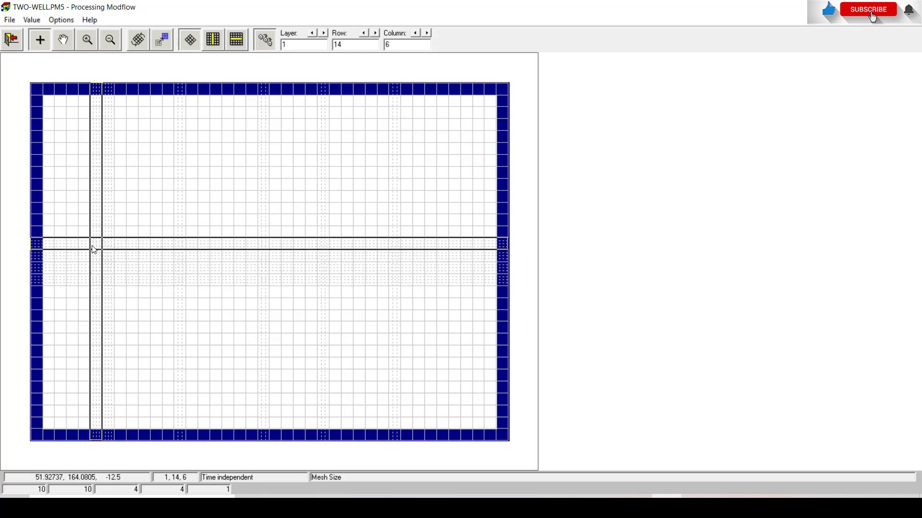
right_click(94, 250)
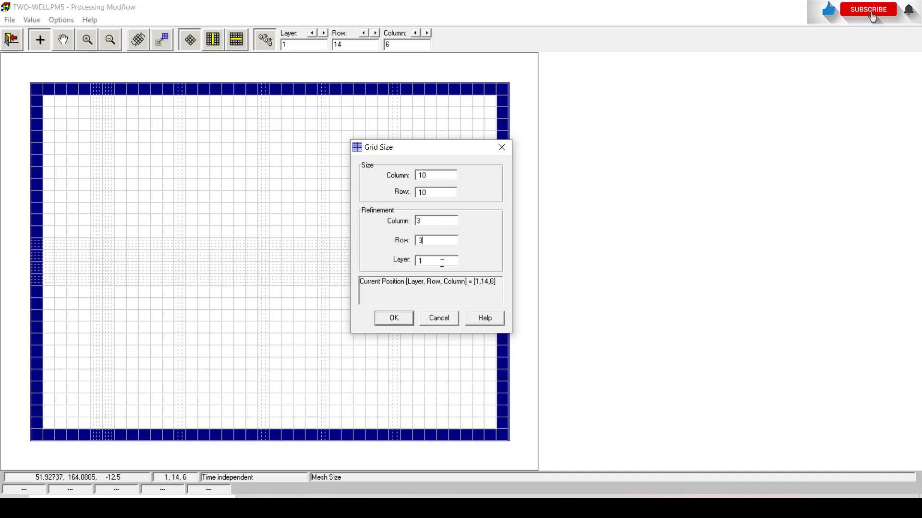
click(380, 319)
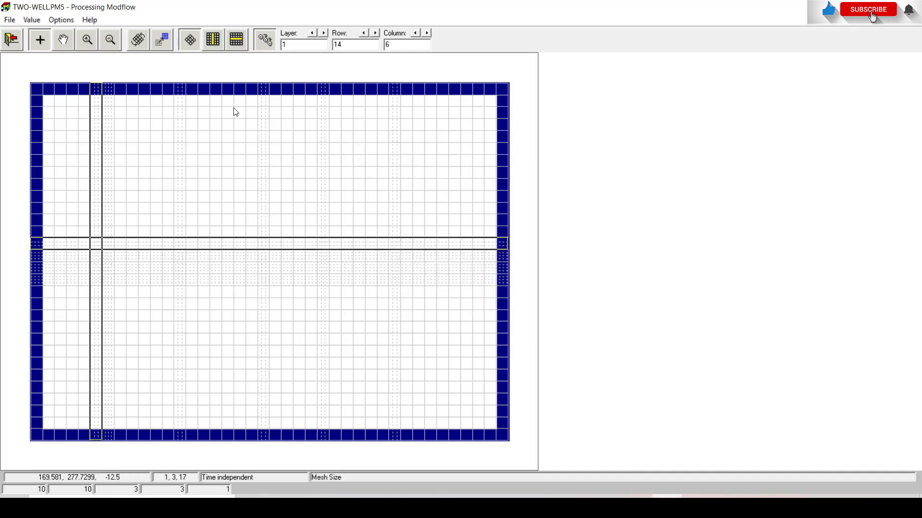
click(264, 40)
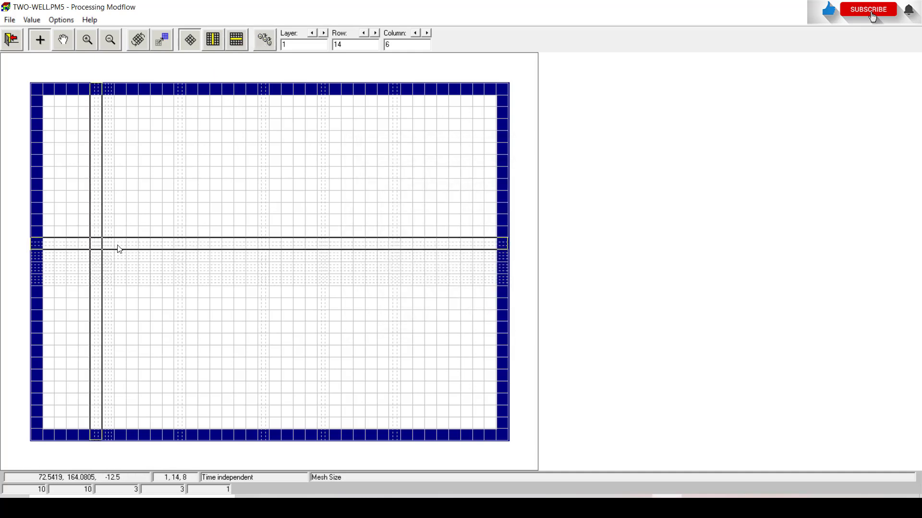
click(120, 269)
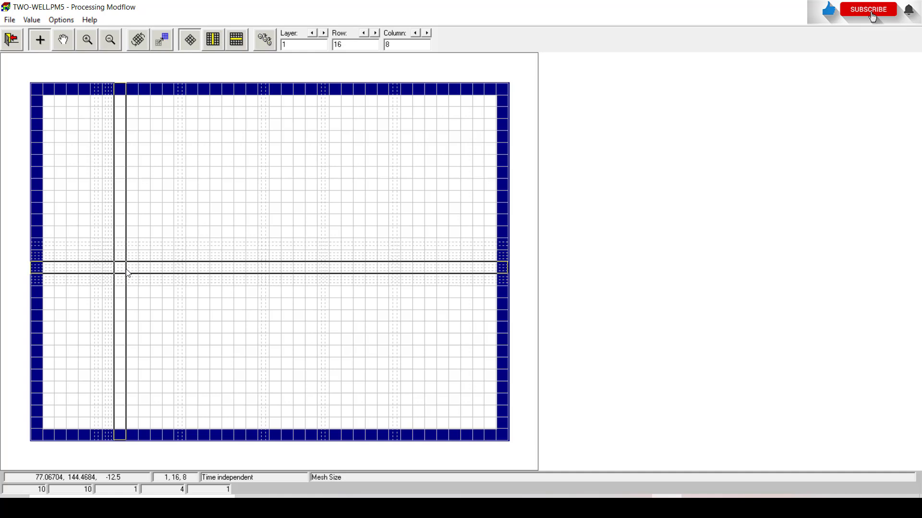
click(170, 271)
click(192, 271)
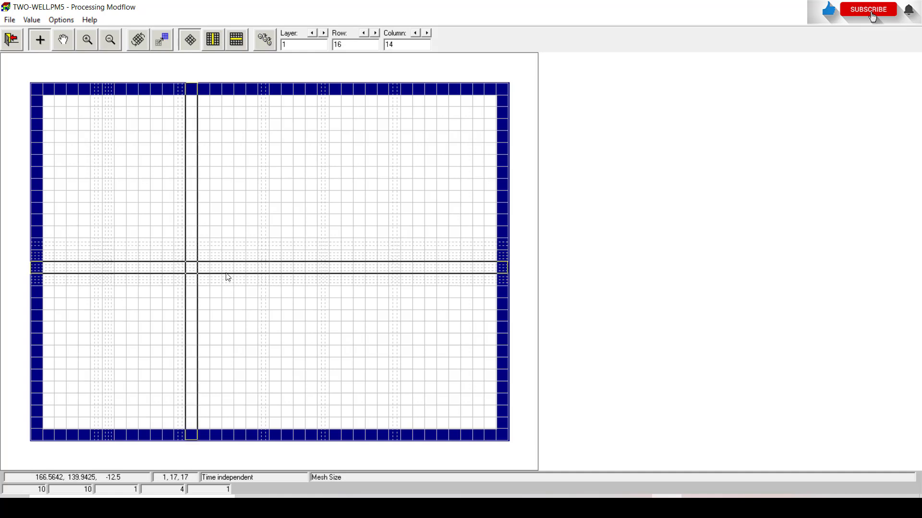
Step: Copy the mesh refinement of the cell at row 16, column 6 to columns 8, 12 and 14 in the same row
click(99, 269)
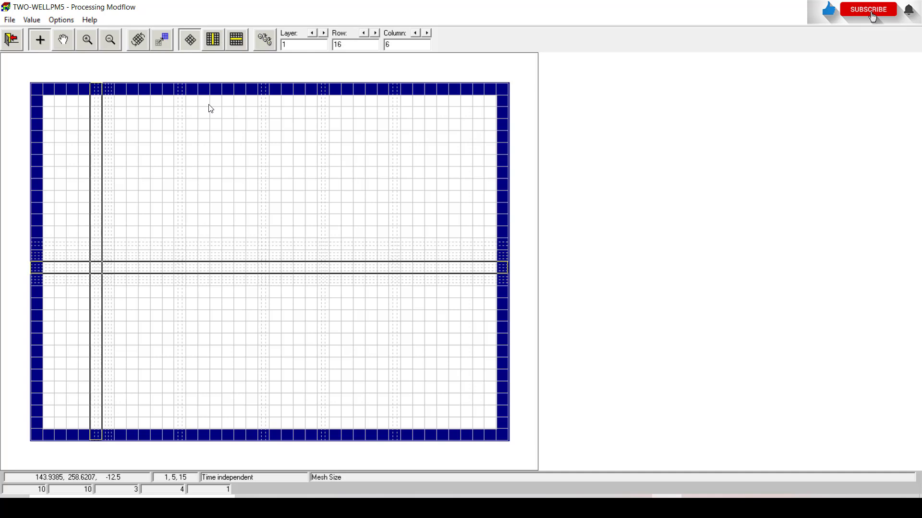
click(121, 268)
click(170, 277)
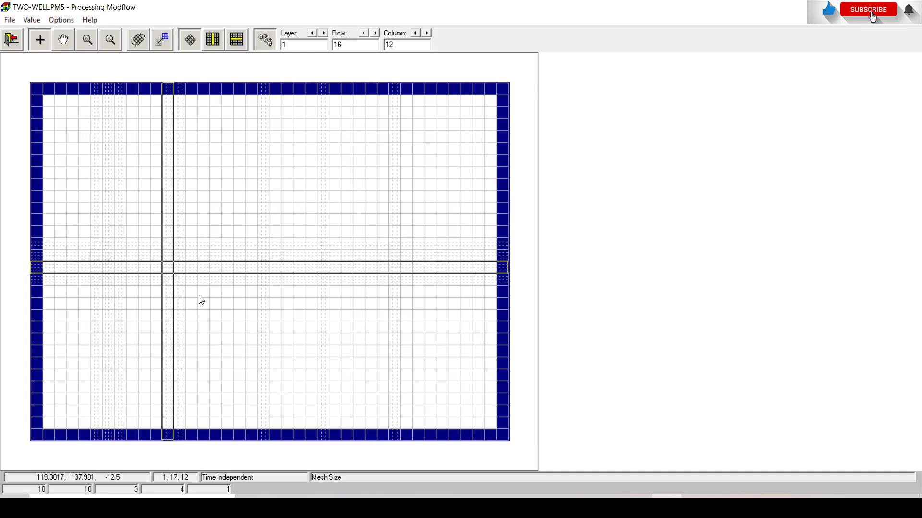
click(191, 268)
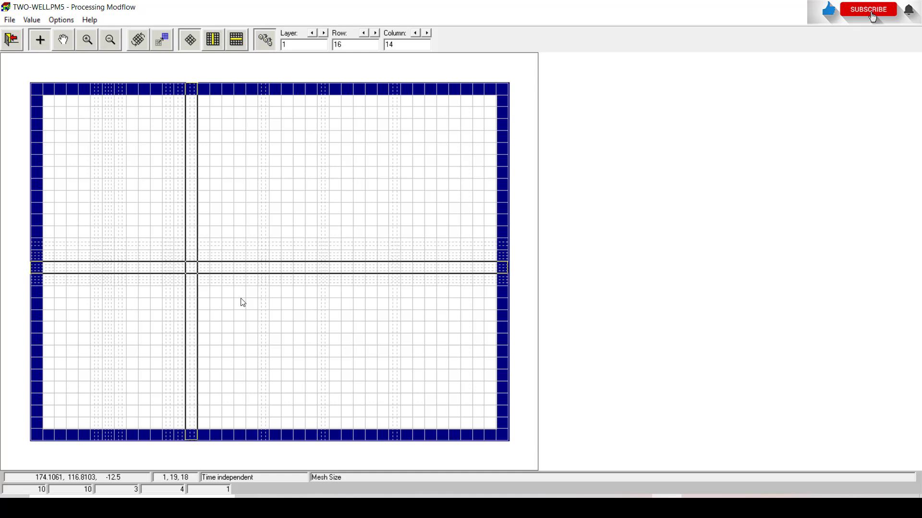
Step: Copy the mesh refinement along row 16 to columns 19, 21, 24, 26, 30 and 32
click(256, 273)
click(281, 274)
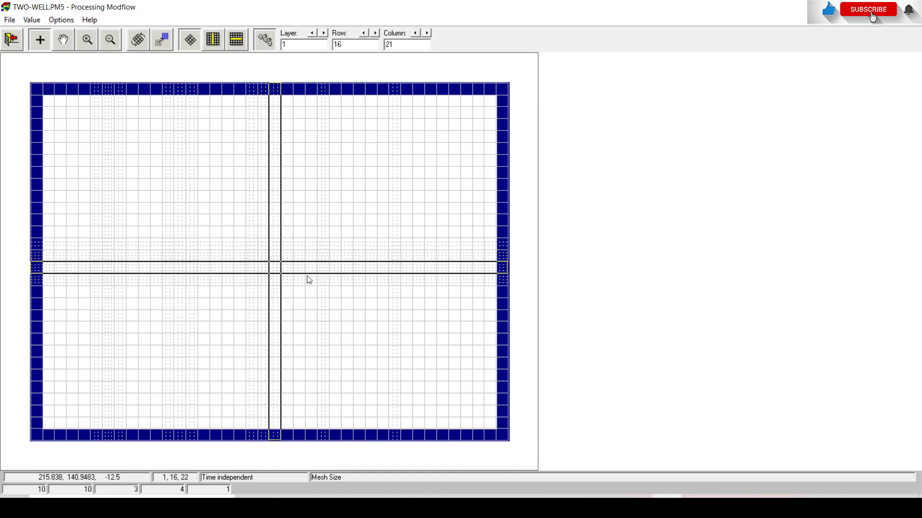
click(317, 273)
click(336, 275)
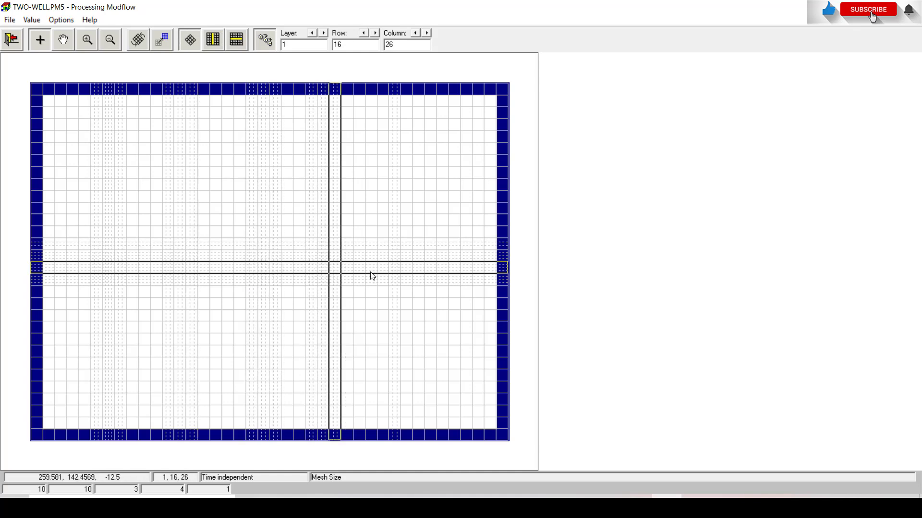
click(385, 272)
click(408, 273)
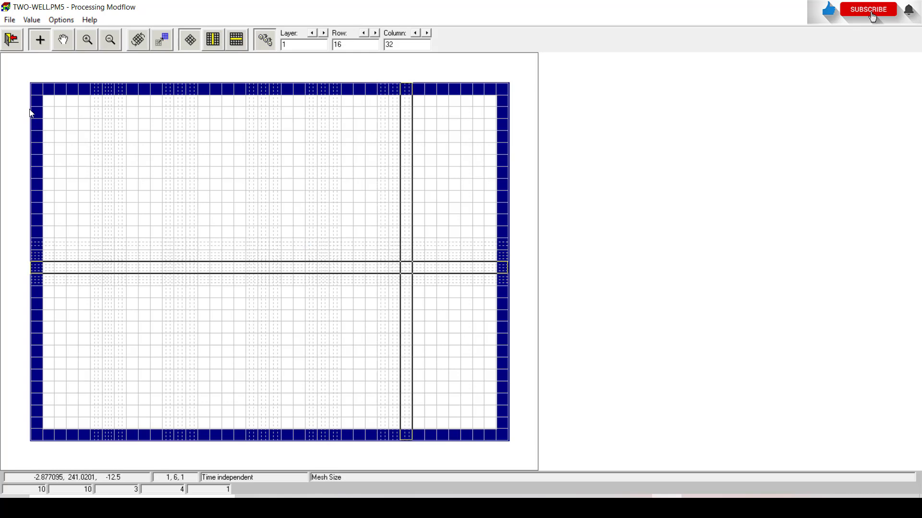
Step: Leave the mesh size editor, saving the grid refinement without a backup copy of the model
click(12, 38)
click(416, 287)
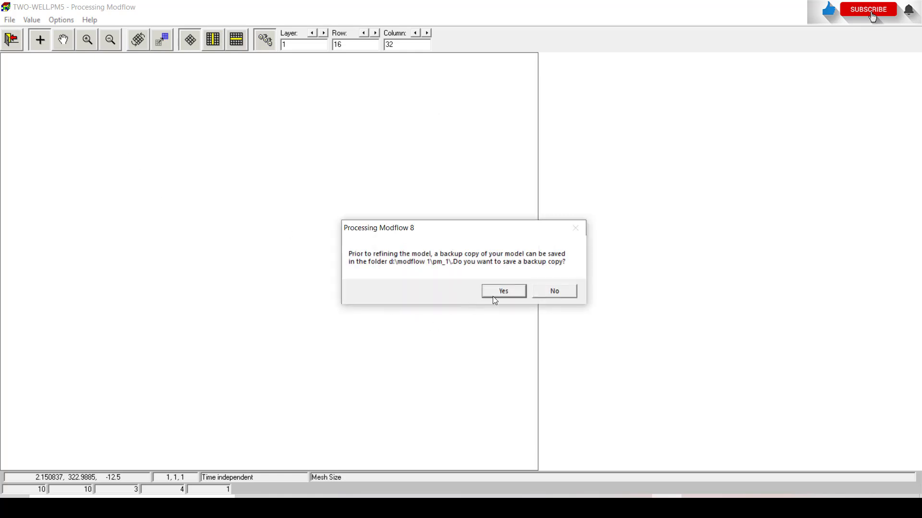
click(565, 294)
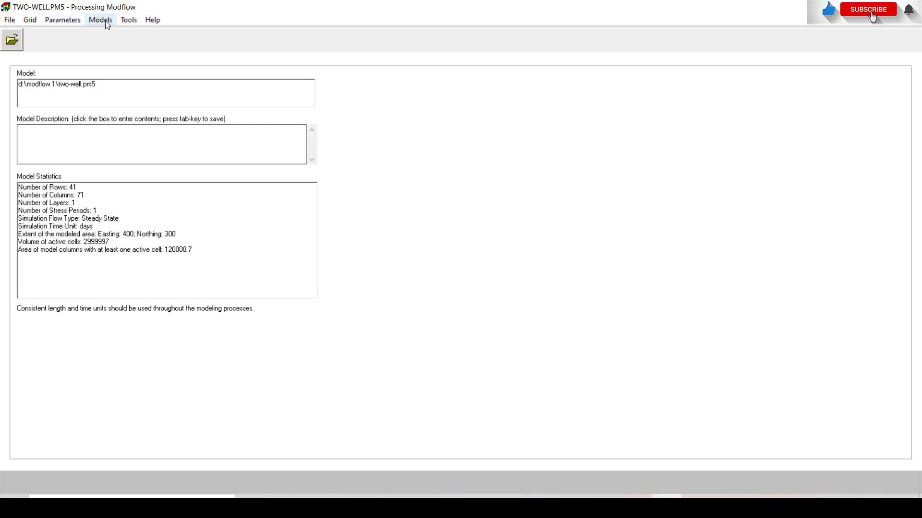
Step: Add a well in the Well package at row 21, column 11 with an injection rate of 75
click(106, 22)
mouse_move(115, 30)
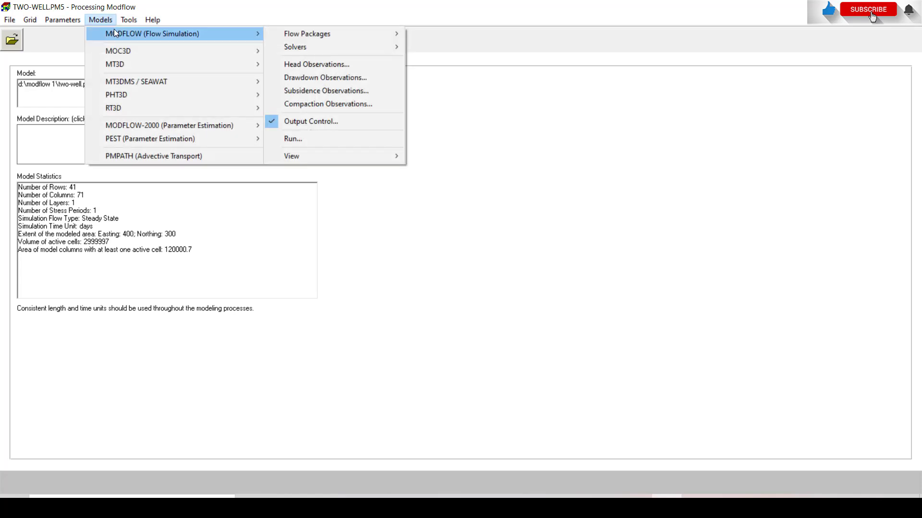
mouse_move(294, 33)
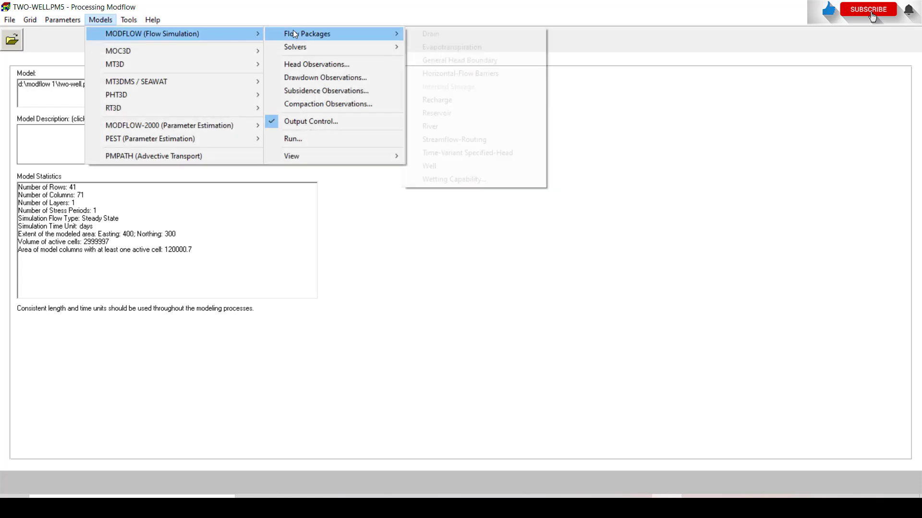
click(432, 170)
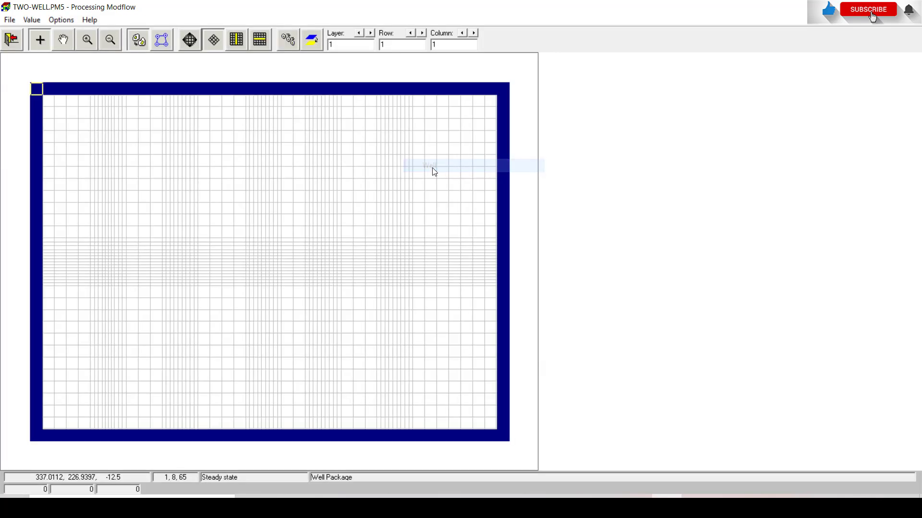
click(110, 265)
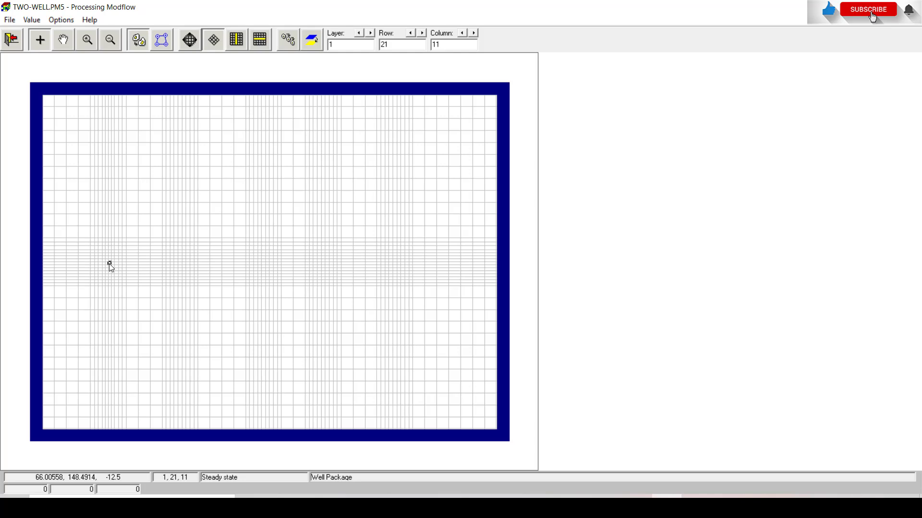
right_click(109, 263)
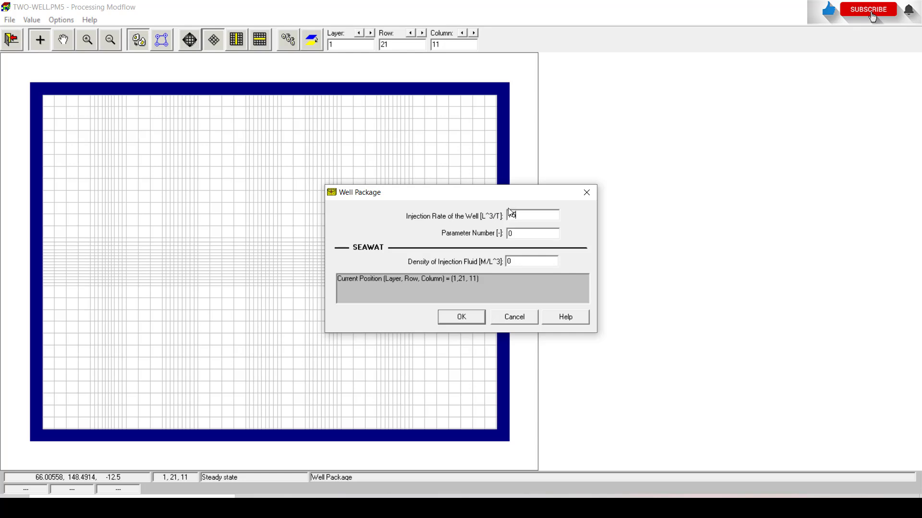
click(472, 321)
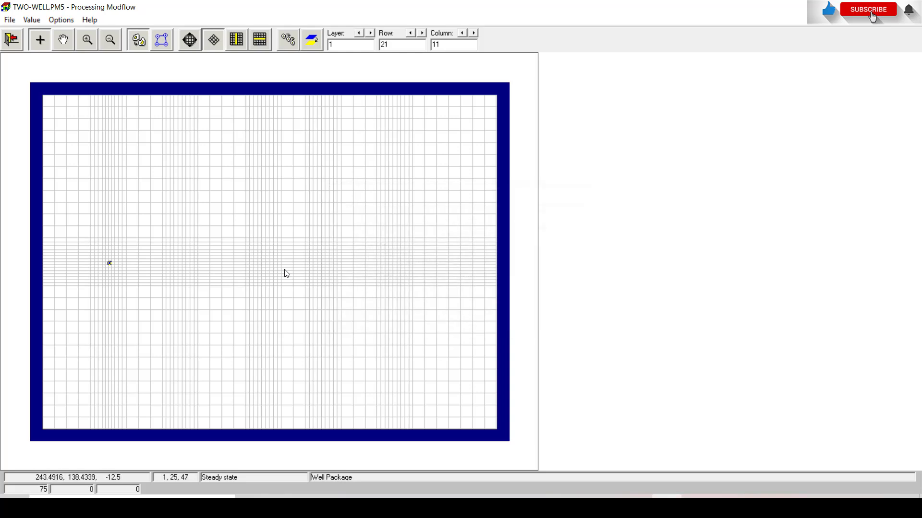
Step: Add a second well at row 21, column 23 with an injection rate of -75 and save the wells
click(180, 264)
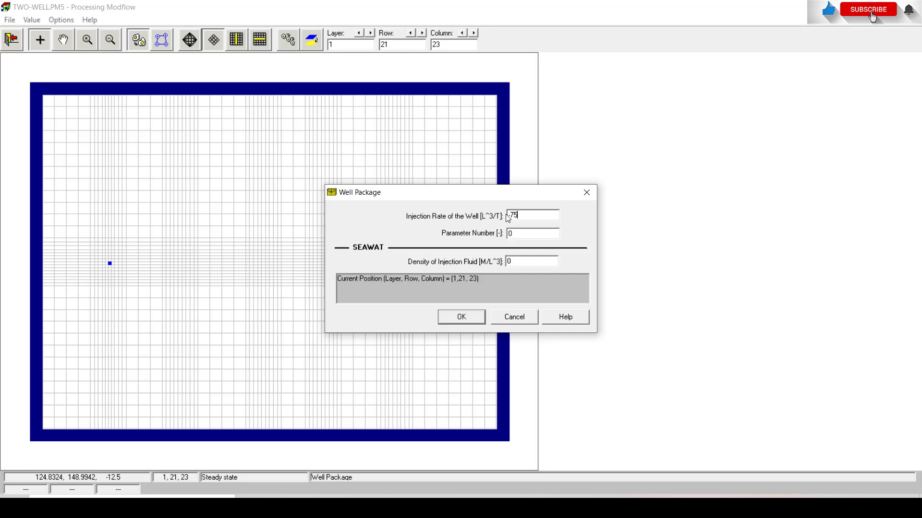
click(461, 317)
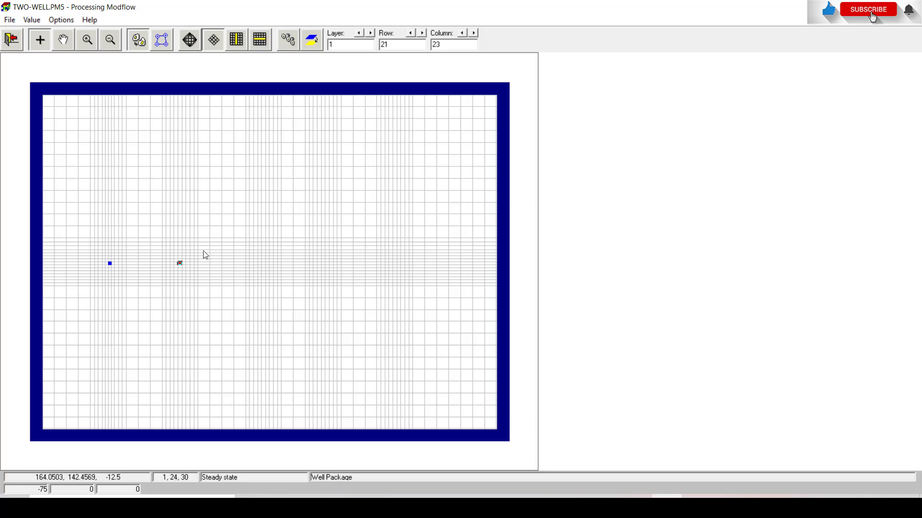
click(18, 41)
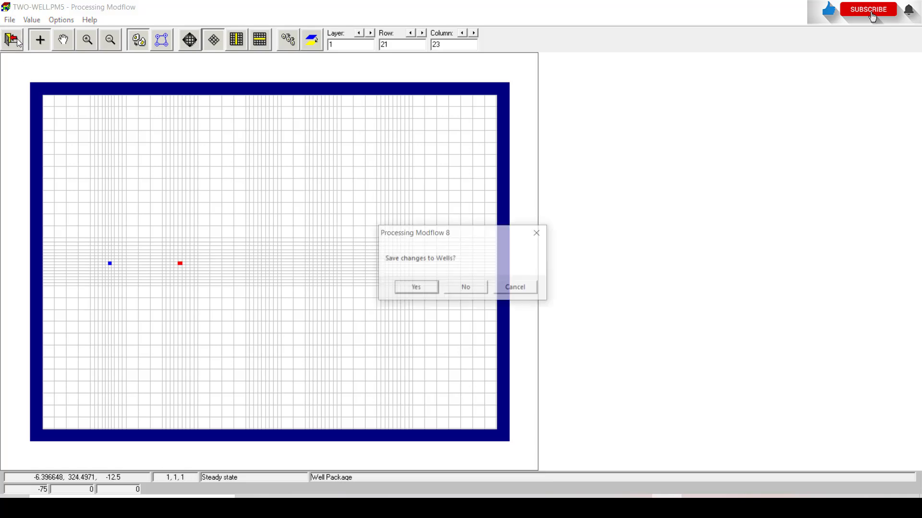
click(419, 287)
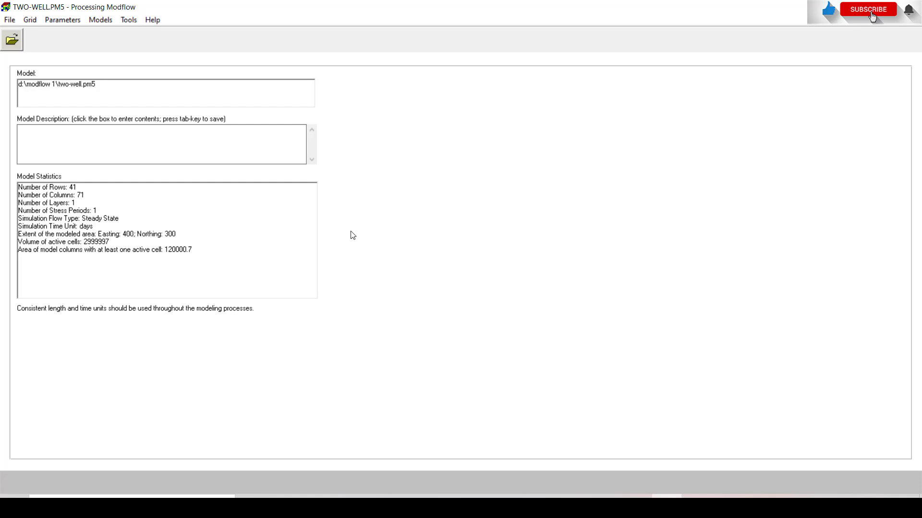
Step: Run the MODFLOW flow simulation with model data checking enabled and close its console window
click(110, 21)
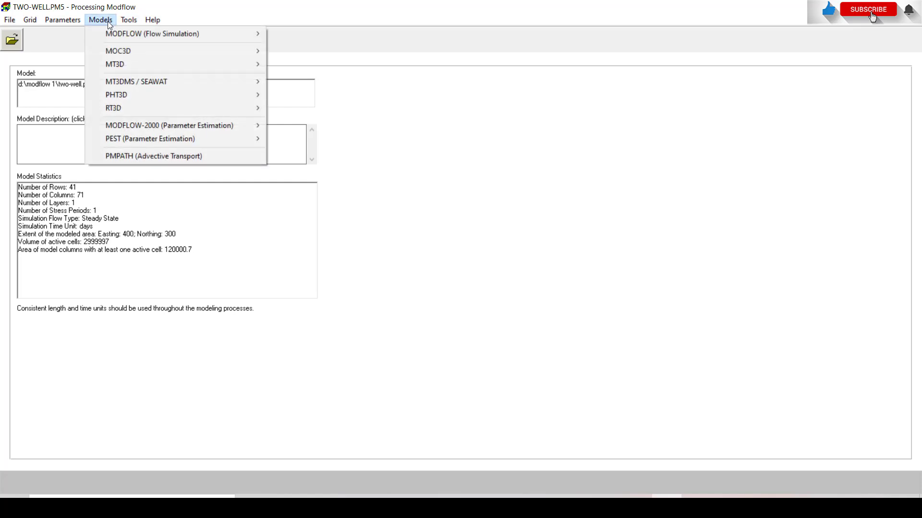
mouse_move(114, 32)
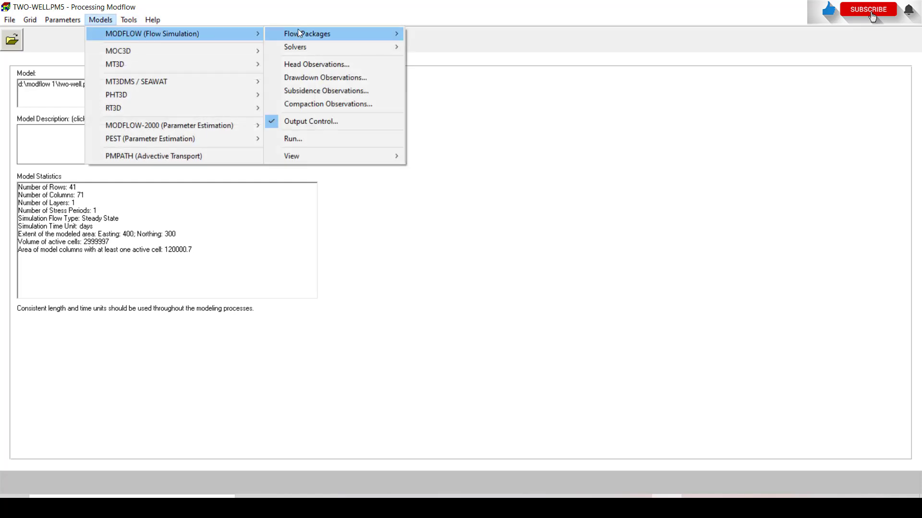
click(293, 139)
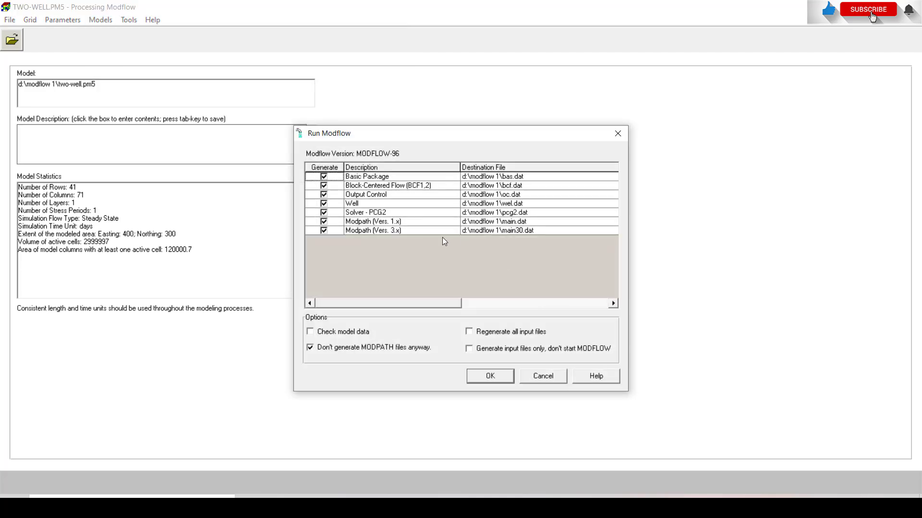
click(325, 333)
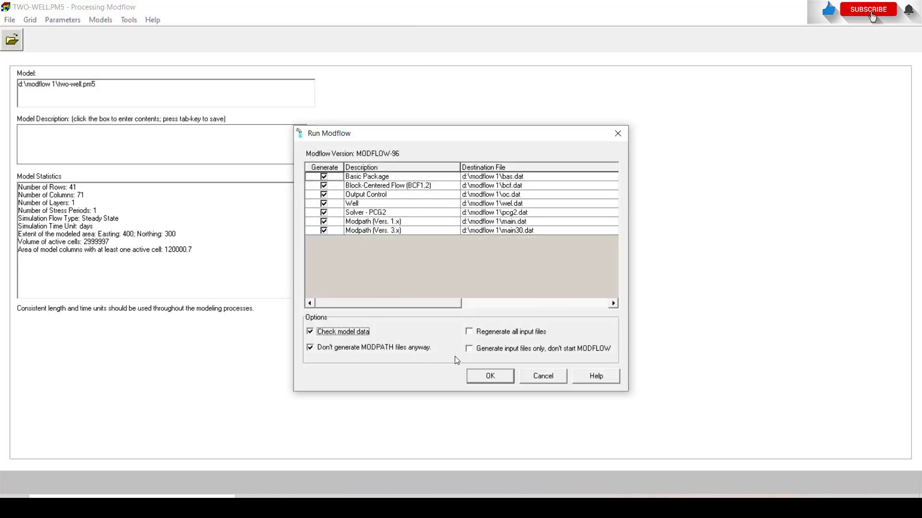
click(482, 374)
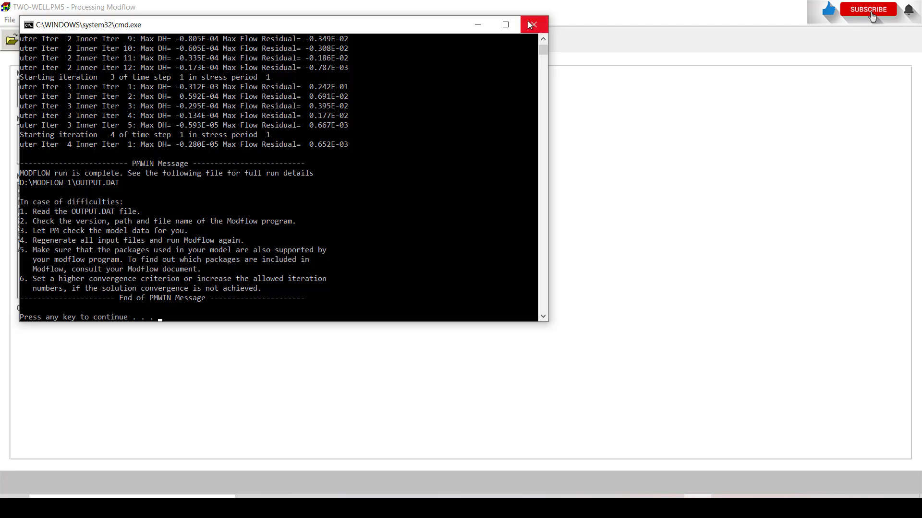
click(532, 24)
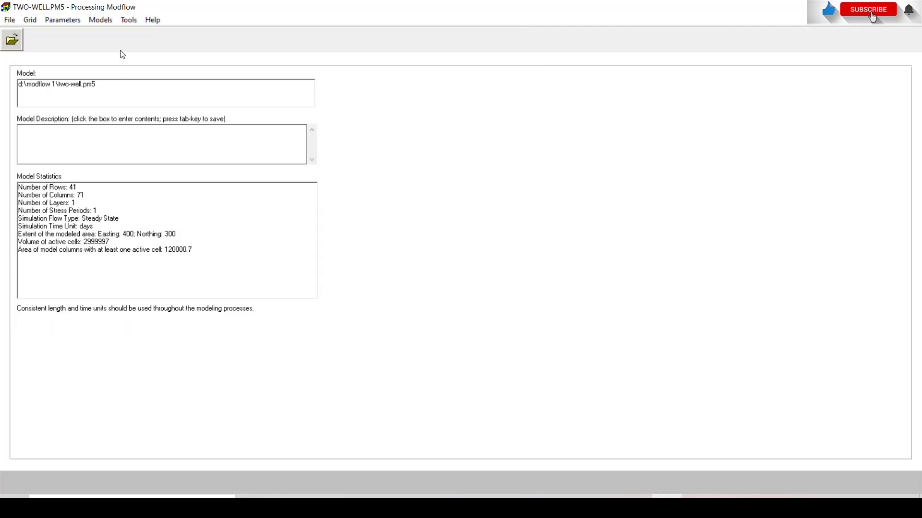
Step: Display the MODFLOW hydraulic head result in 2D visualization
click(127, 20)
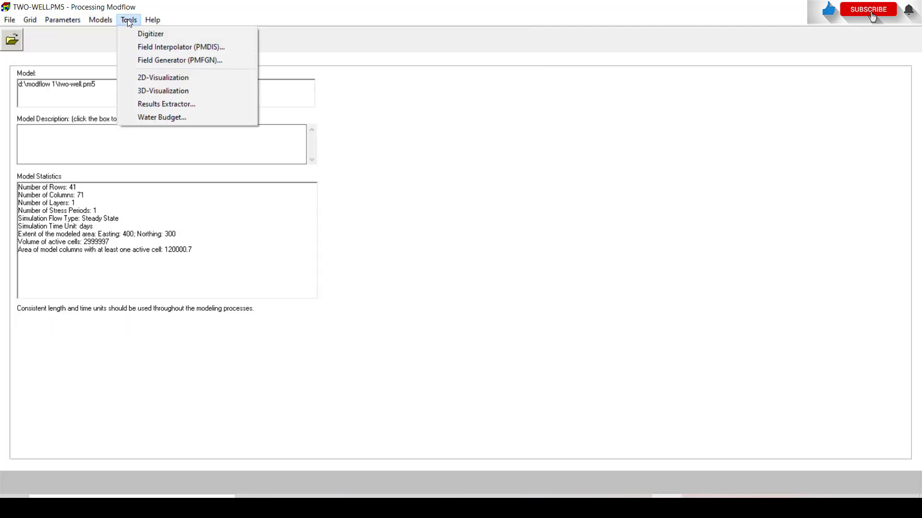
click(156, 78)
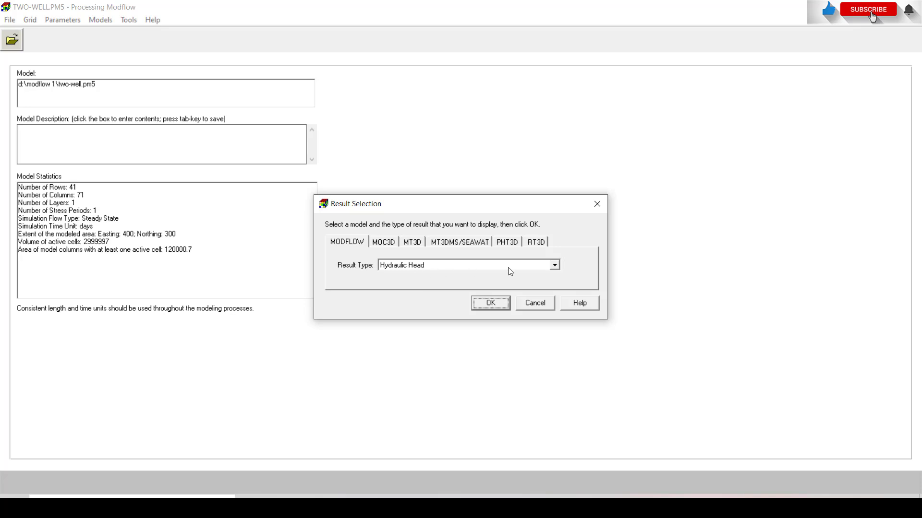
click(555, 265)
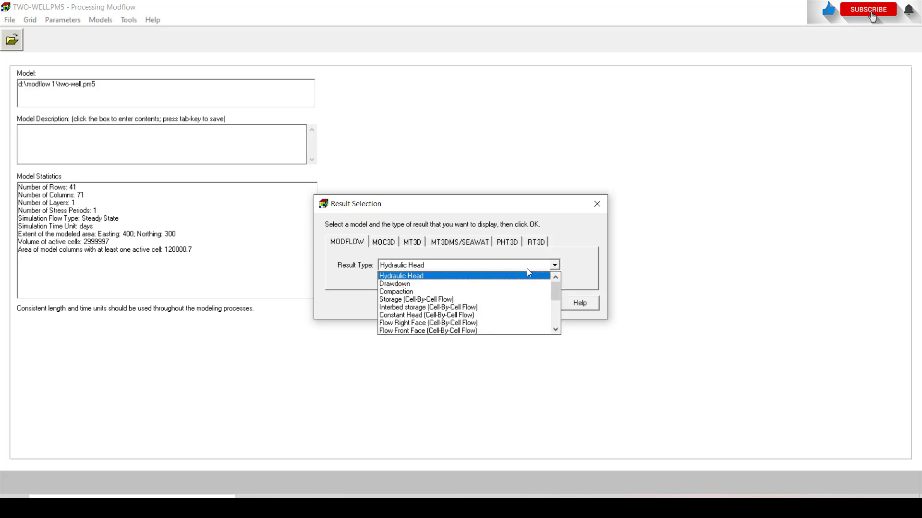
click(450, 277)
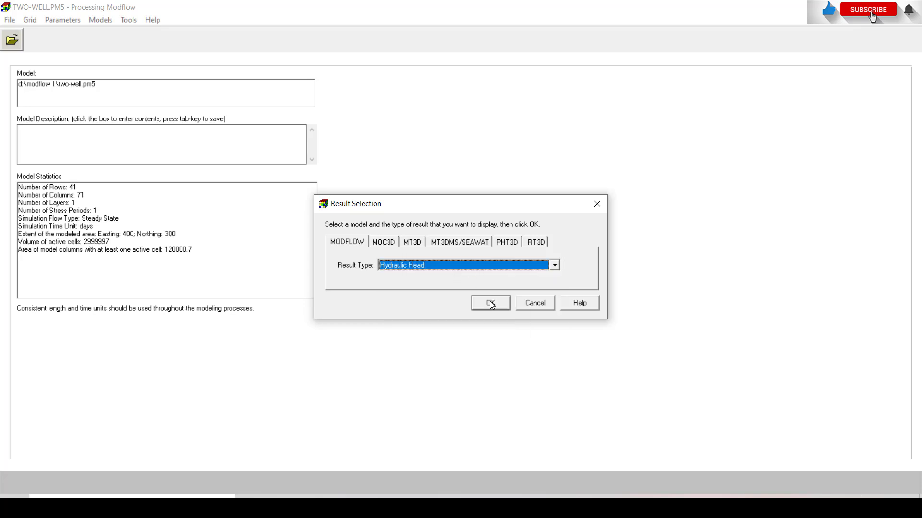
click(489, 301)
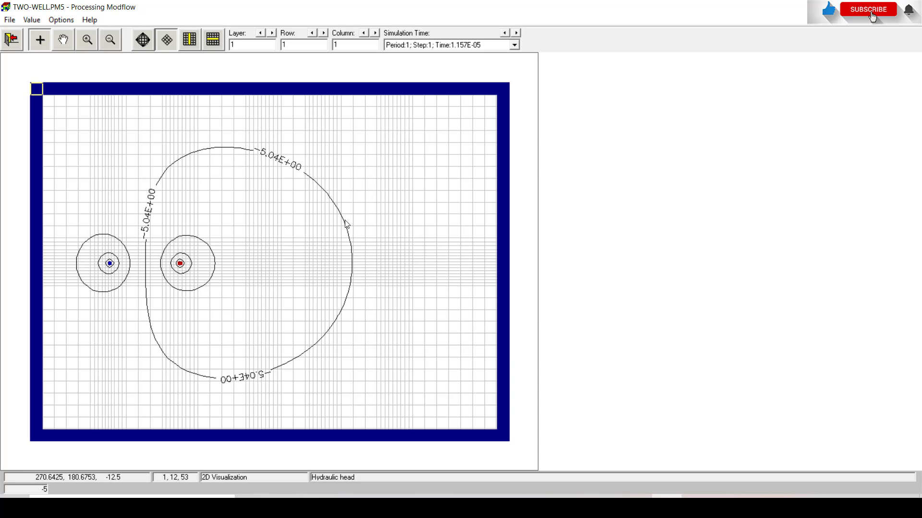
Step: Set the hydraulic head contour levels to minimum -6, maximum -4 and interval 0.05
click(67, 21)
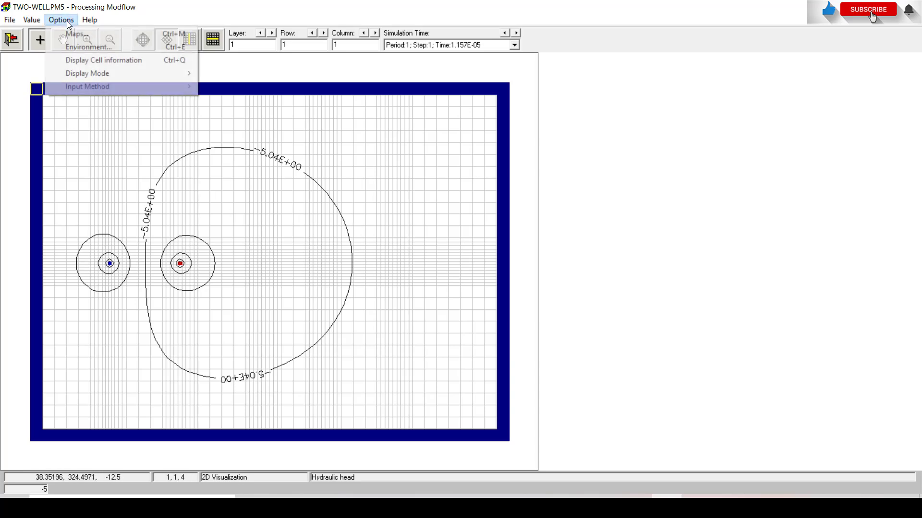
click(77, 46)
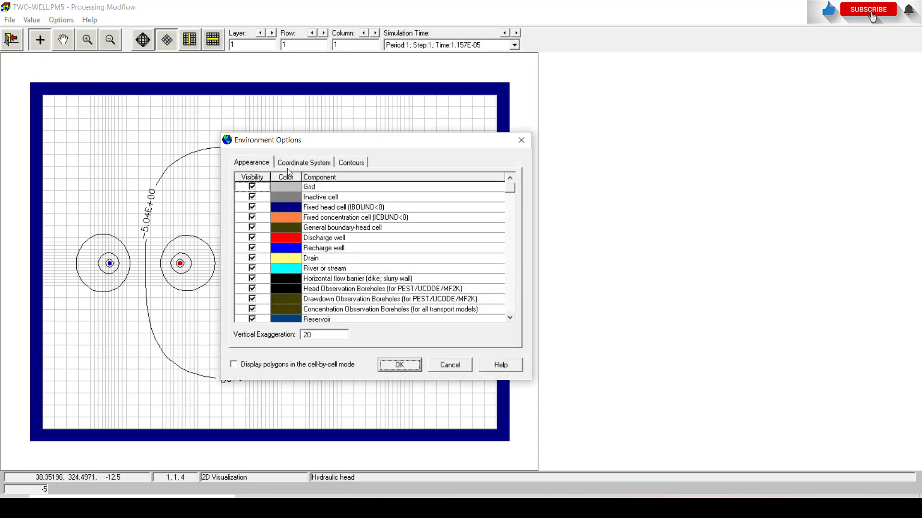
click(342, 165)
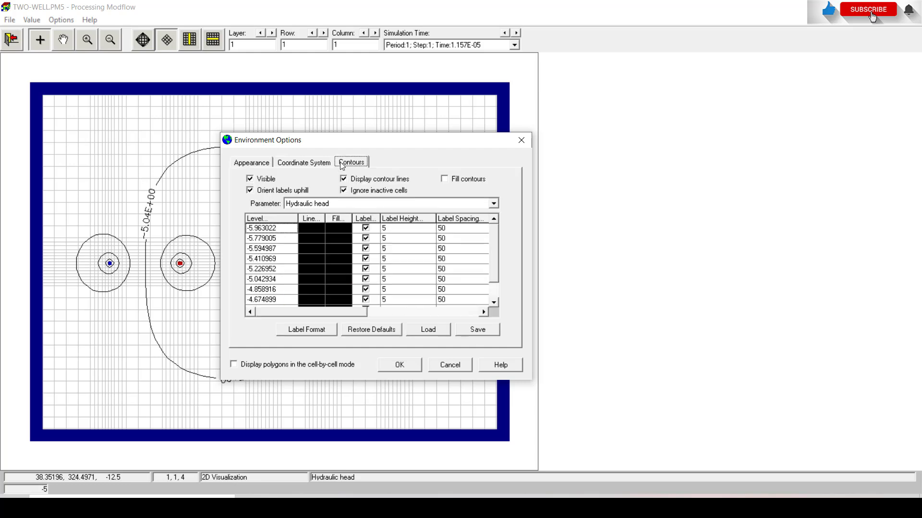
click(284, 221)
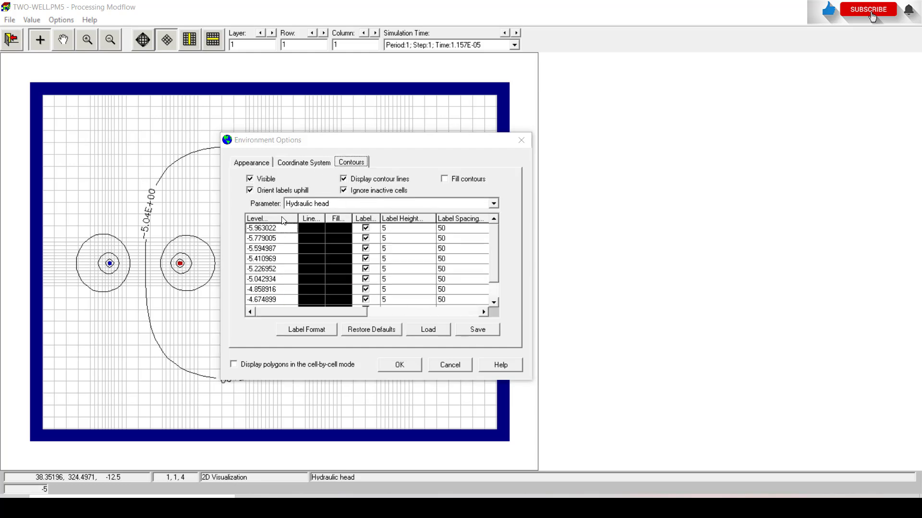
drag(469, 200, 424, 199)
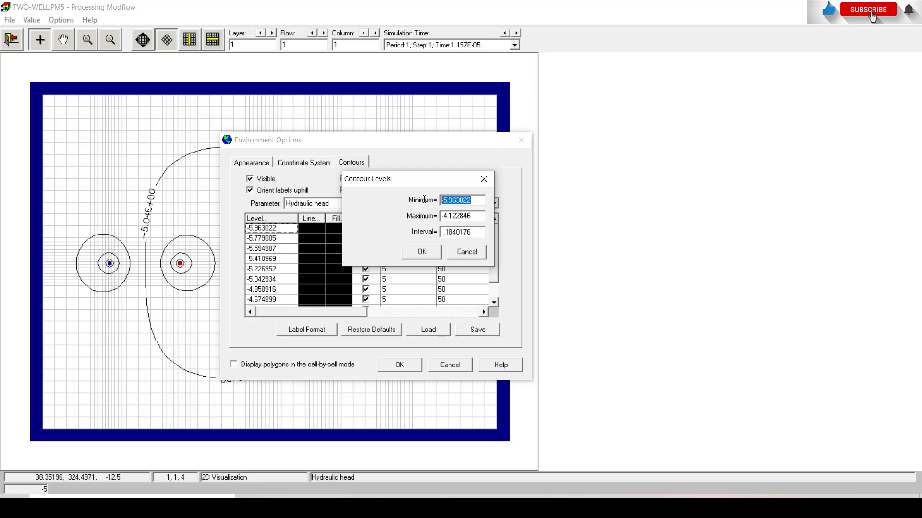
text(-6)
drag(468, 217, 433, 216)
text(-4)
drag(470, 233, 440, 234)
text(0.05)
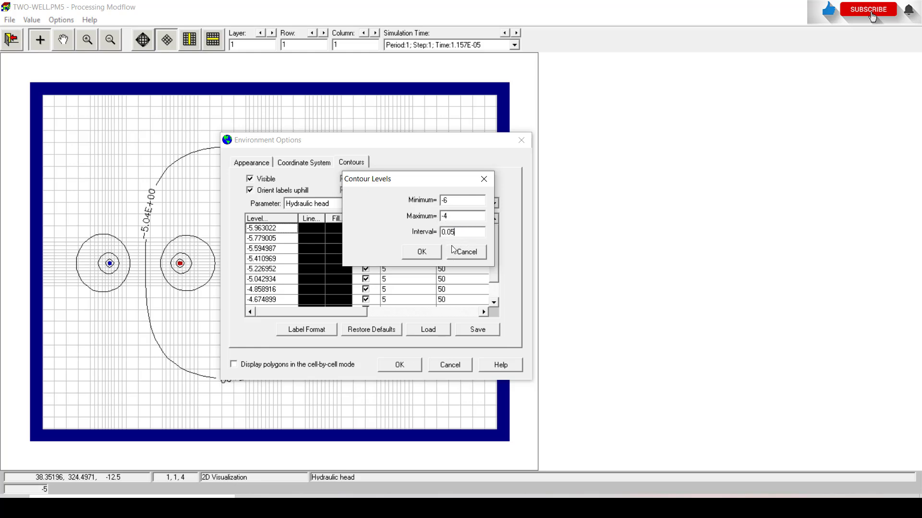
click(421, 252)
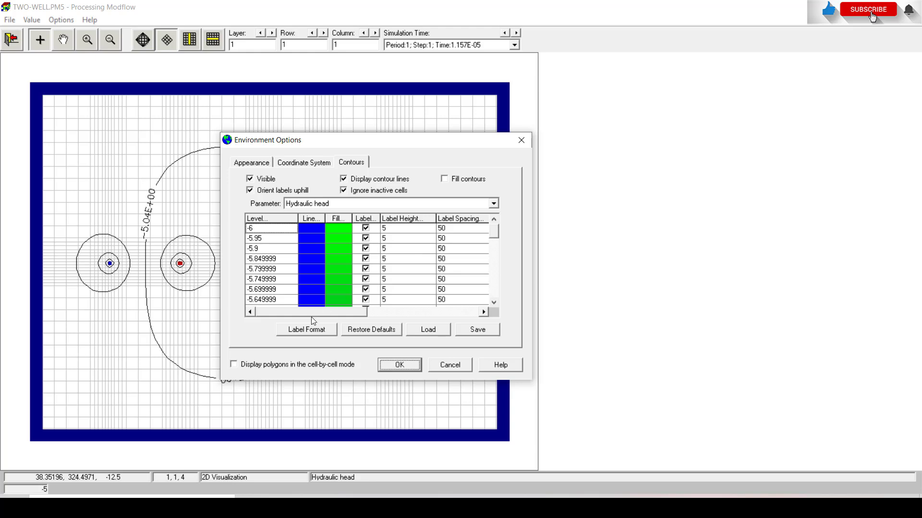
Step: Change the contour label format to Fixed
click(313, 331)
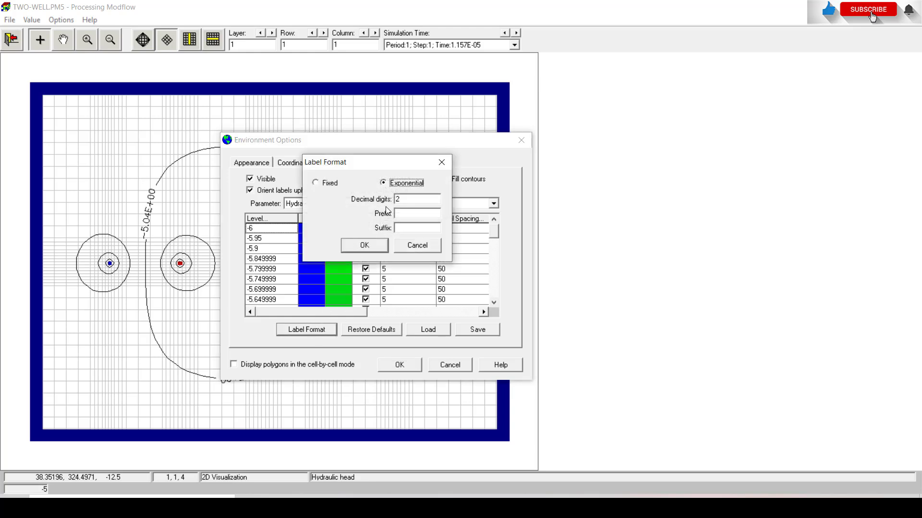
click(328, 184)
click(370, 245)
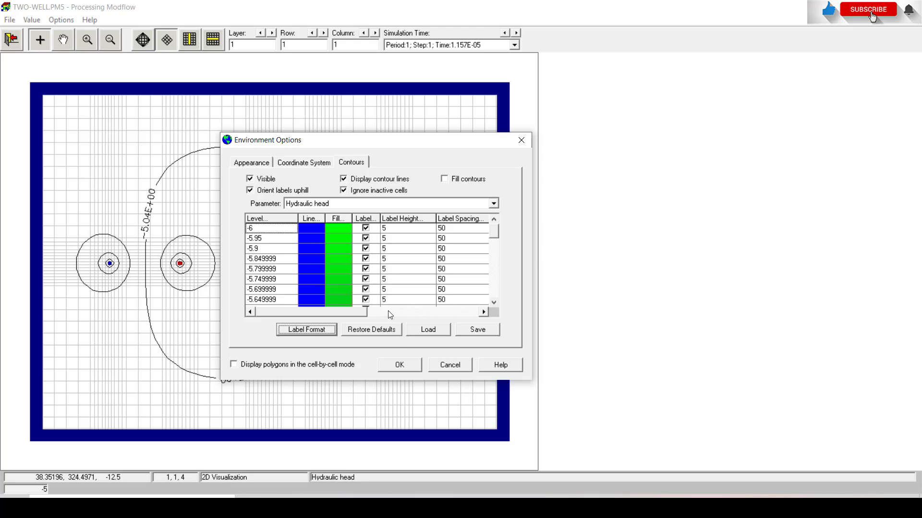
Step: Apply the hydraulic head contour settings, then leave that view and display the MODFLOW drawdown result in 2D visualization
click(406, 365)
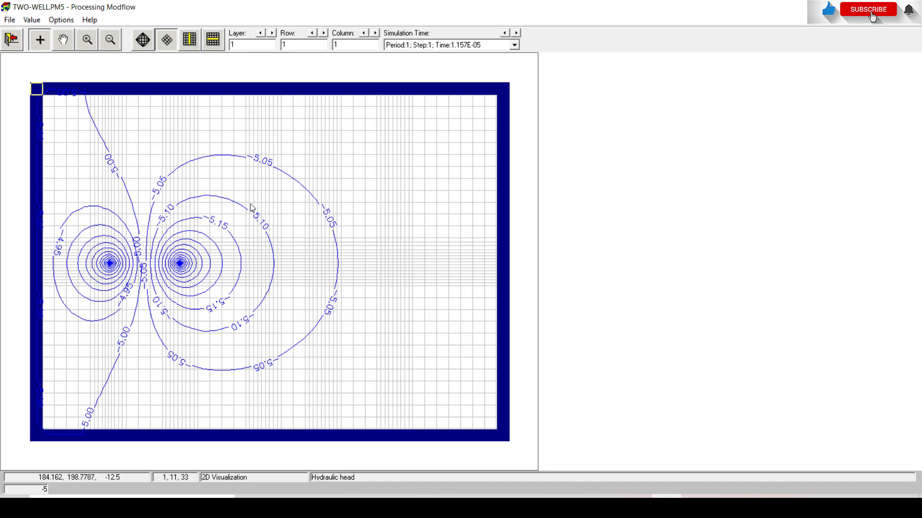
click(70, 21)
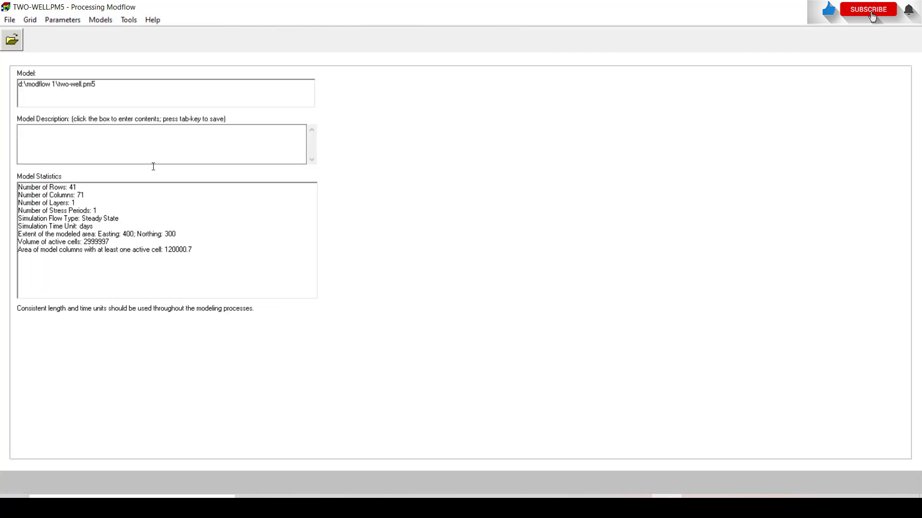
click(125, 20)
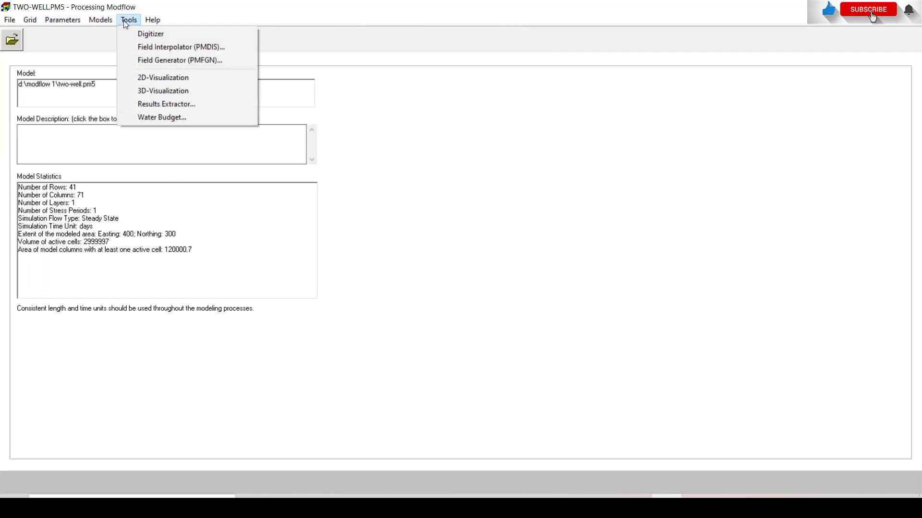
click(149, 77)
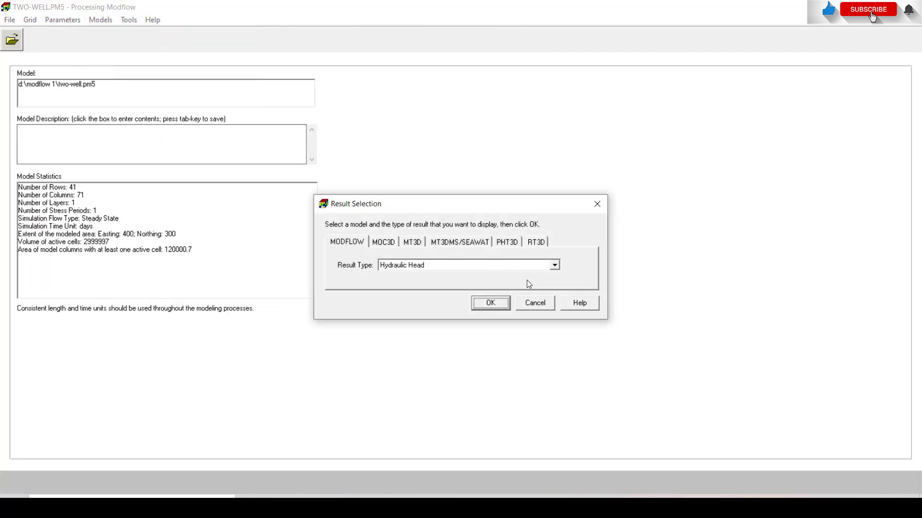
click(521, 266)
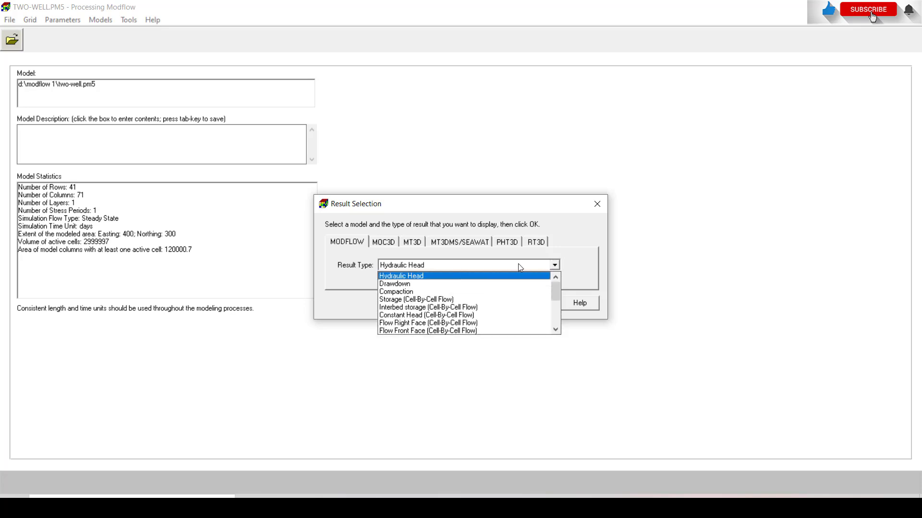
click(425, 283)
click(489, 303)
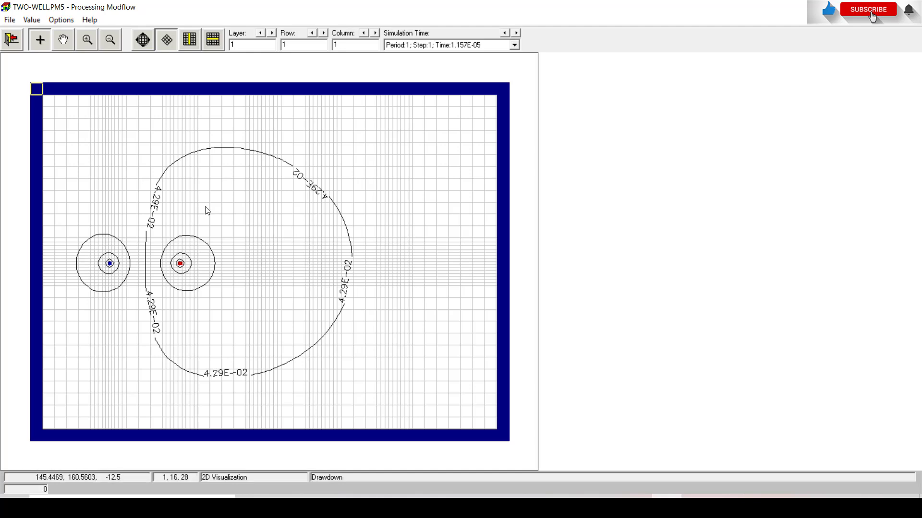
Step: Set the drawdown contour levels to minimum -1, maximum 1 and interval 0.05
click(59, 21)
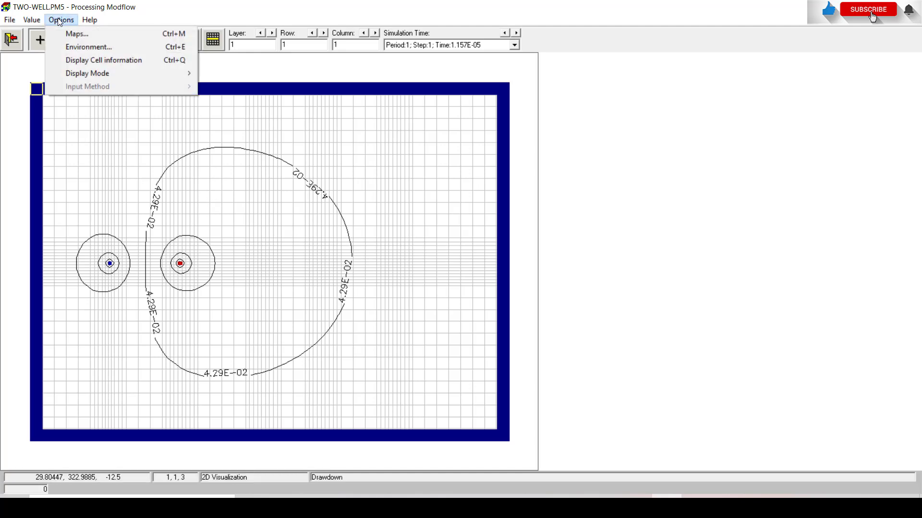
click(74, 46)
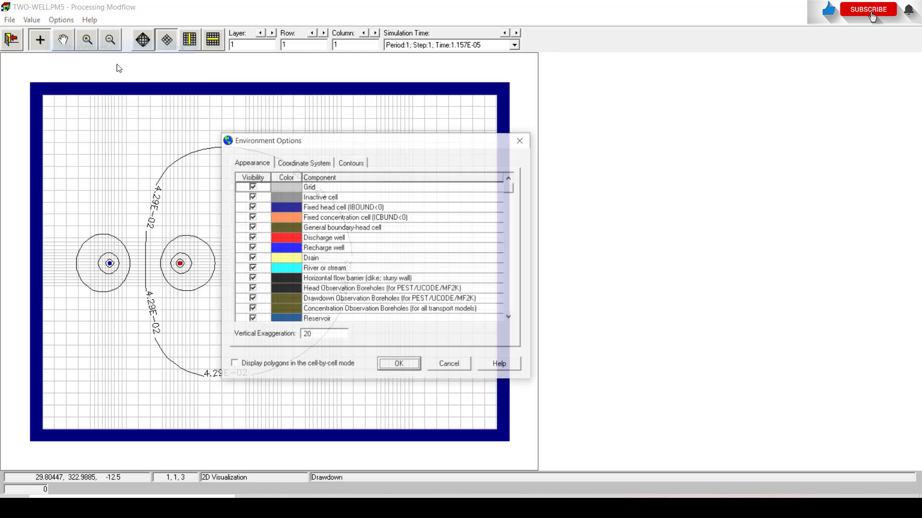
click(347, 163)
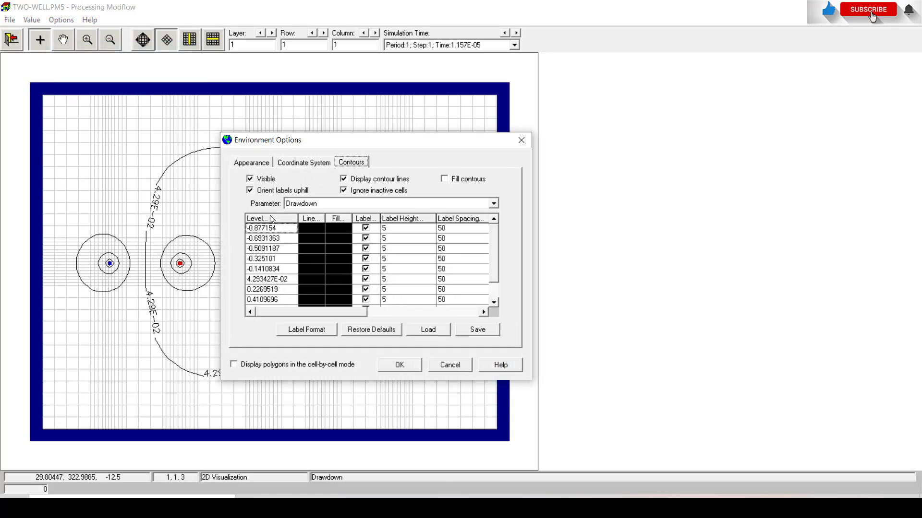
click(282, 221)
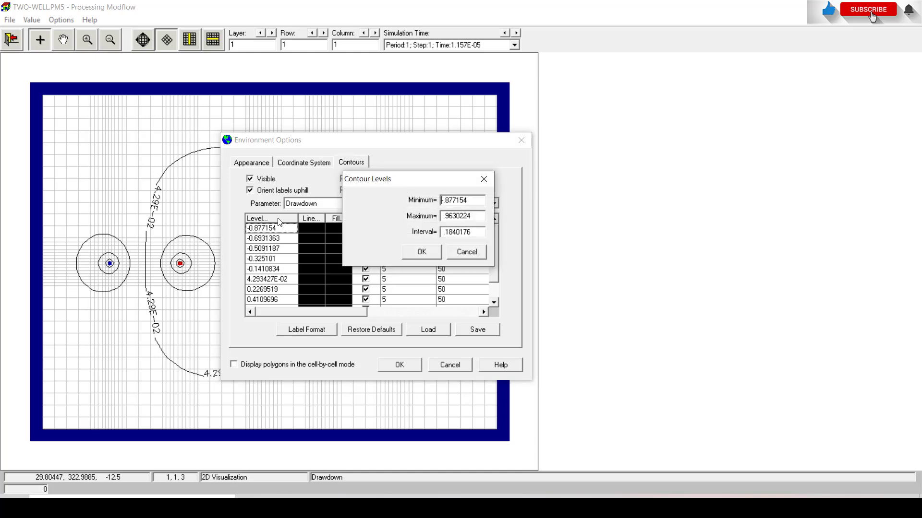
drag(476, 200, 427, 207)
text(-1)
drag(477, 215, 437, 240)
text(1)
text(0.0)
text(5)
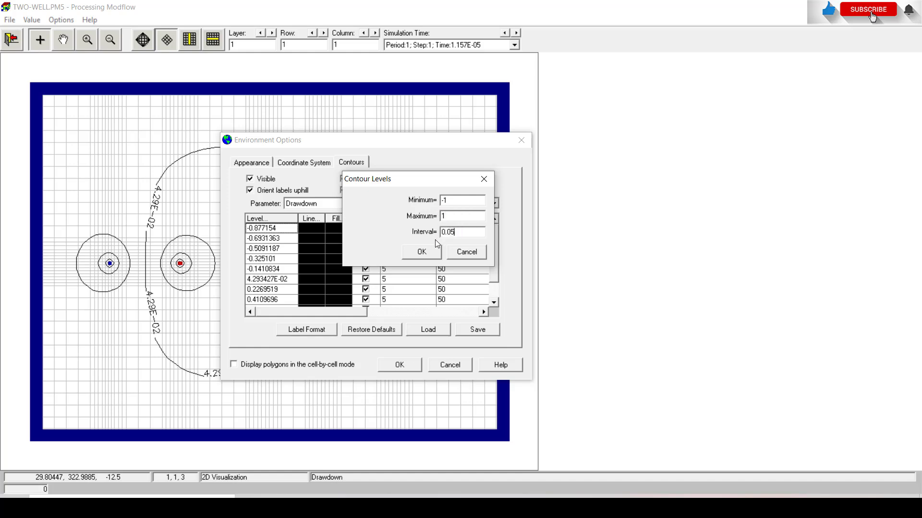
click(417, 252)
Step: Change the drawdown contour label format to Fixed
click(296, 329)
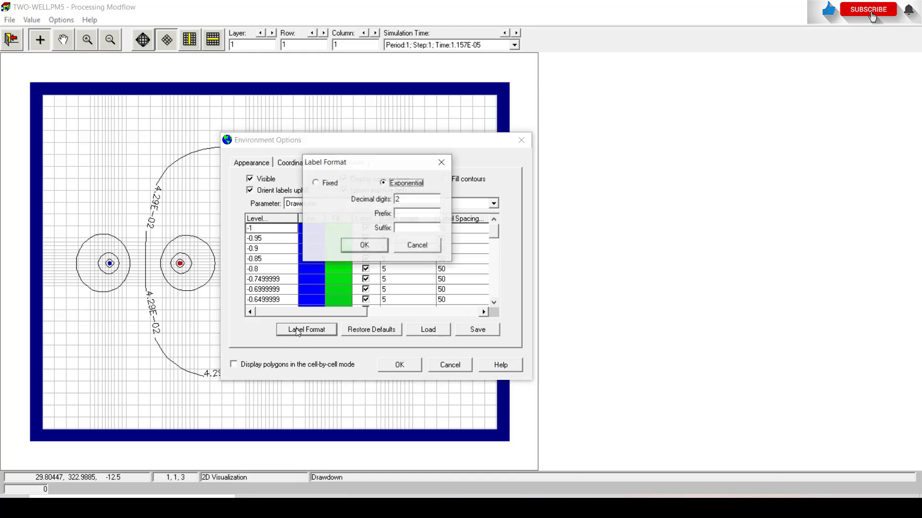
click(329, 184)
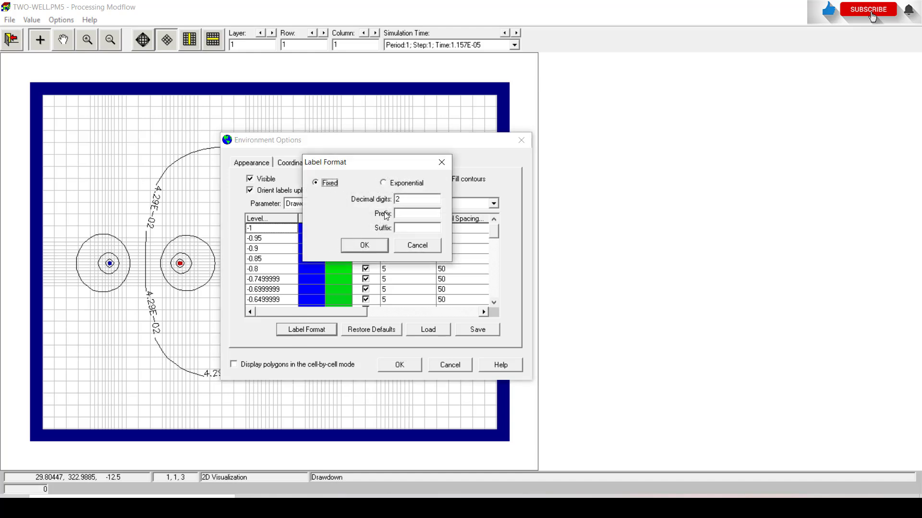
click(365, 245)
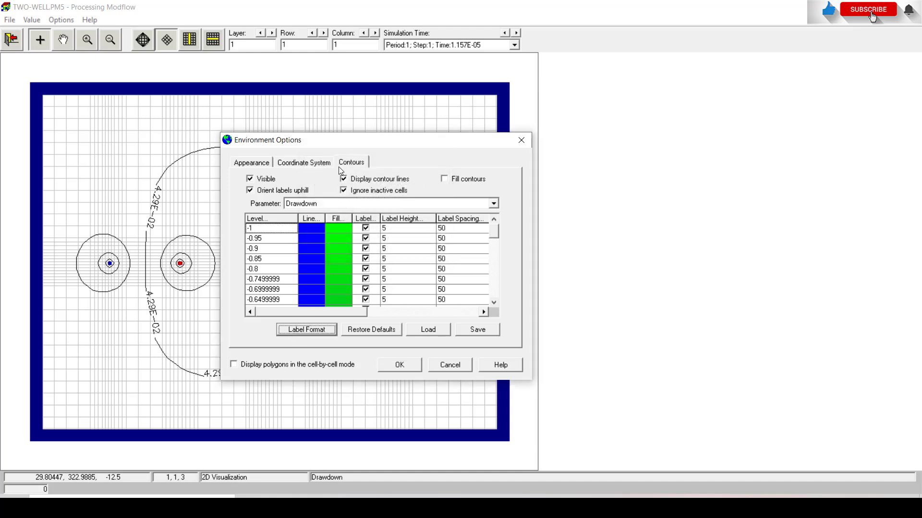
Step: Replace the near-zero drawdown contour level 1.564622E-07 with exactly 0
drag(496, 226, 496, 263)
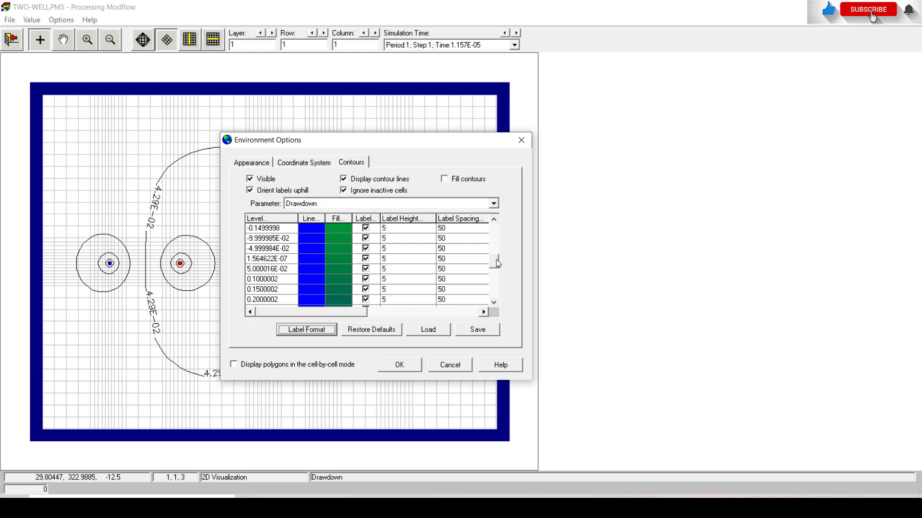
drag(498, 263, 498, 263)
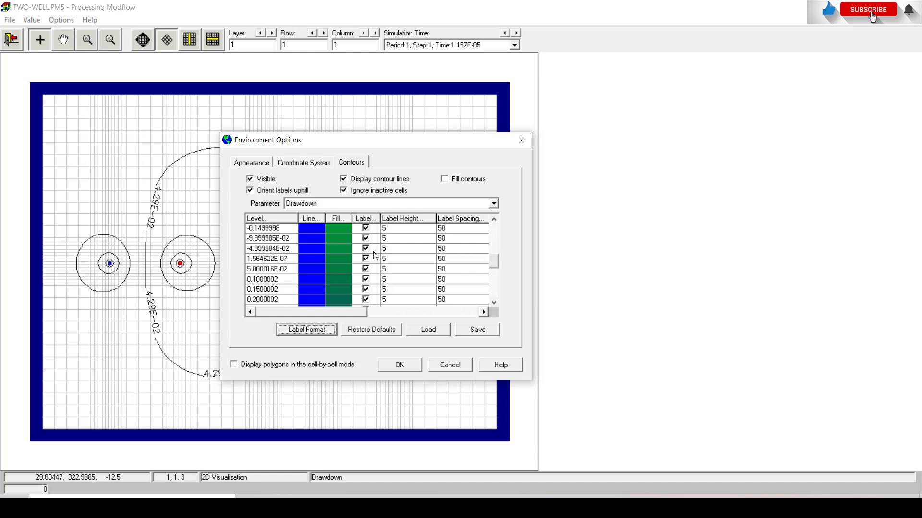
click(283, 260)
click(285, 259)
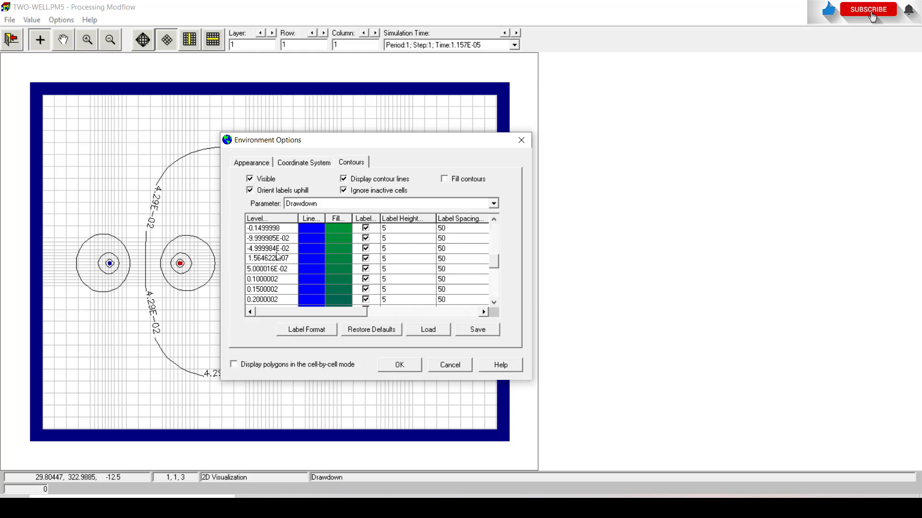
double_click(286, 258)
text(0)
Step: Color the zero-drawdown contour line red and apply the contour settings to the drawdown map
click(312, 260)
click(311, 260)
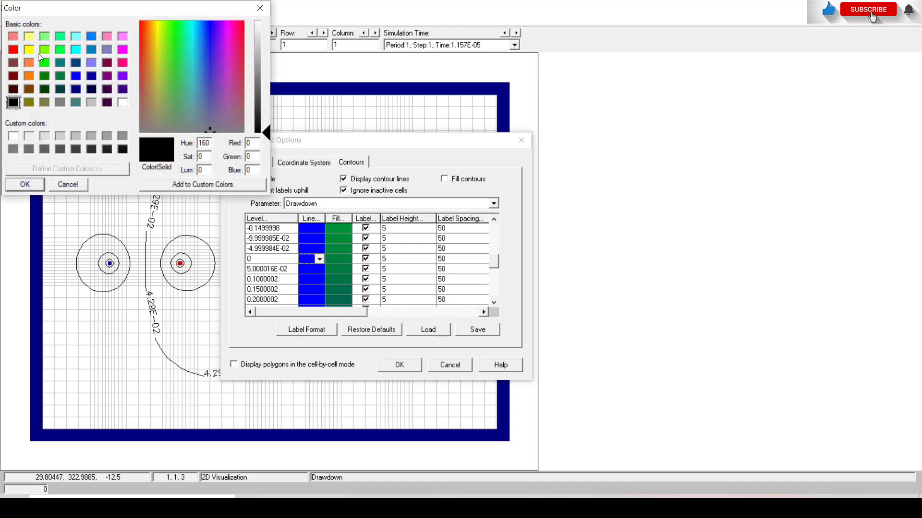
click(11, 50)
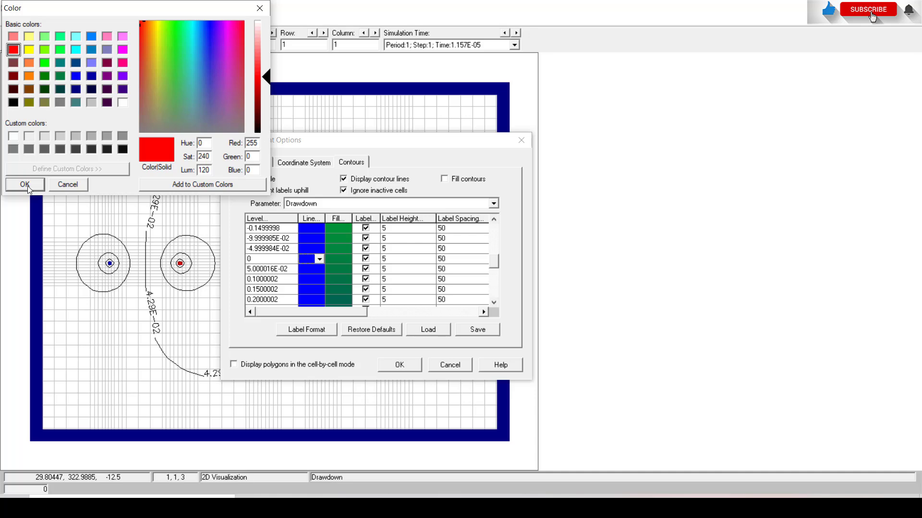
click(27, 185)
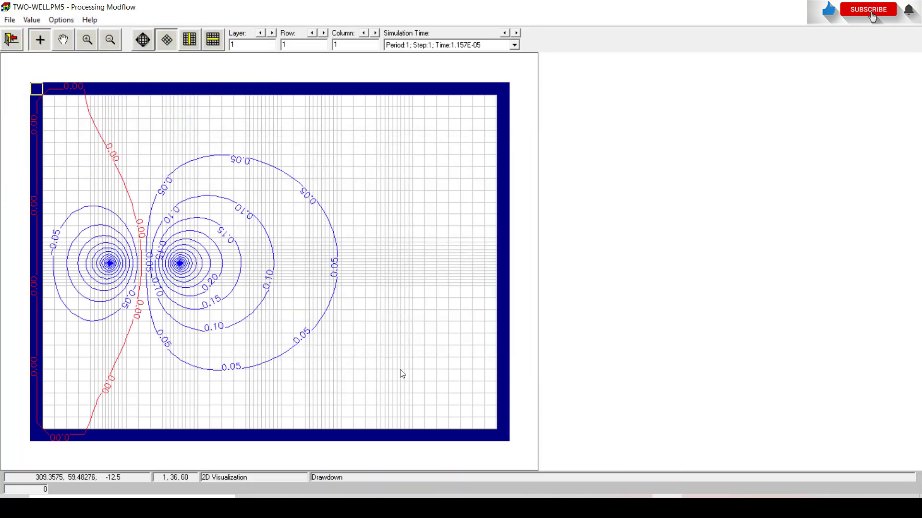
click(400, 365)
Step: Leave the 2D visualization and start PMPATH (Advective Transport) for the two-well model
click(11, 39)
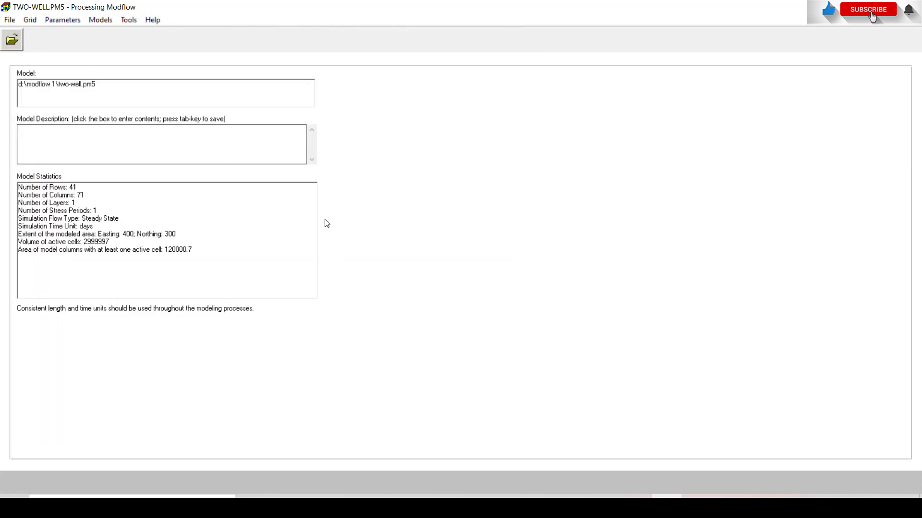
click(101, 19)
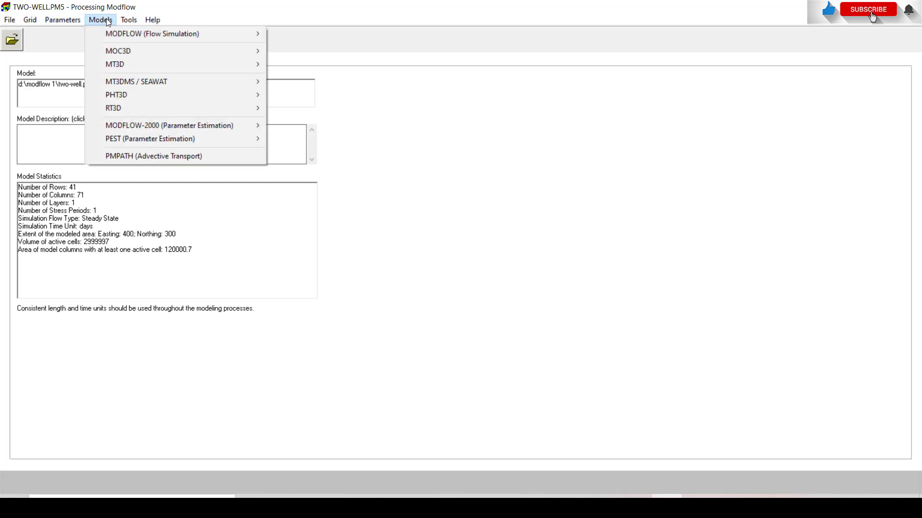
click(130, 155)
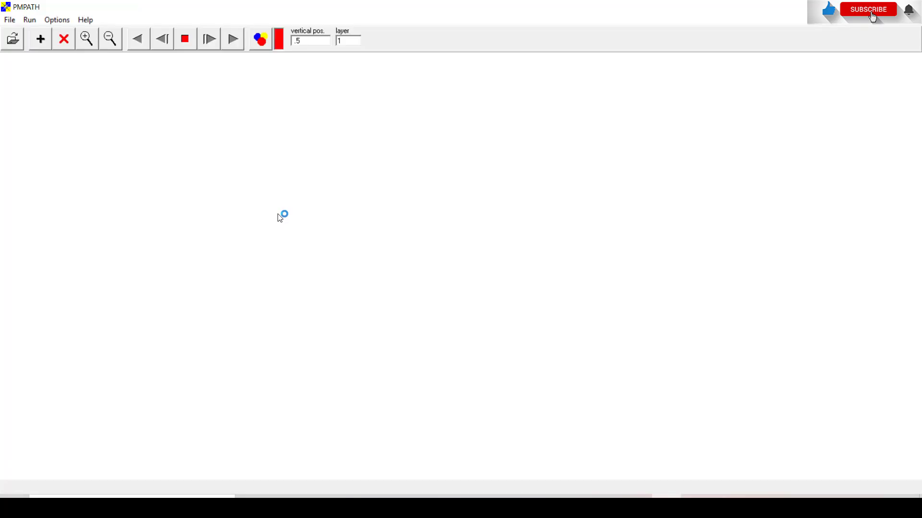
Step: Place 27 particles on a circle with R 2 and NK 1 around the blue recharge well cell
click(87, 39)
drag(72, 228, 242, 290)
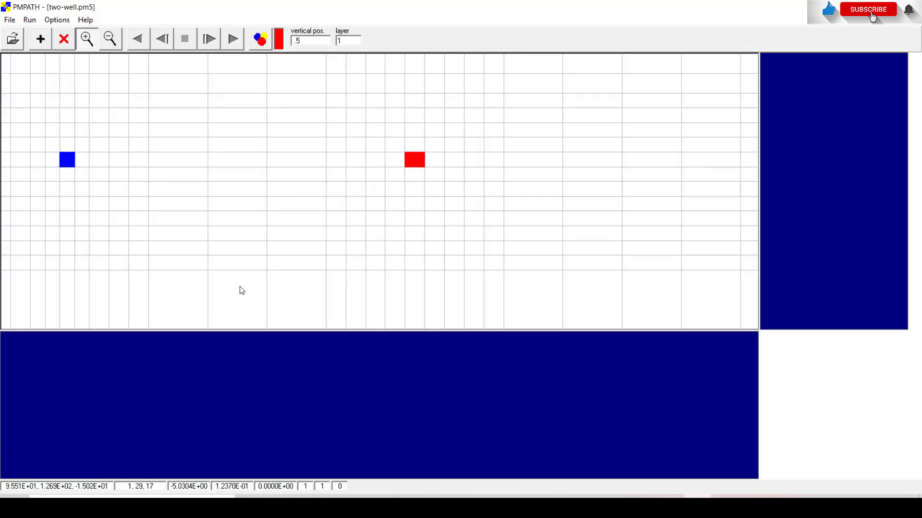
click(41, 39)
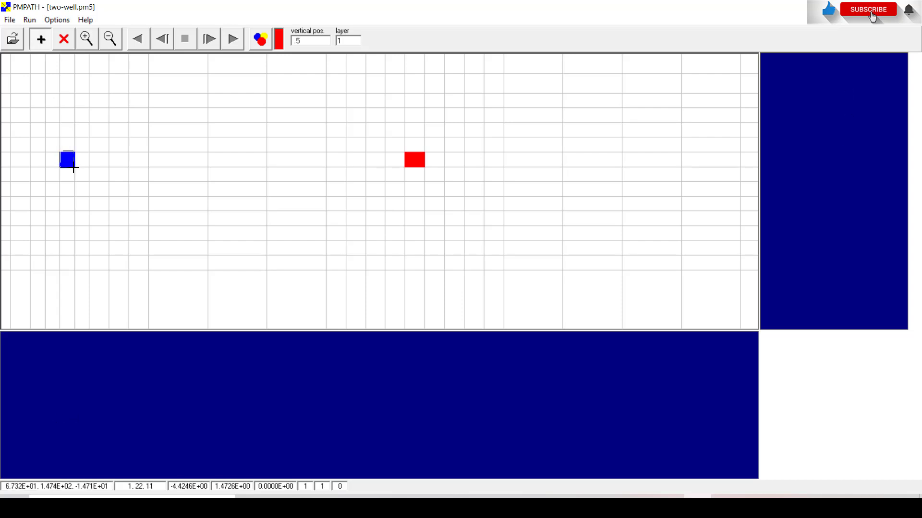
click(75, 168)
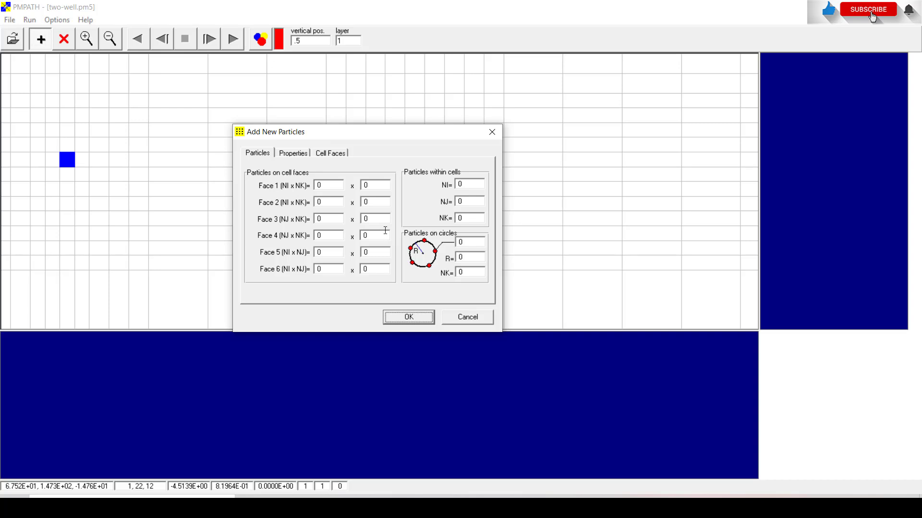
double_click(460, 242)
click(470, 269)
click(420, 321)
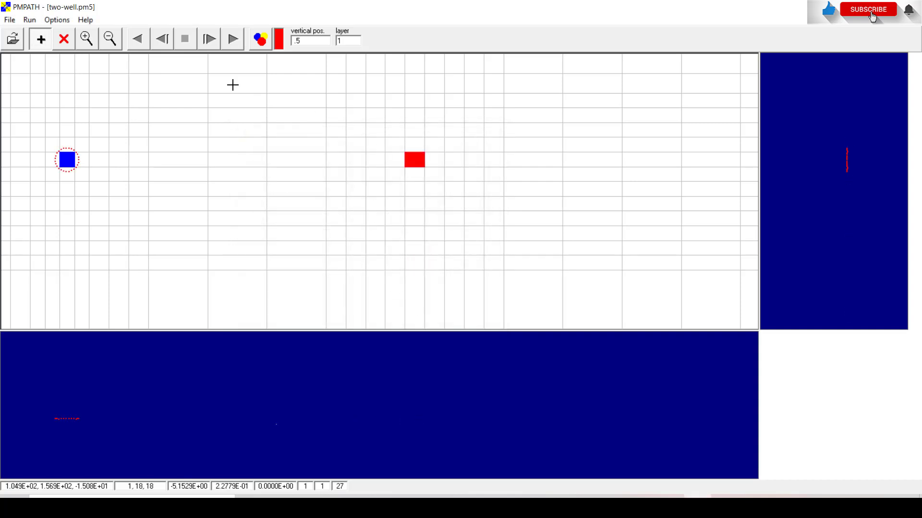
Step: Change the new-particle color to bright green and place 27 particles with R 2 and NK 1 around the red discharge well
click(262, 38)
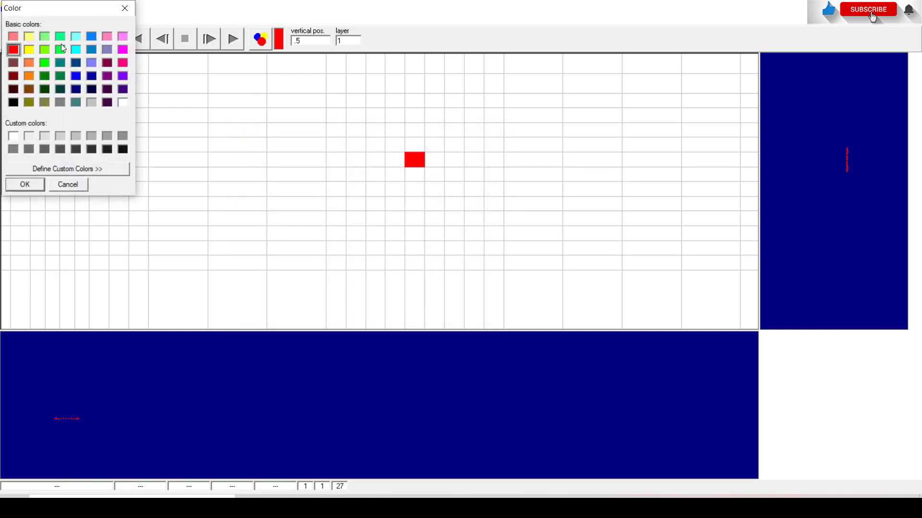
click(44, 63)
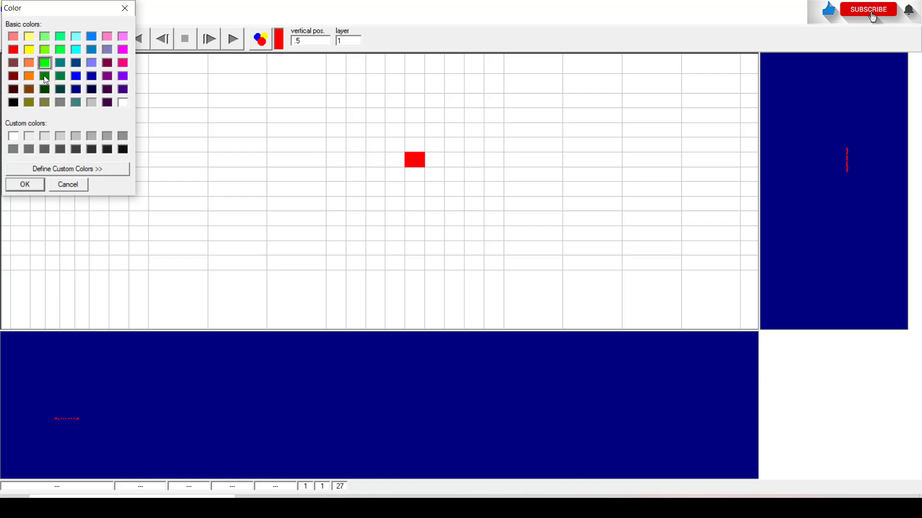
click(25, 185)
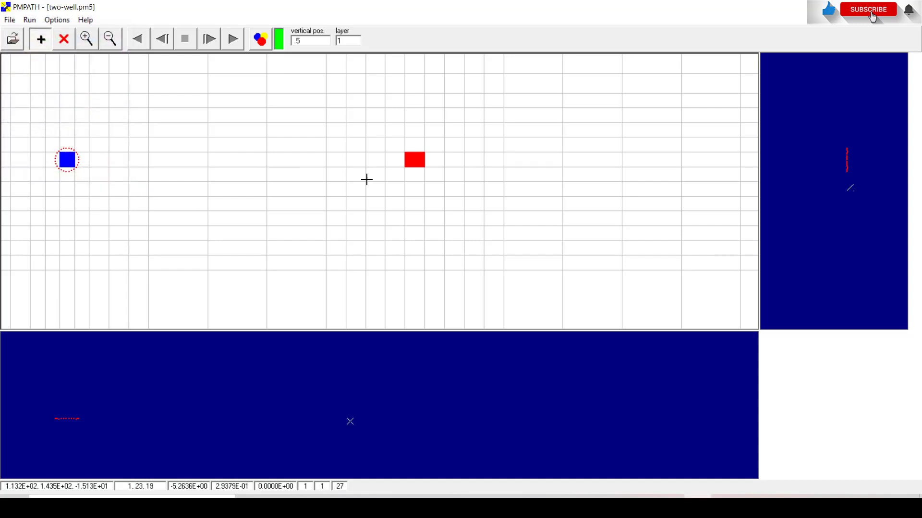
click(423, 165)
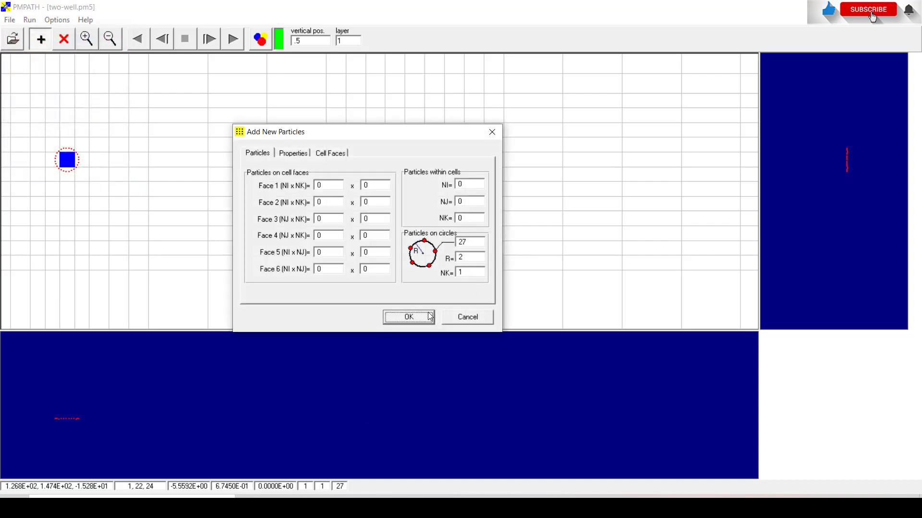
click(429, 317)
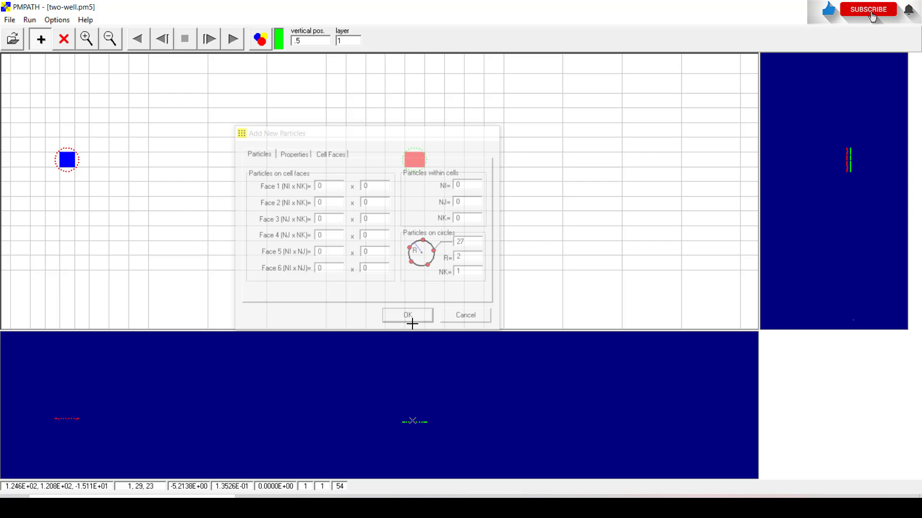
Step: Set the particle tracking step length to 30 days and the maximum steps to 12
click(56, 20)
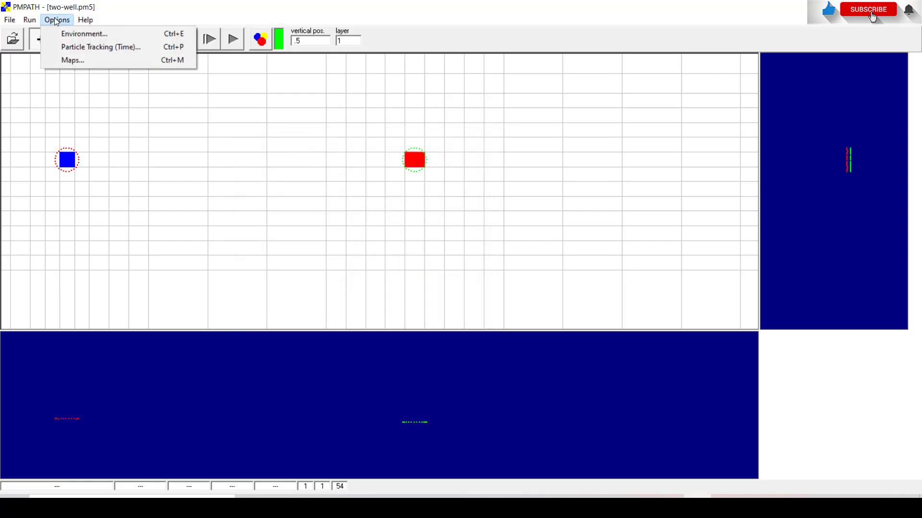
click(72, 47)
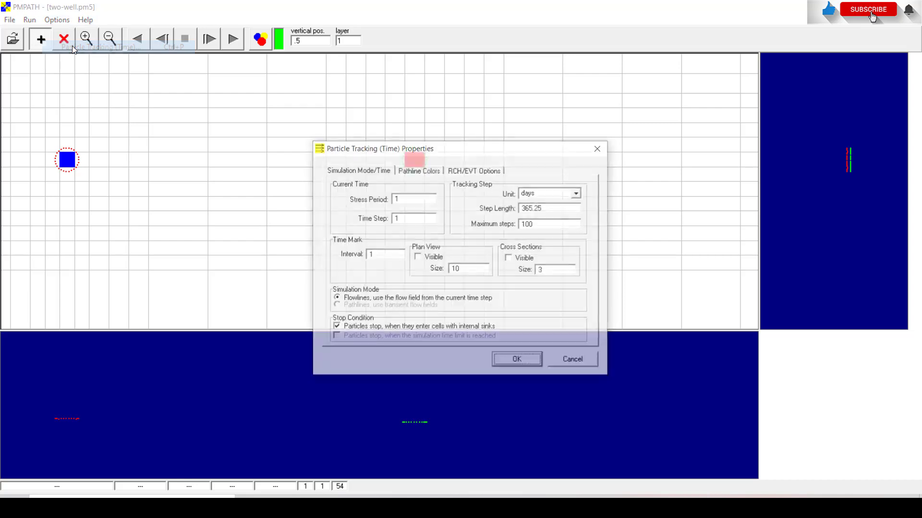
double_click(554, 211)
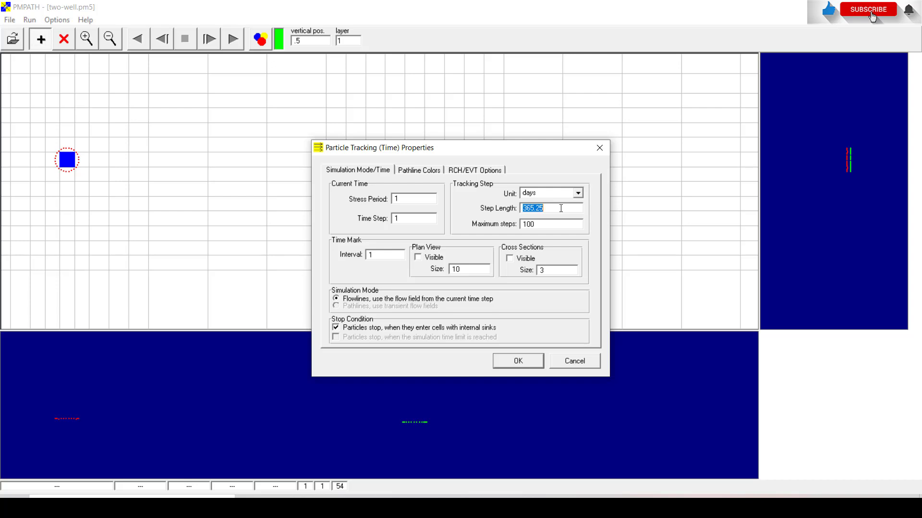
text(30)
double_click(520, 226)
text(12)
click(518, 360)
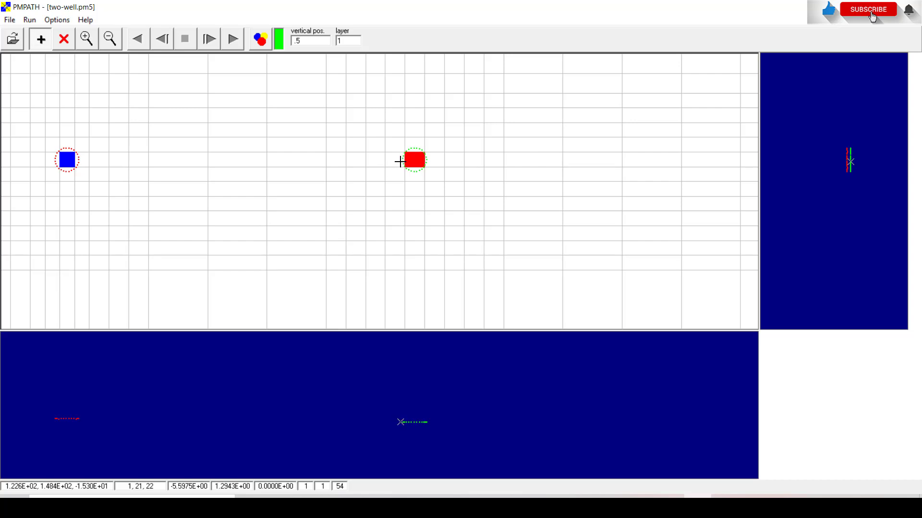
Step: Run forward particle tracking for the particles around both wells, advancing it repeatedly over the full model grid
click(232, 40)
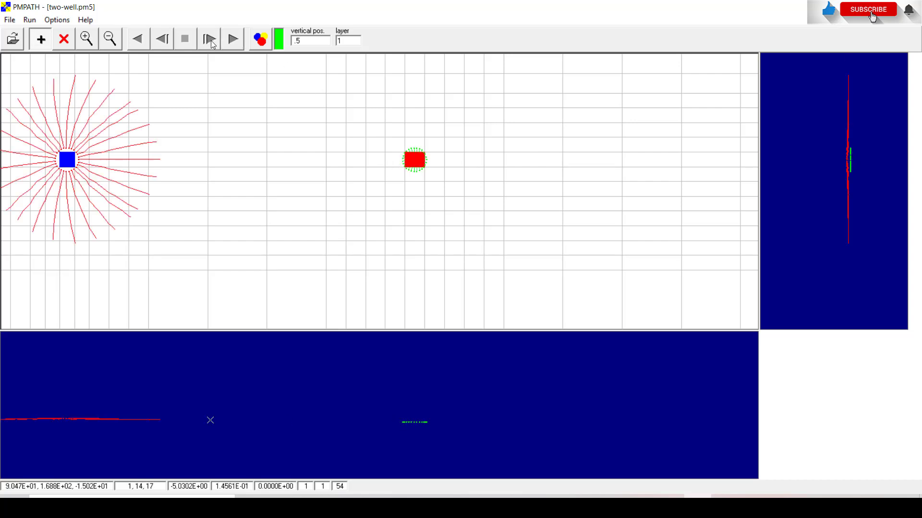
click(110, 38)
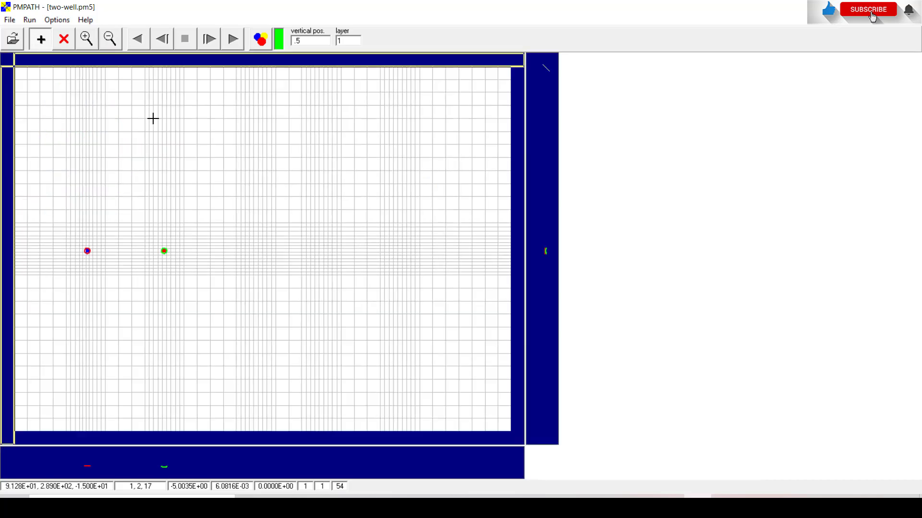
click(215, 42)
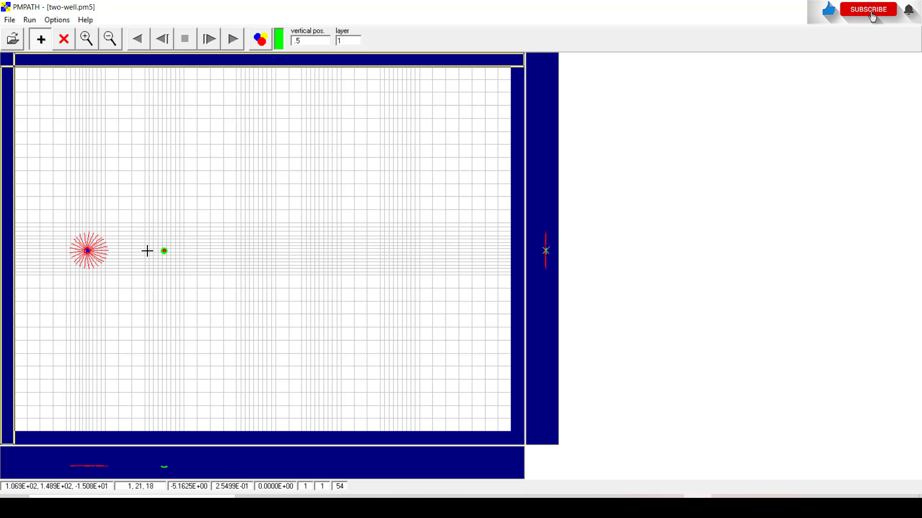
click(209, 41)
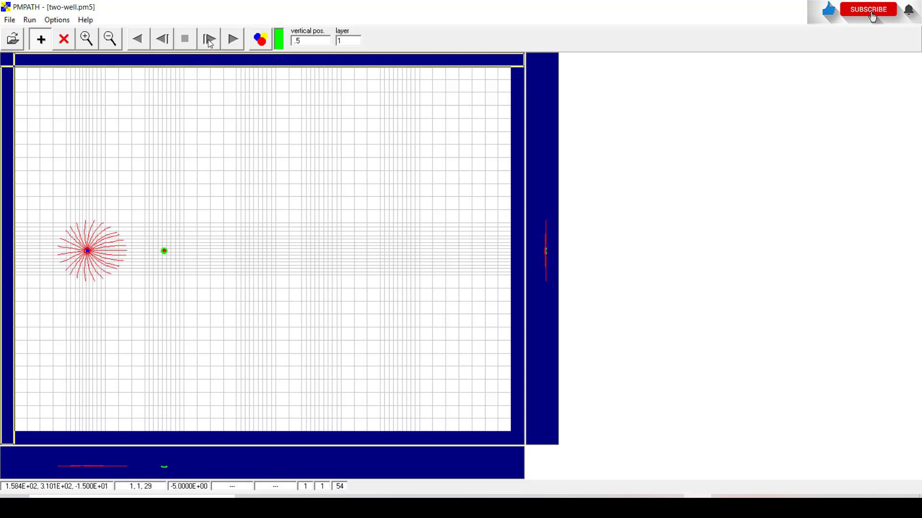
click(210, 41)
click(209, 41)
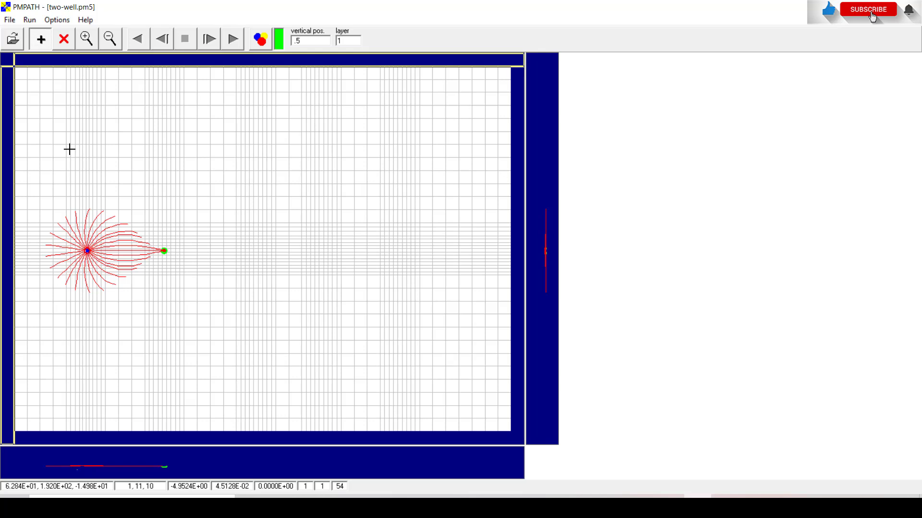
Step: Set the cross-section projection row to 21 and the projection column to 11
click(57, 19)
click(62, 34)
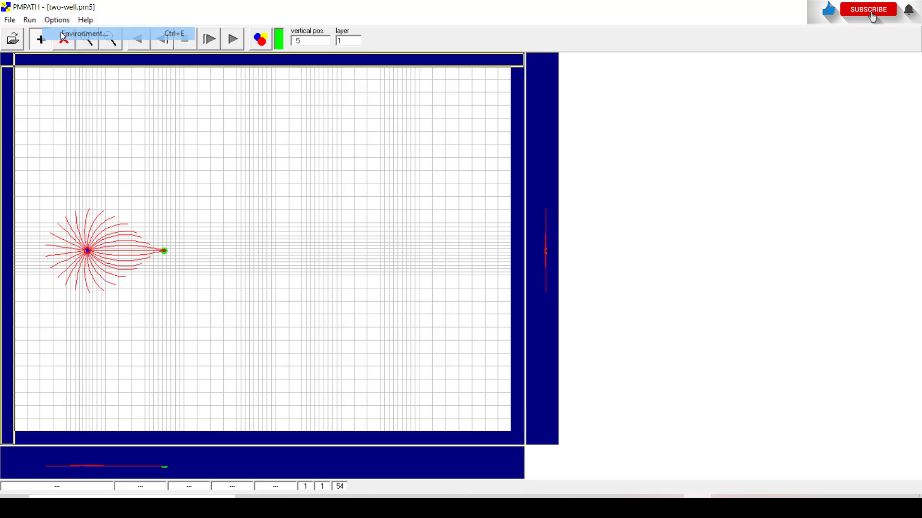
click(378, 177)
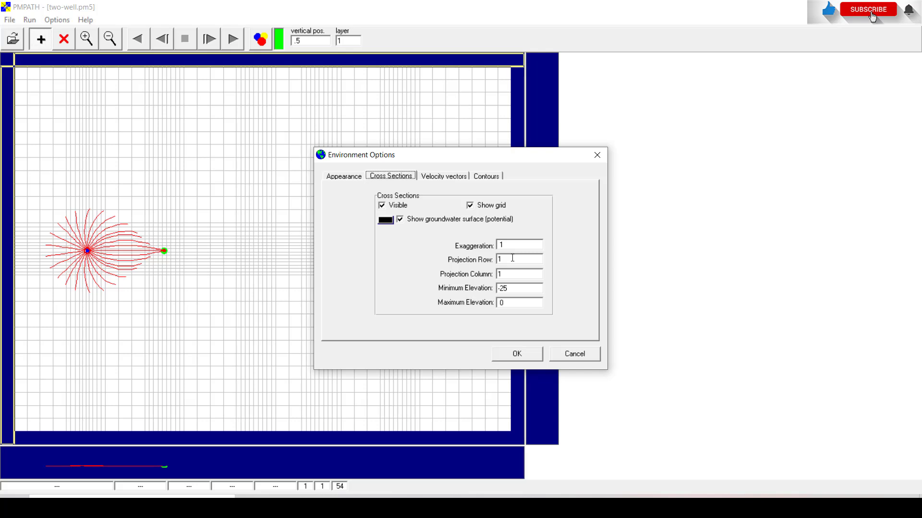
drag(513, 258, 492, 261)
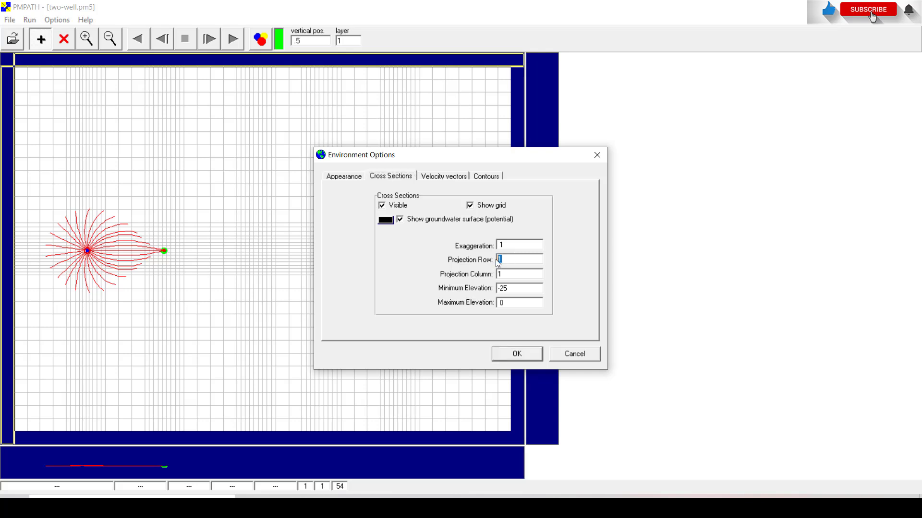
text(21)
key(Tab)
text(11)
click(521, 357)
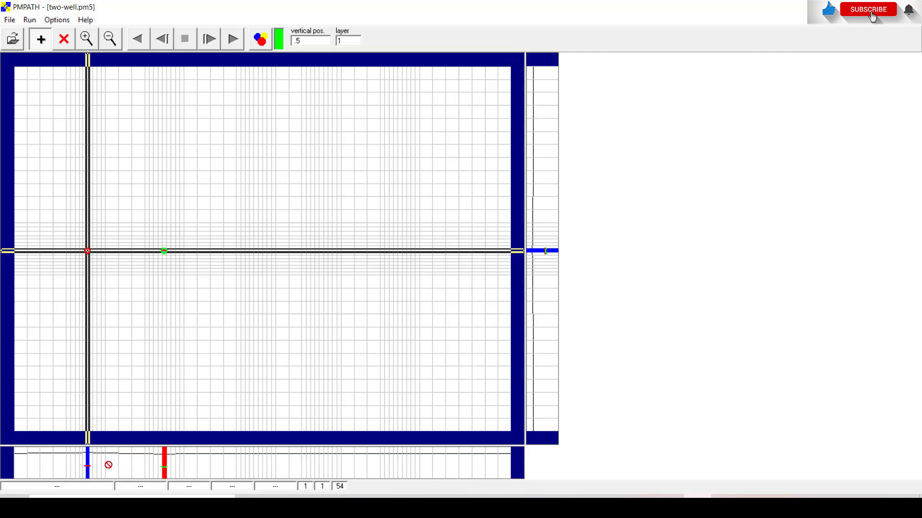
Step: Set the vertical exaggeration of the cross sections to 4
click(69, 20)
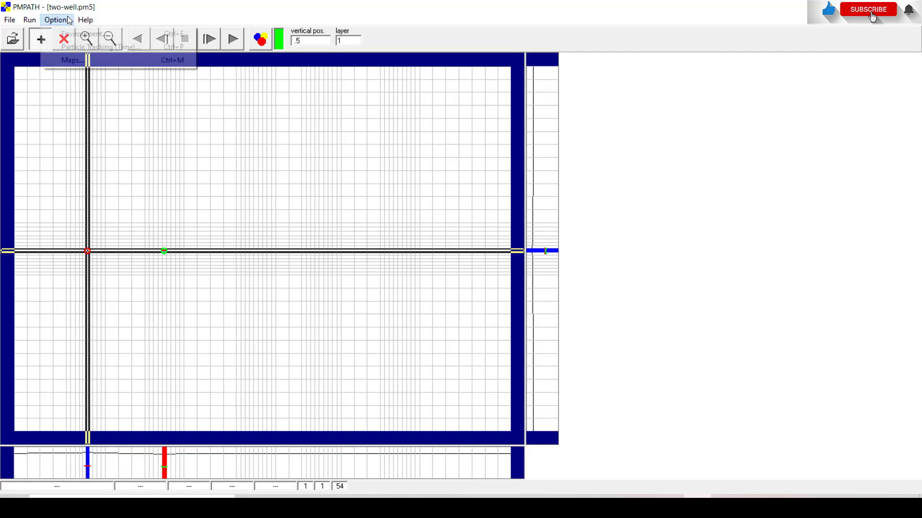
click(80, 33)
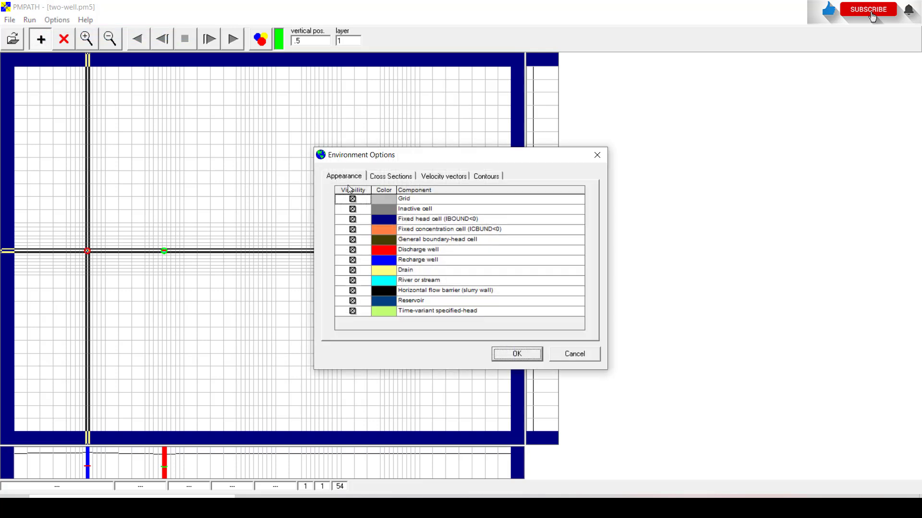
click(392, 177)
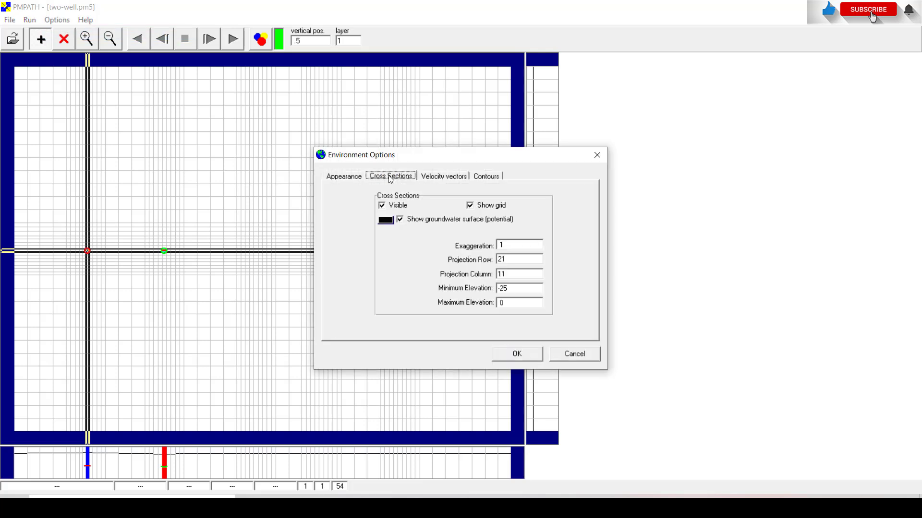
double_click(521, 245)
text(4)
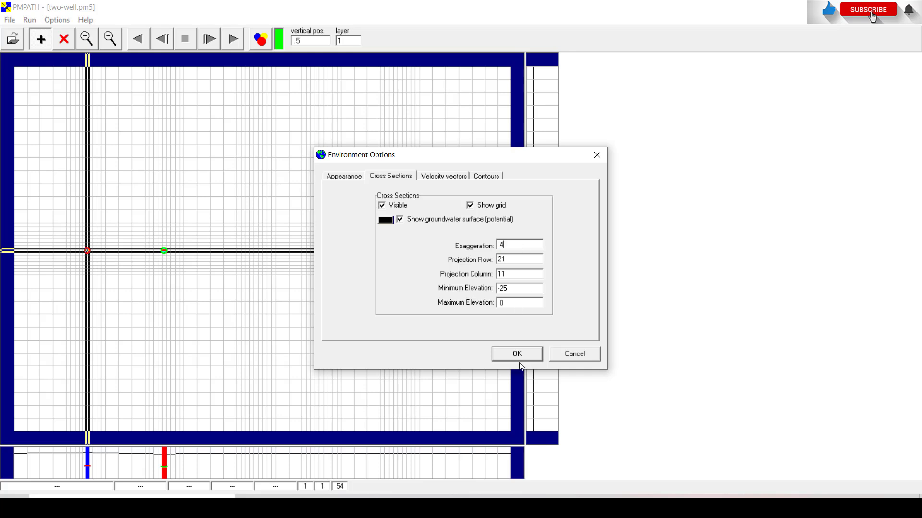
click(517, 355)
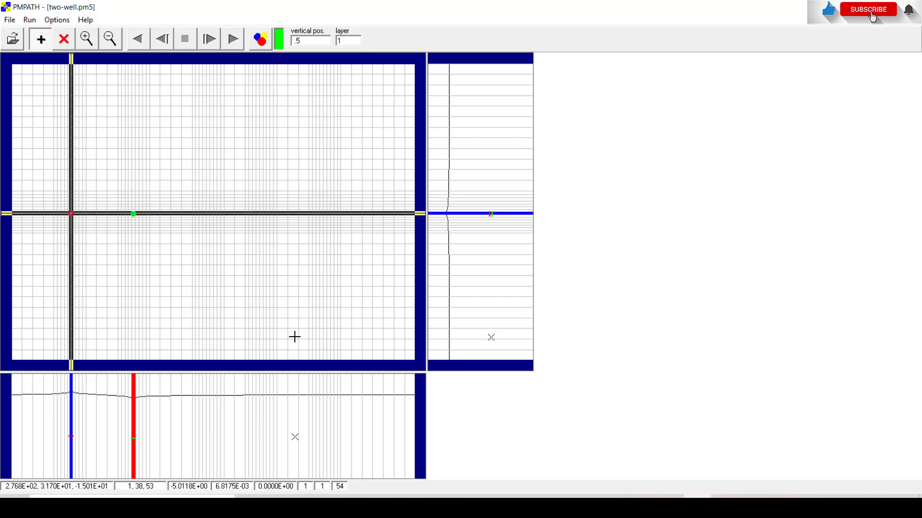
Step: Switch the contours to drawdown and define levels from -1 to 1 with an interval of 0.05
click(60, 20)
click(67, 34)
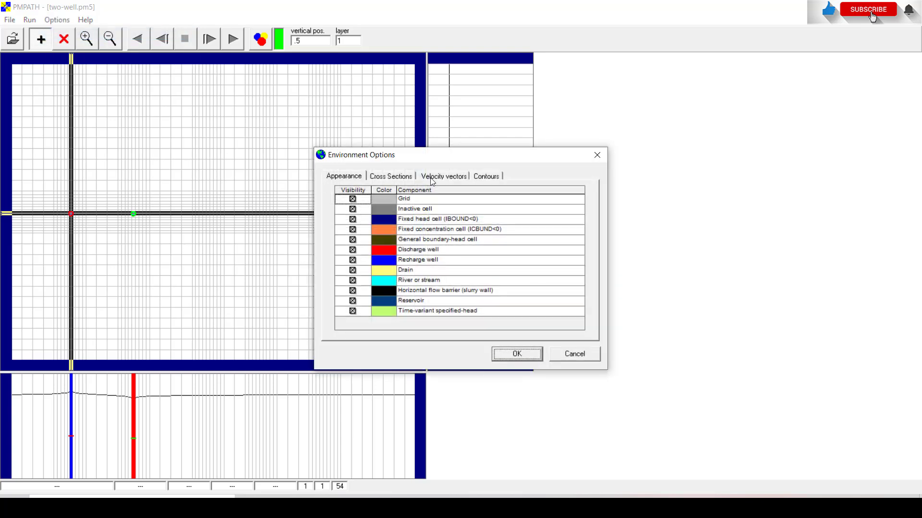
click(485, 176)
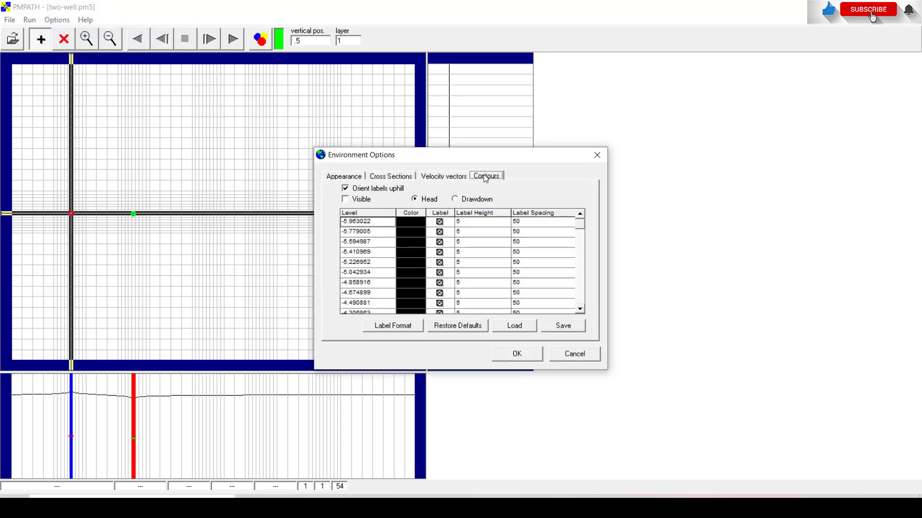
click(455, 200)
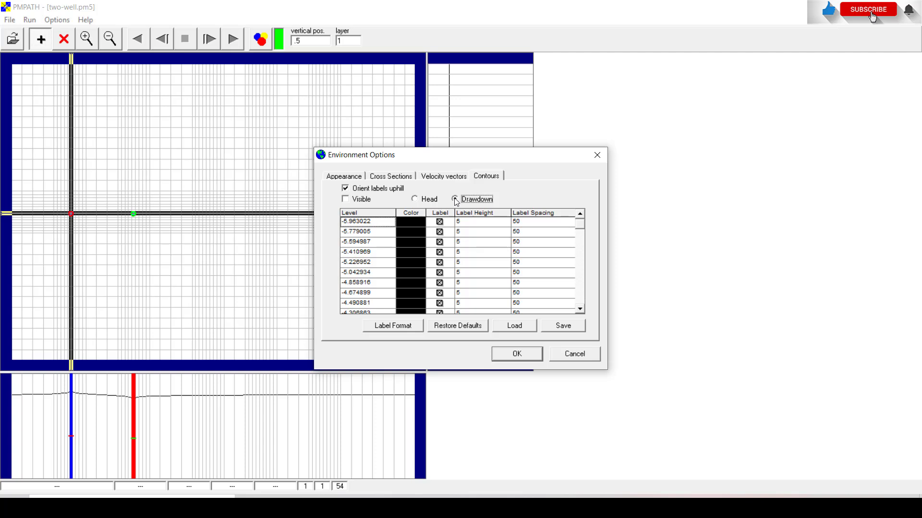
click(363, 213)
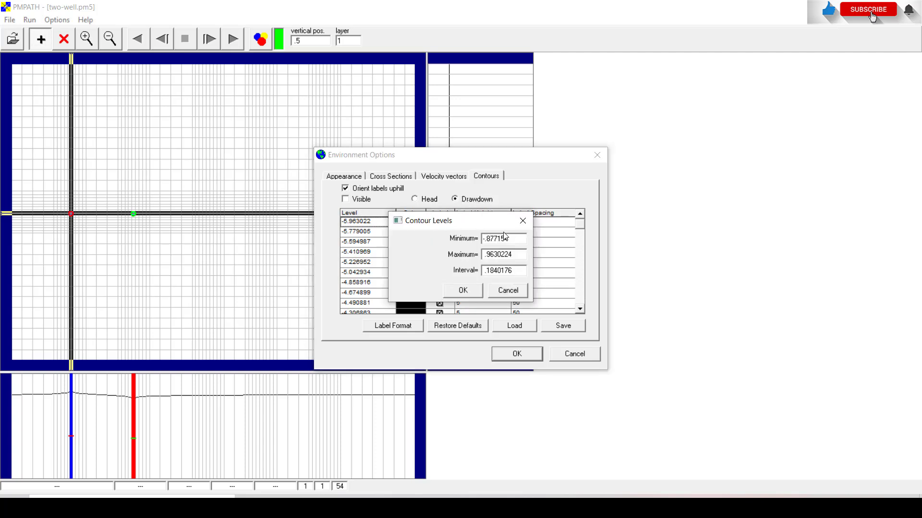
drag(513, 236, 468, 241)
text(-1)
drag(514, 254, 489, 270)
text(1)
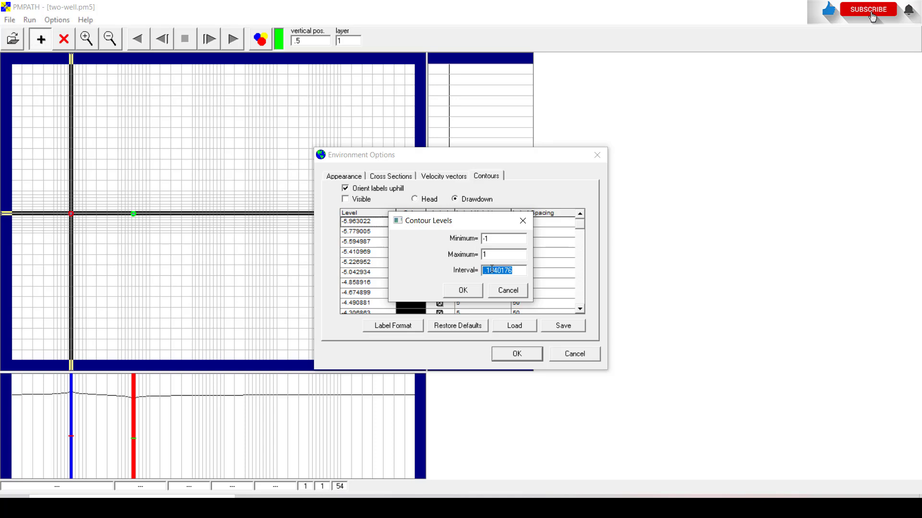
text(0.05)
click(464, 291)
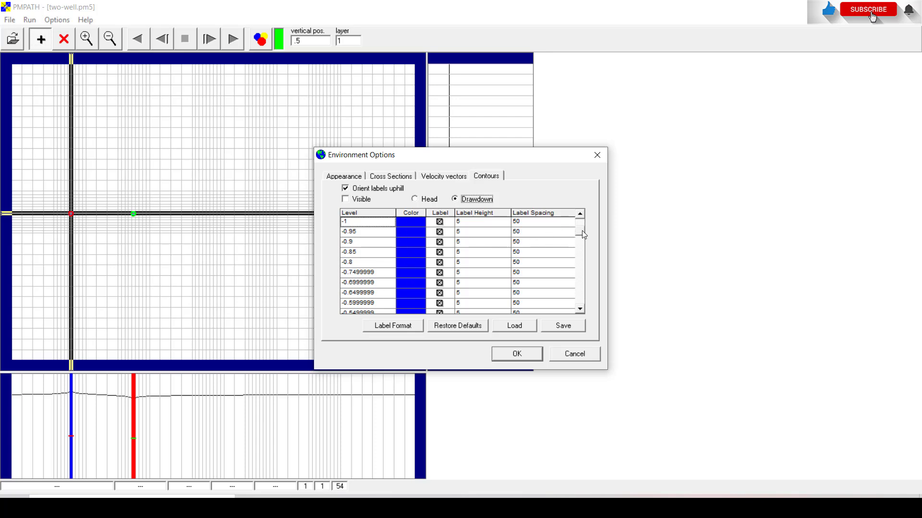
Step: Change the near-zero drawdown contour level to exactly 0 and color it red
drag(583, 241, 583, 243)
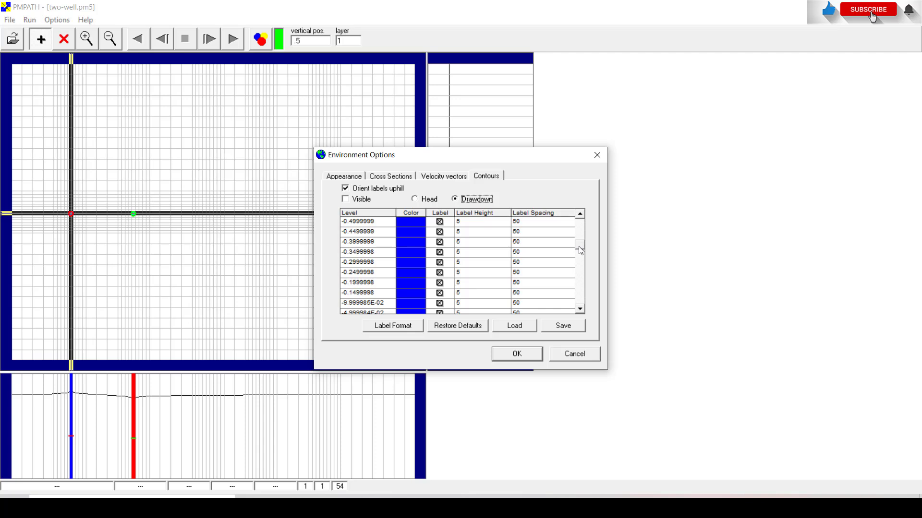
scroll(581, 253, down, 1)
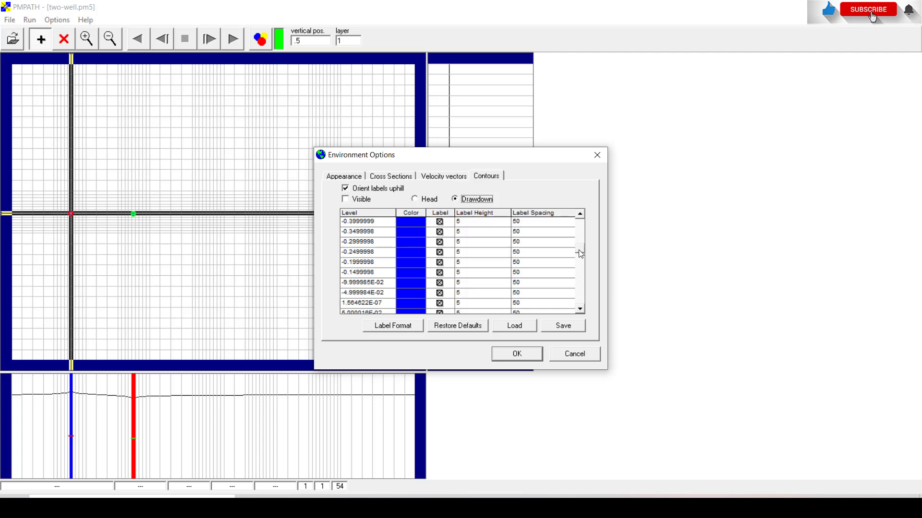
scroll(579, 253, down, 1)
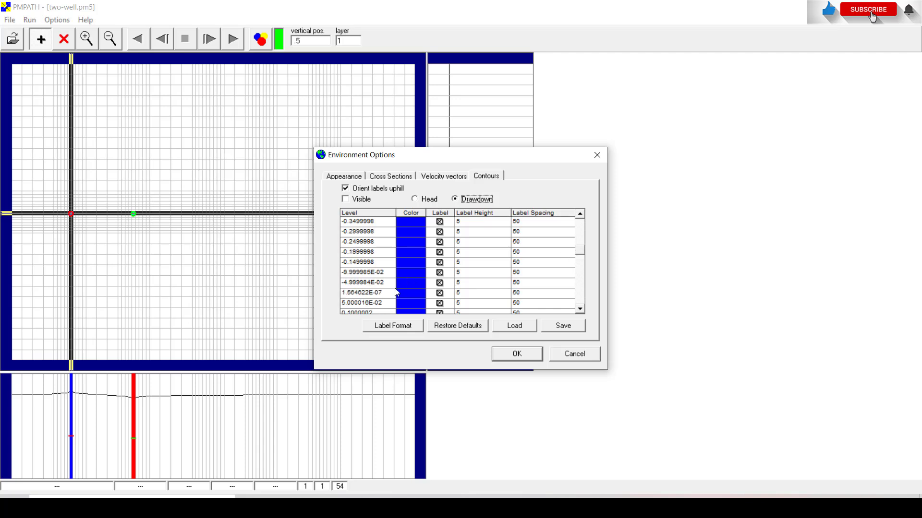
click(362, 292)
double_click(362, 292)
text(0)
click(420, 293)
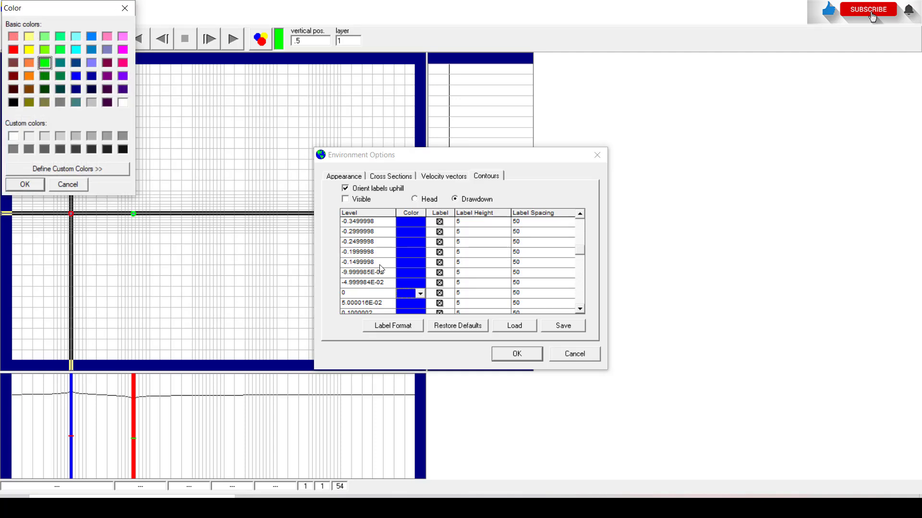
click(14, 51)
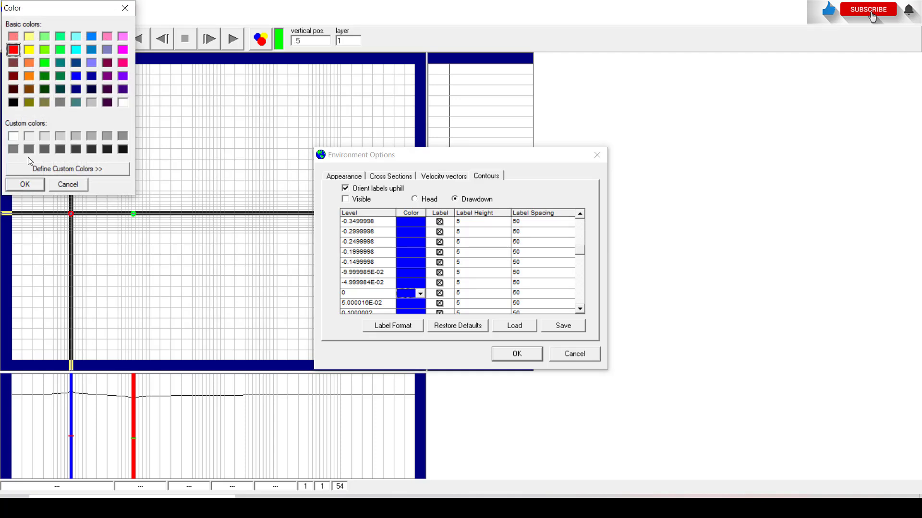
click(24, 182)
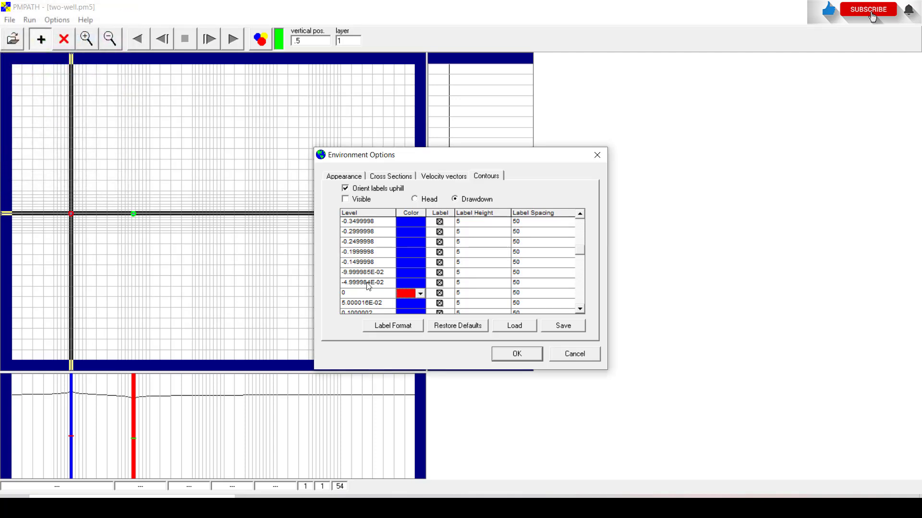
Step: Accept the fixed contour label format with 2 decimal digits and apply the contour settings
click(387, 325)
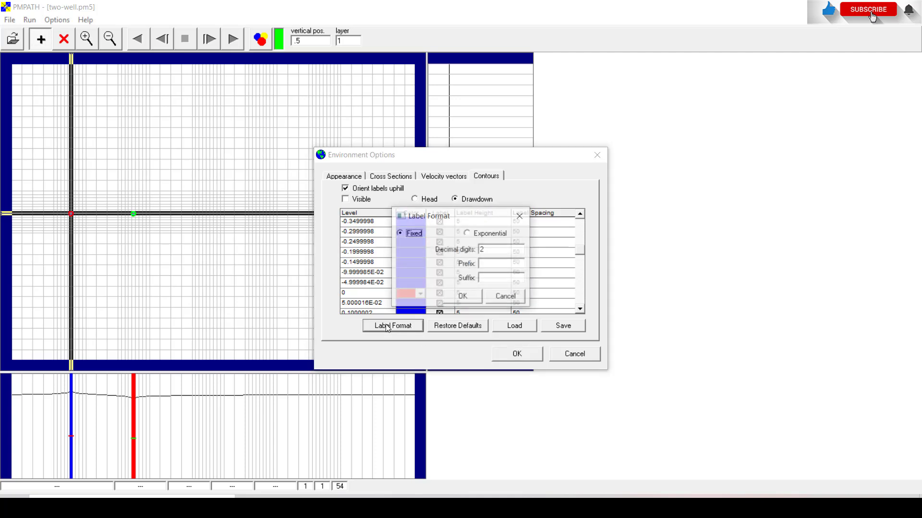
click(460, 298)
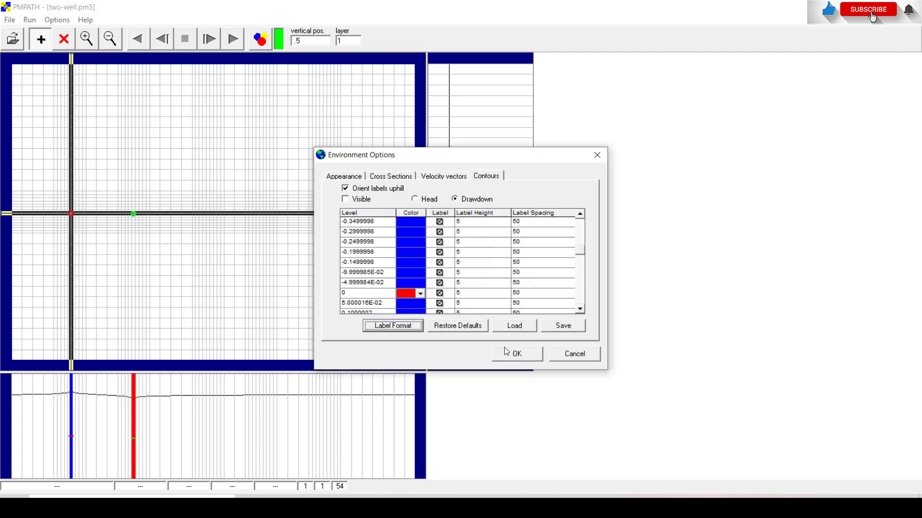
click(515, 355)
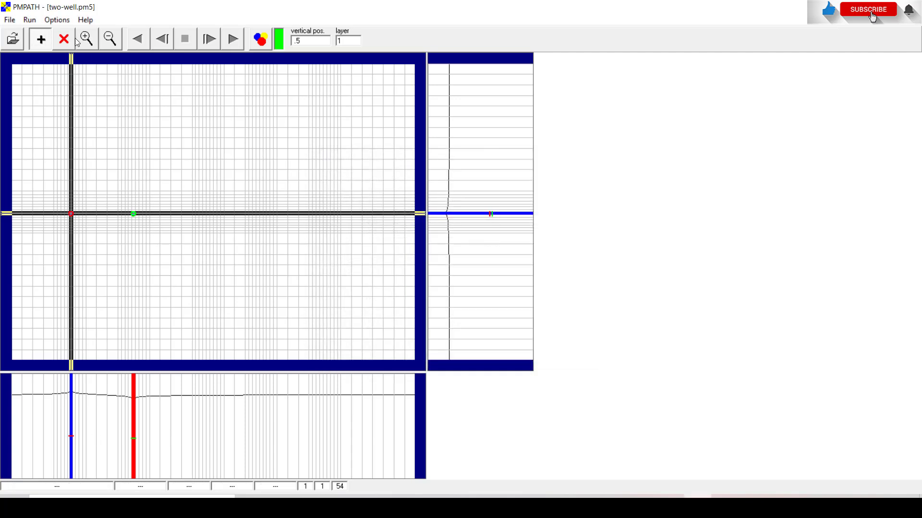
Step: Make the drawdown contours visible in the environment options and apply the setting
click(63, 23)
click(68, 32)
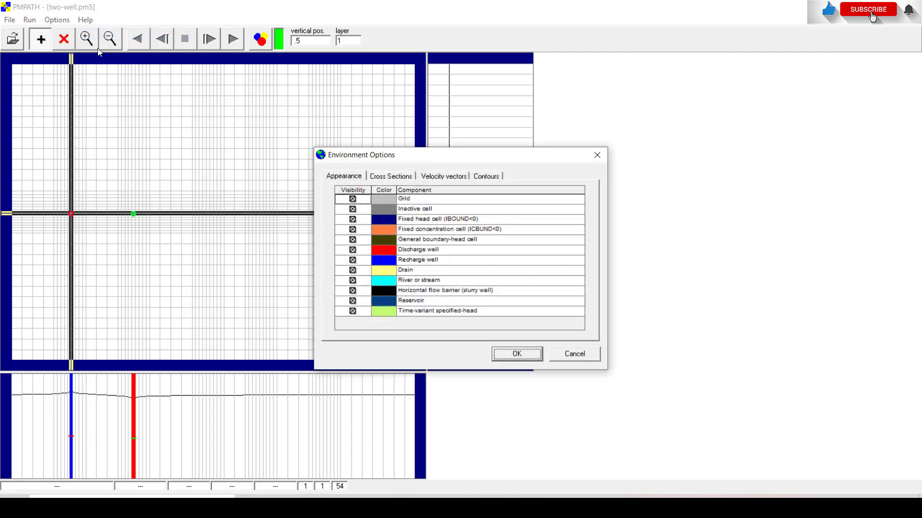
click(491, 176)
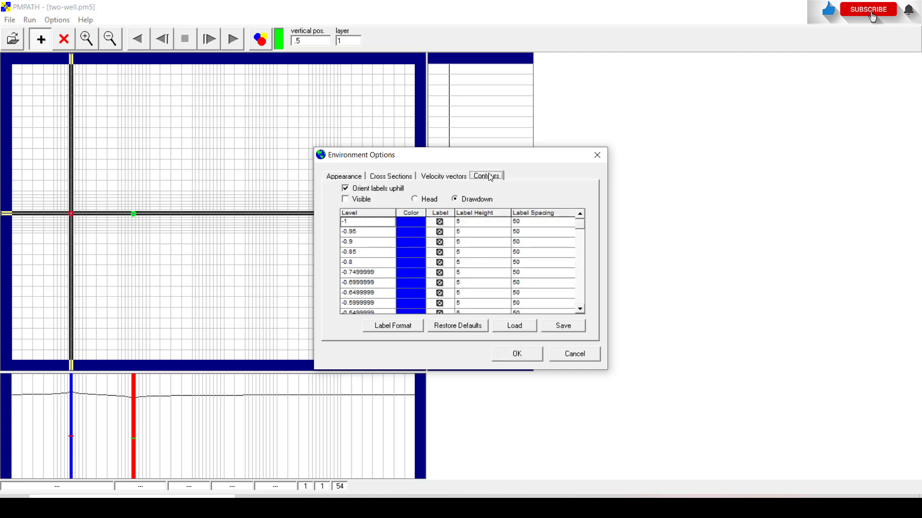
click(346, 200)
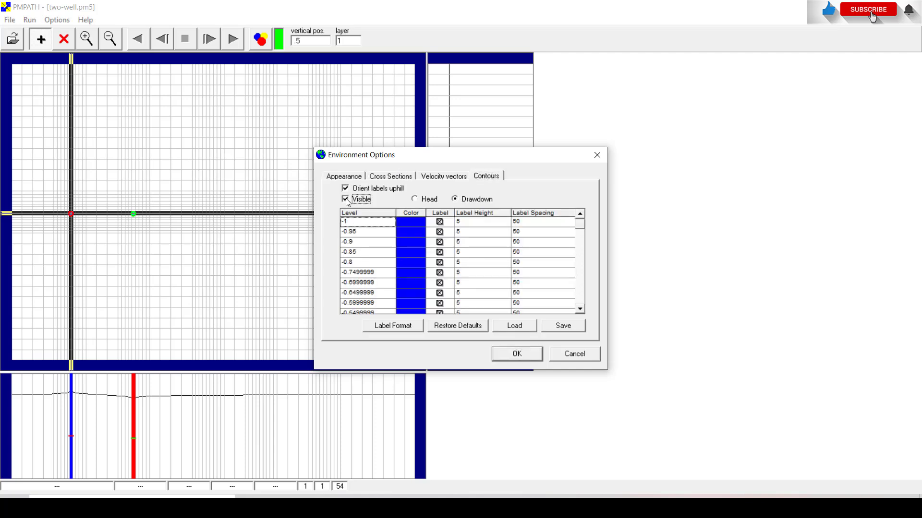
click(517, 355)
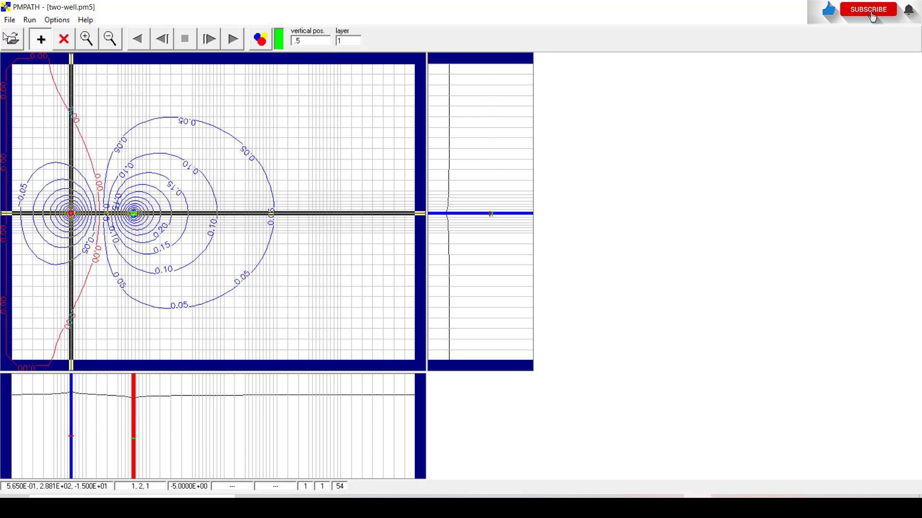
Step: Save the plot in DXF format as d:\modflow 1\two-well.dxf, including the lower and right cross-sections
click(9, 21)
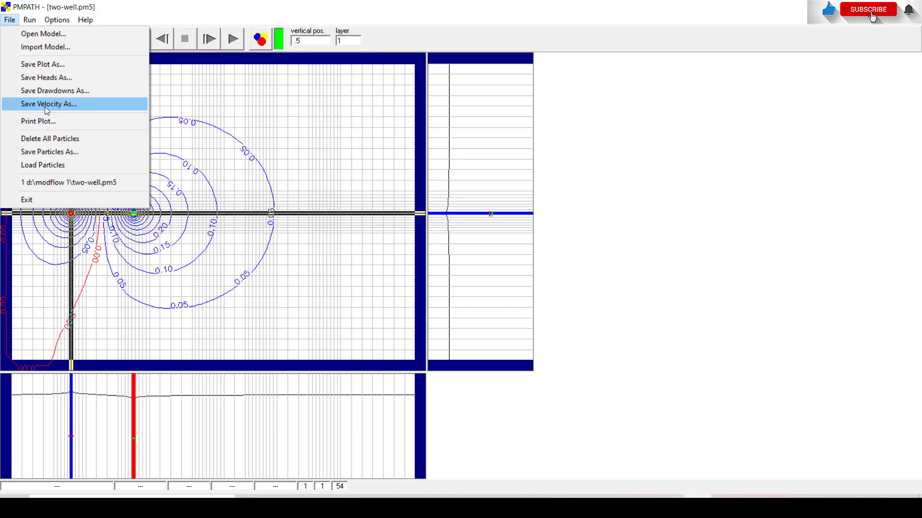
click(43, 64)
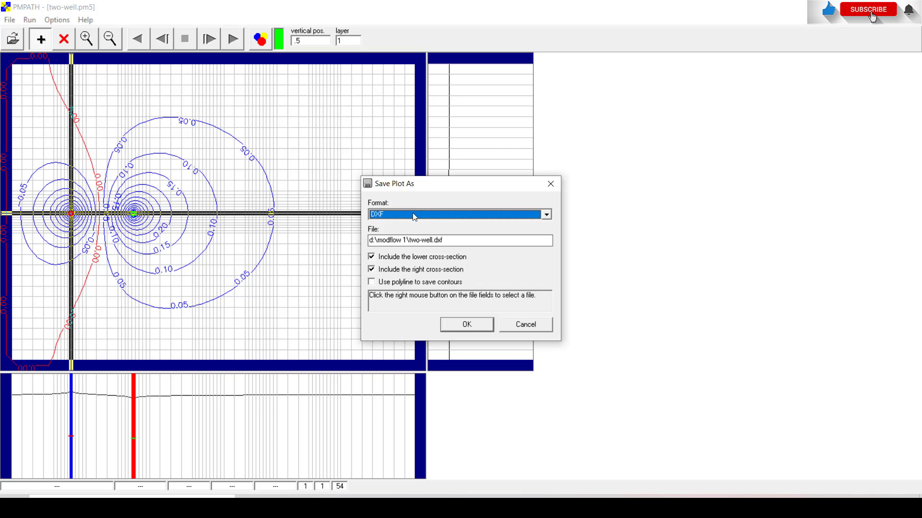
click(467, 330)
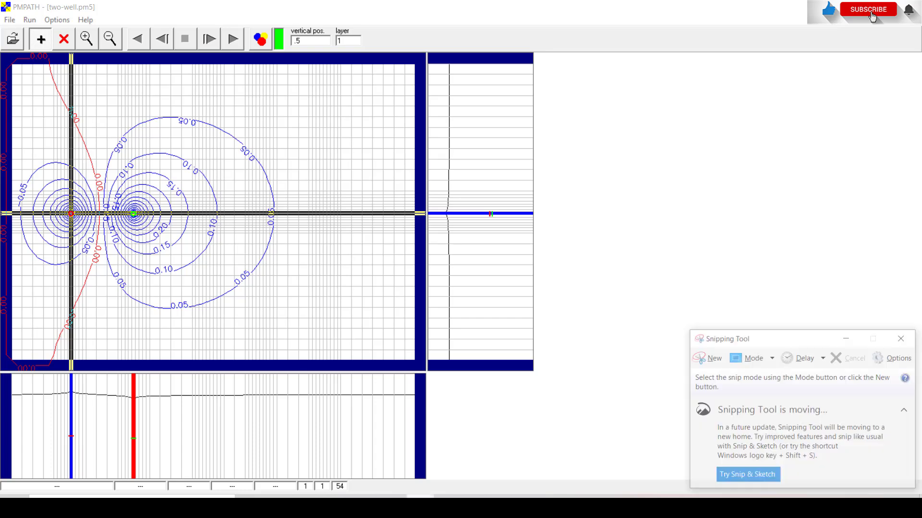
Step: Capture the contour plan and its cross sections with Snipping Tool, and close the snip without saving
click(716, 359)
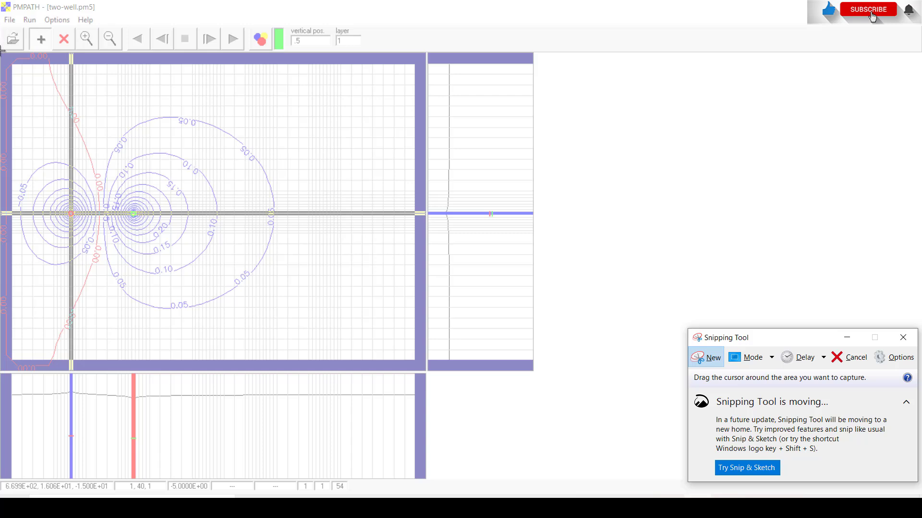
drag(1, 50, 599, 475)
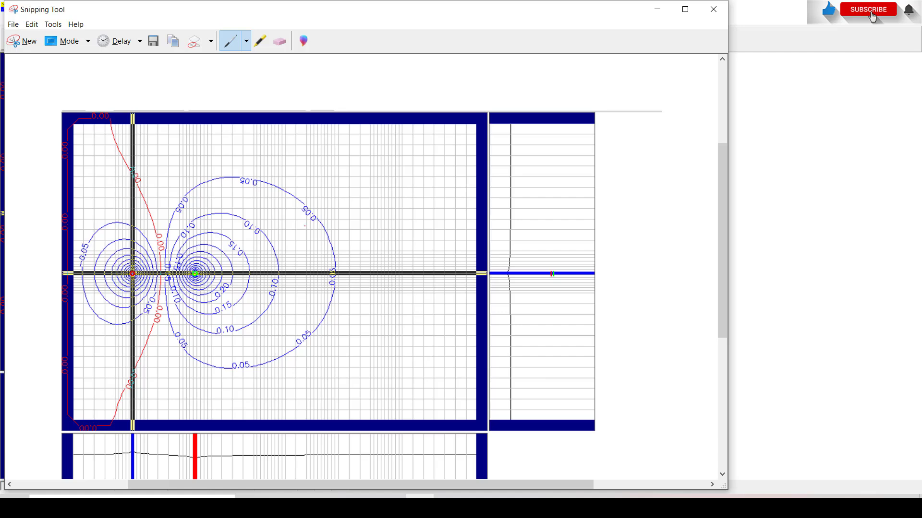
click(713, 9)
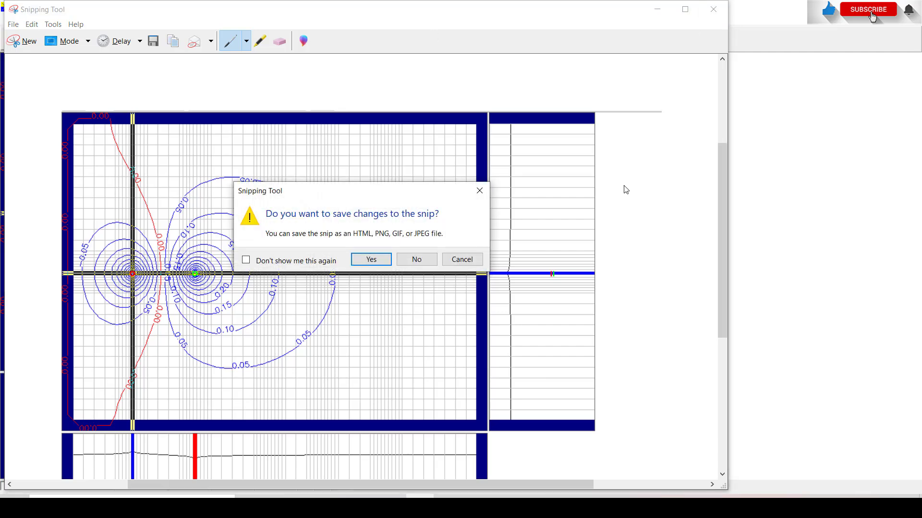
click(428, 266)
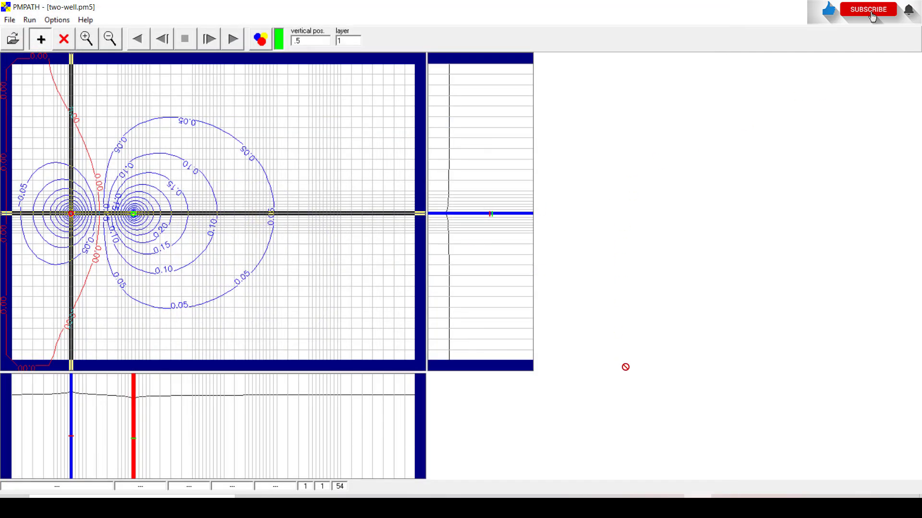
Step: Switch to Processing Modflow and open the MODFLOW Well package for editing
click(642, 506)
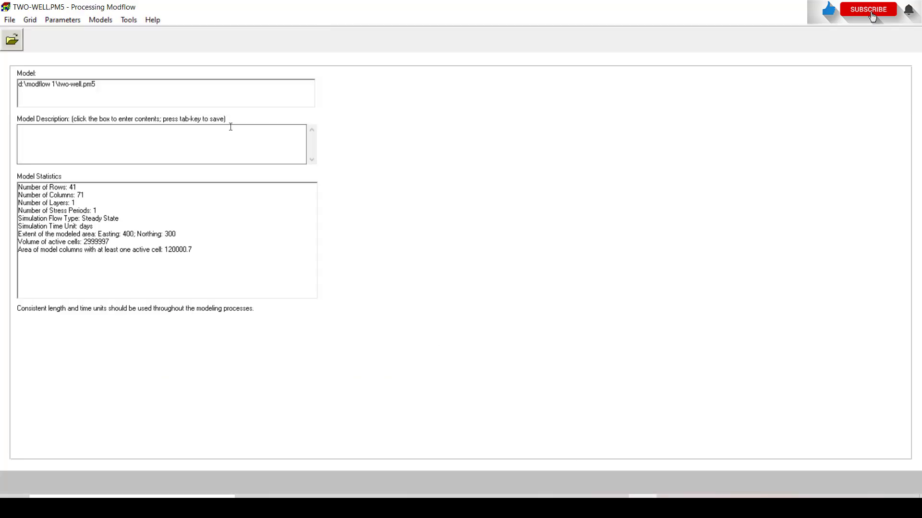
click(697, 501)
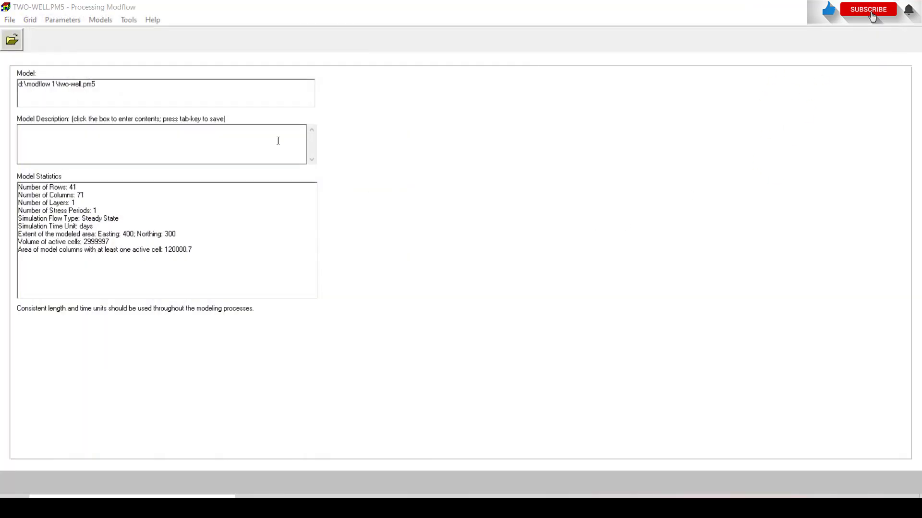
click(105, 19)
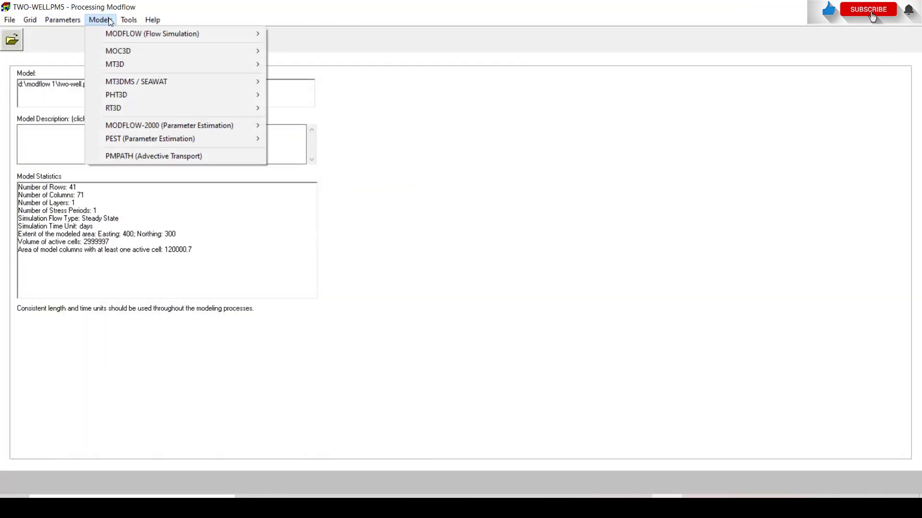
mouse_move(126, 20)
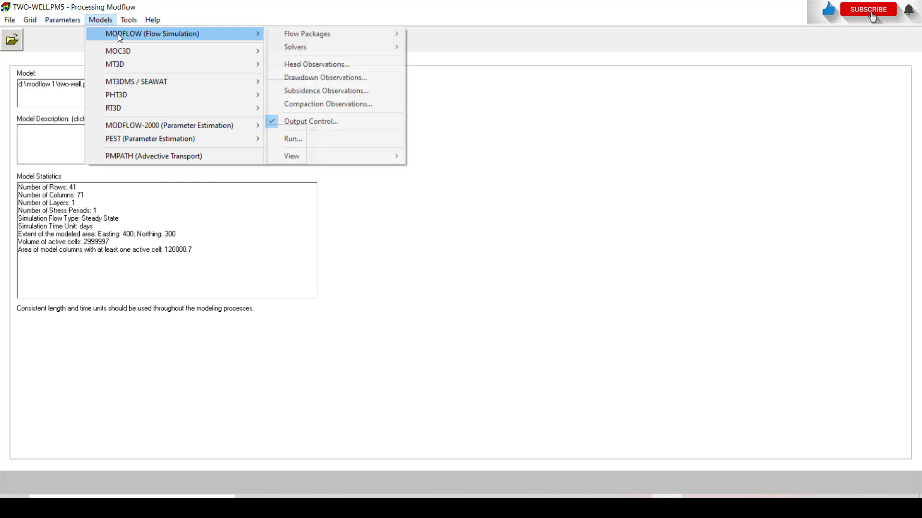
click(258, 34)
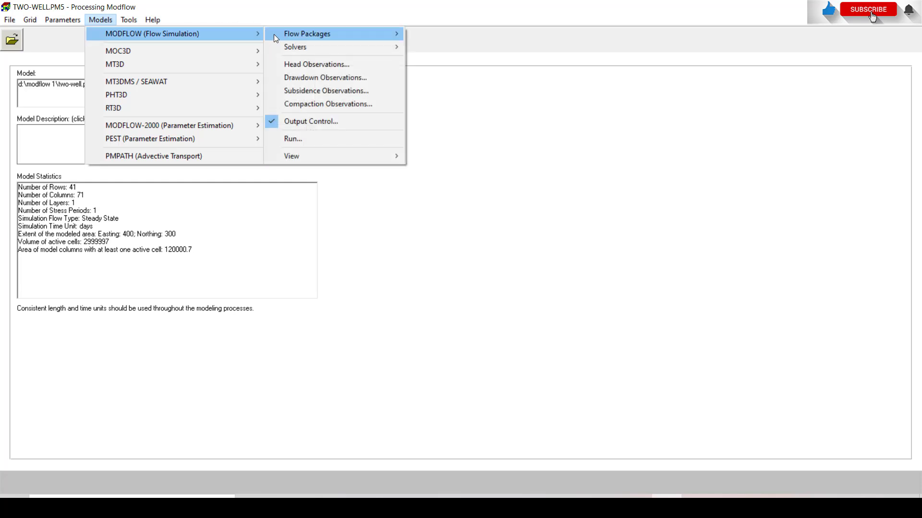
click(287, 35)
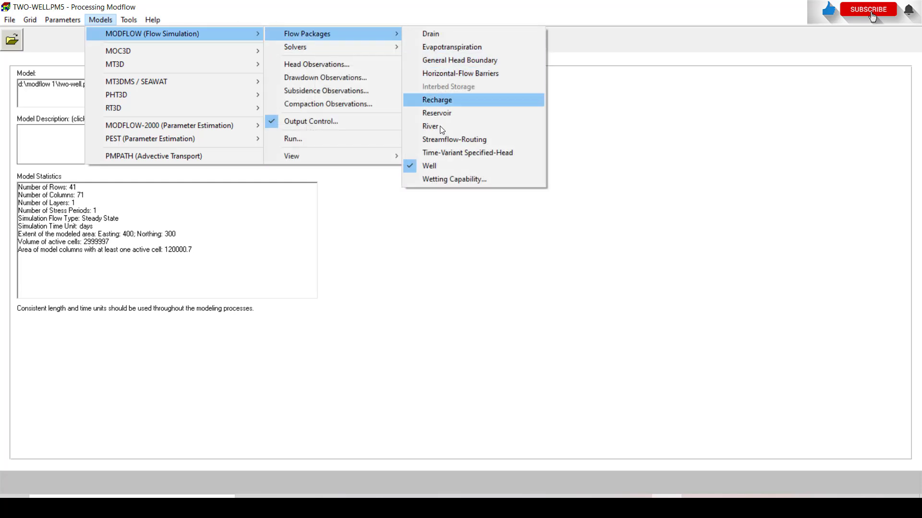
click(435, 165)
click(365, 232)
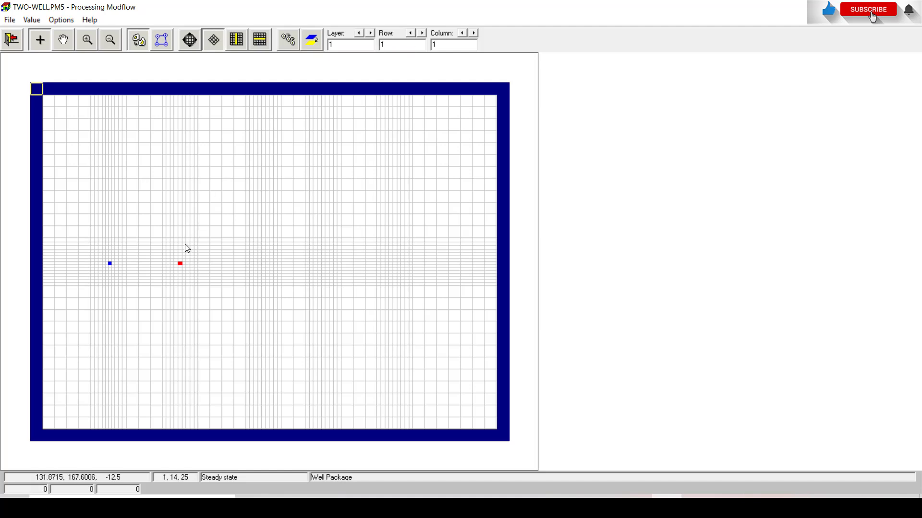
Step: Relocate the discharge well by assigning -75 to row 21, column 36 and clearing the well at row 21, column 23
click(180, 264)
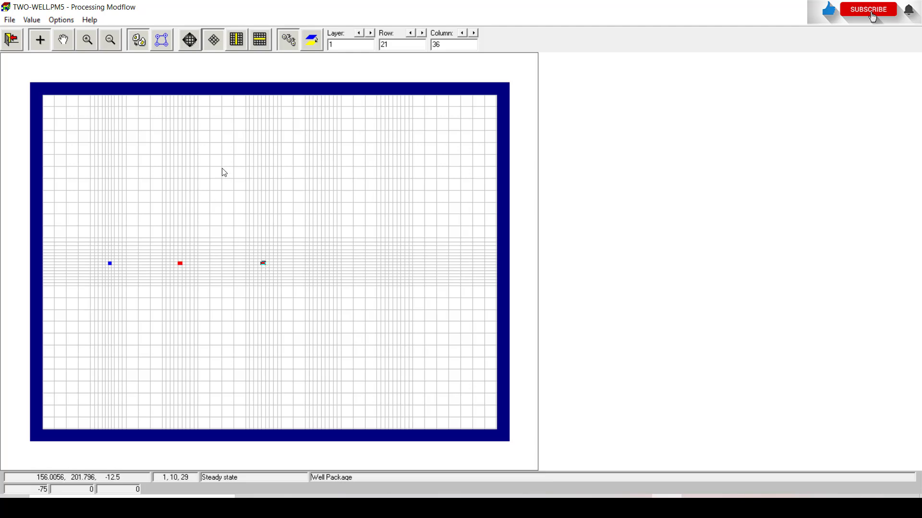
click(228, 114)
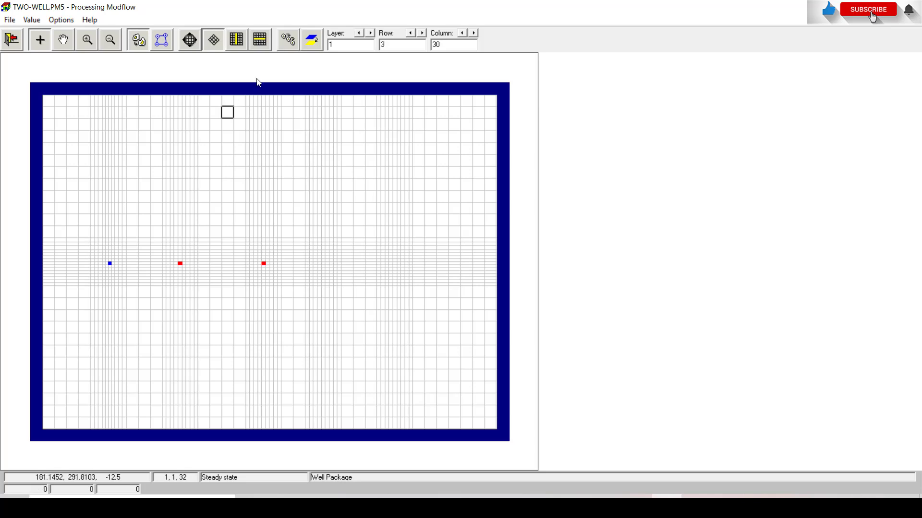
click(180, 265)
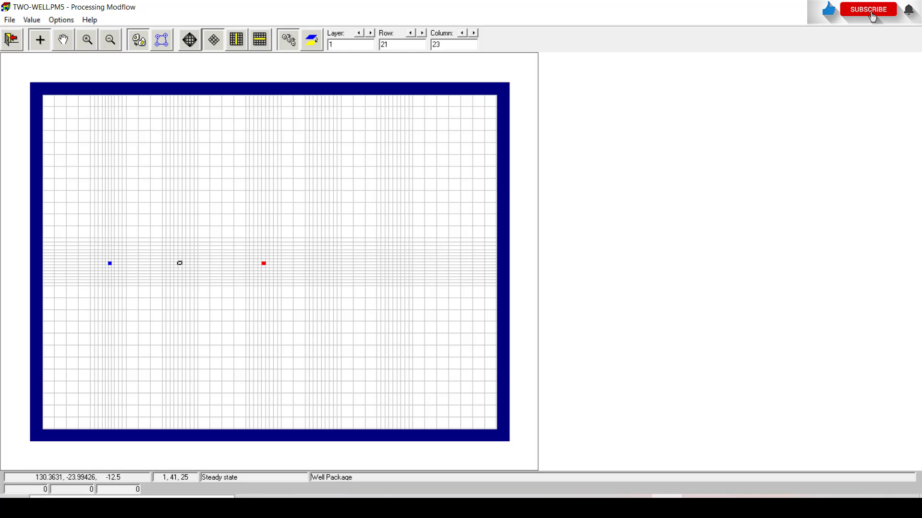
Step: Open Calculator and subtract 65 from 196 to work out the spacing between the two wells
key(super+s)
text(ca)
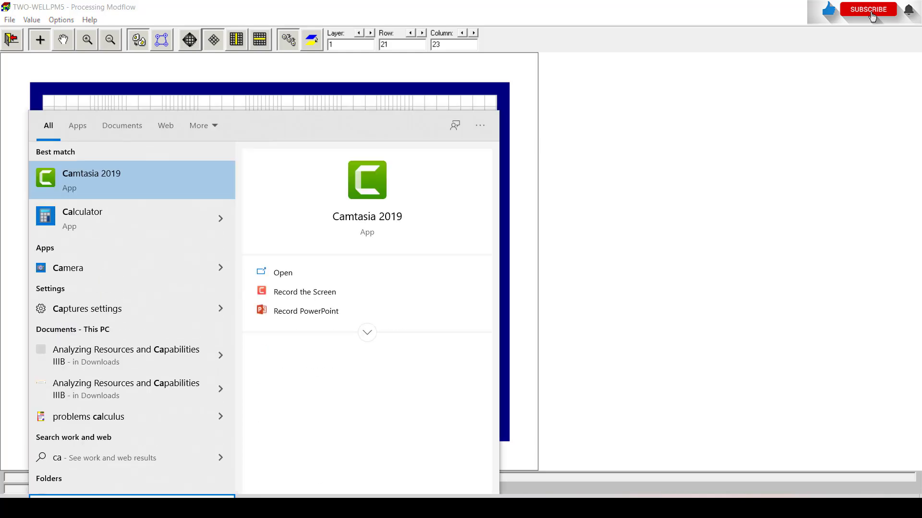
click(101, 208)
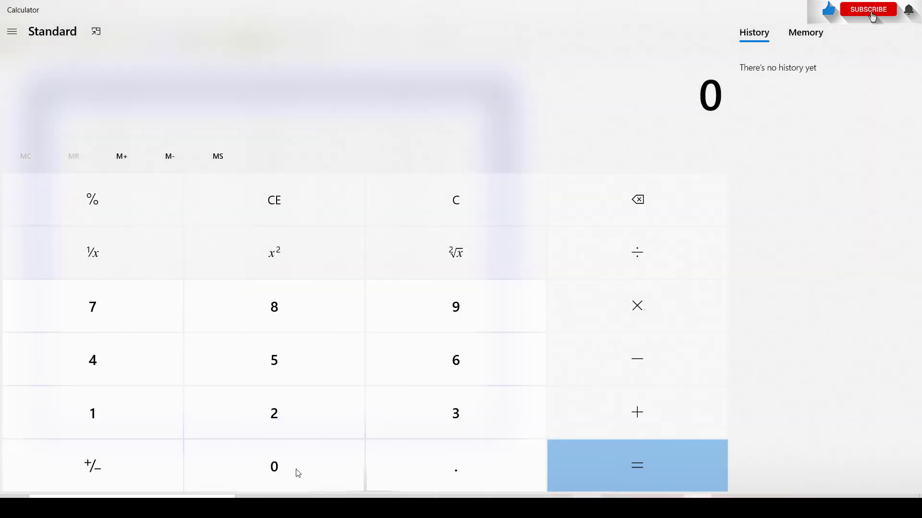
click(109, 417)
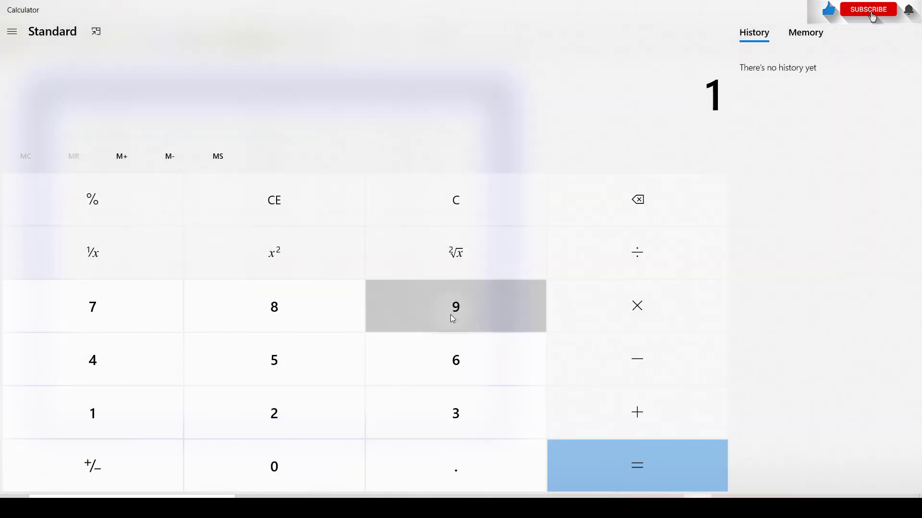
click(451, 315)
click(465, 360)
click(636, 362)
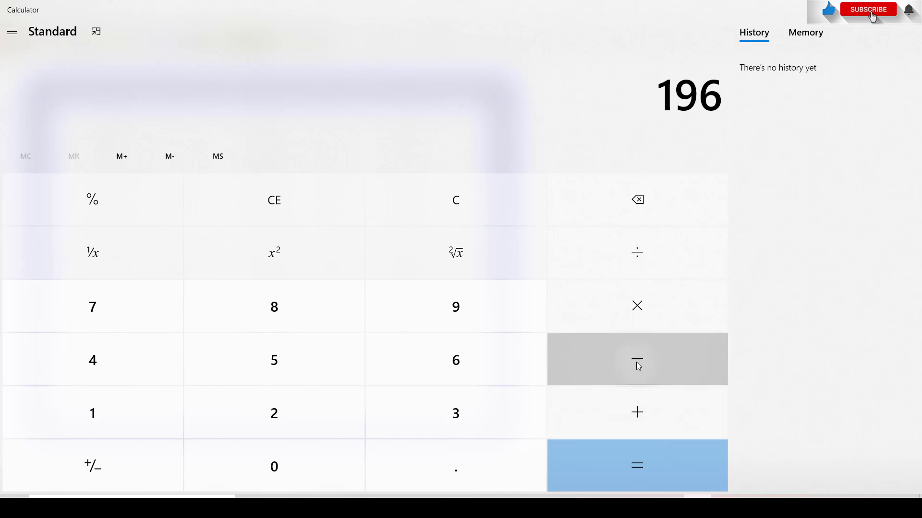
click(453, 365)
click(295, 359)
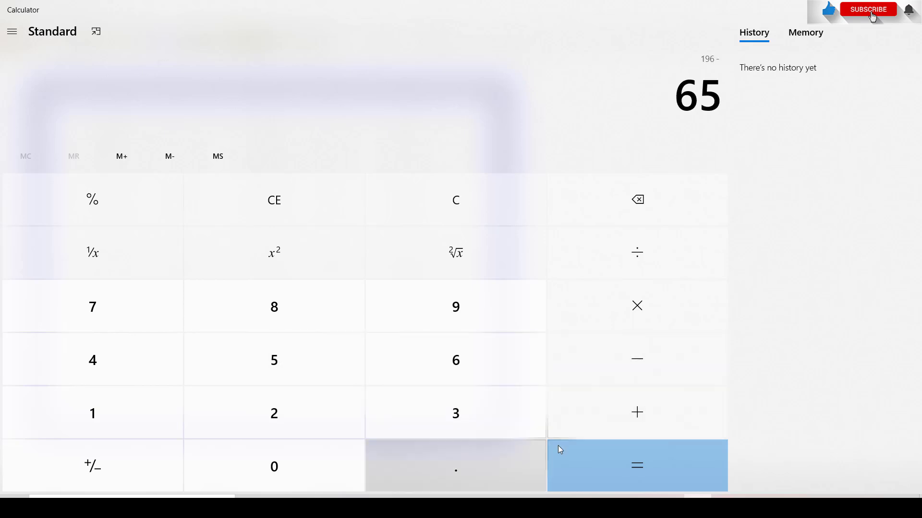
click(596, 455)
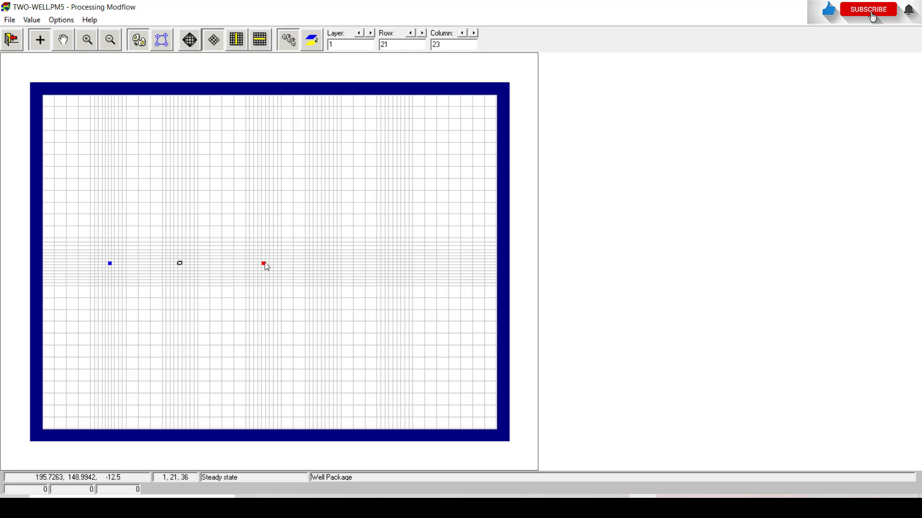
Step: Leave the well editor with the changes saved, and rerun the MODFLOW flow simulation
click(14, 42)
click(410, 290)
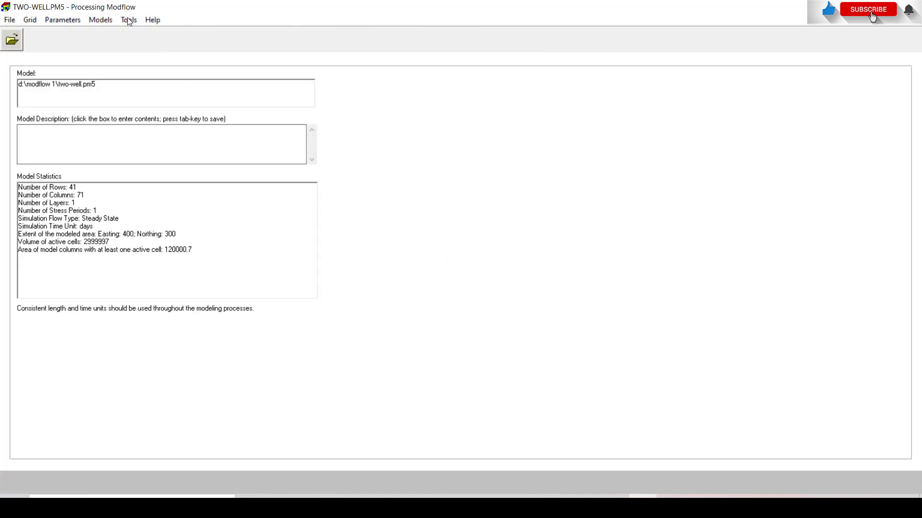
click(105, 20)
mouse_move(168, 34)
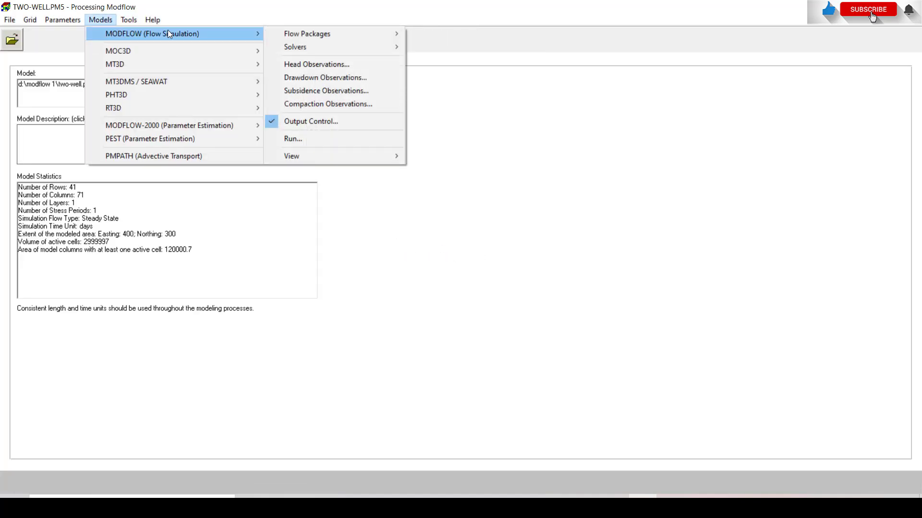
click(307, 138)
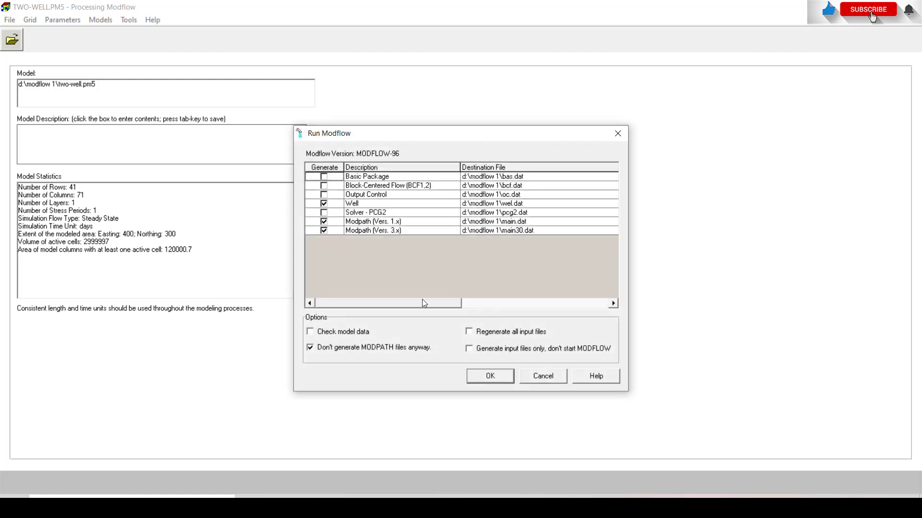
click(490, 375)
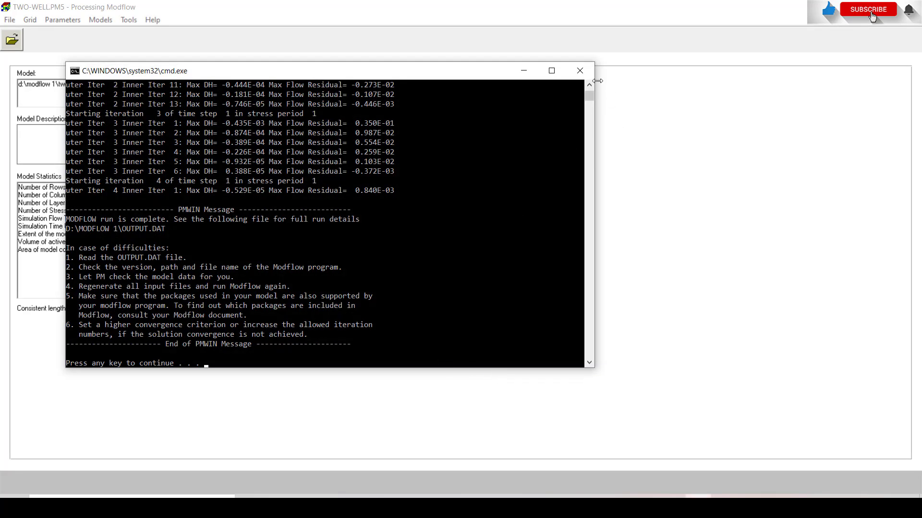
click(583, 71)
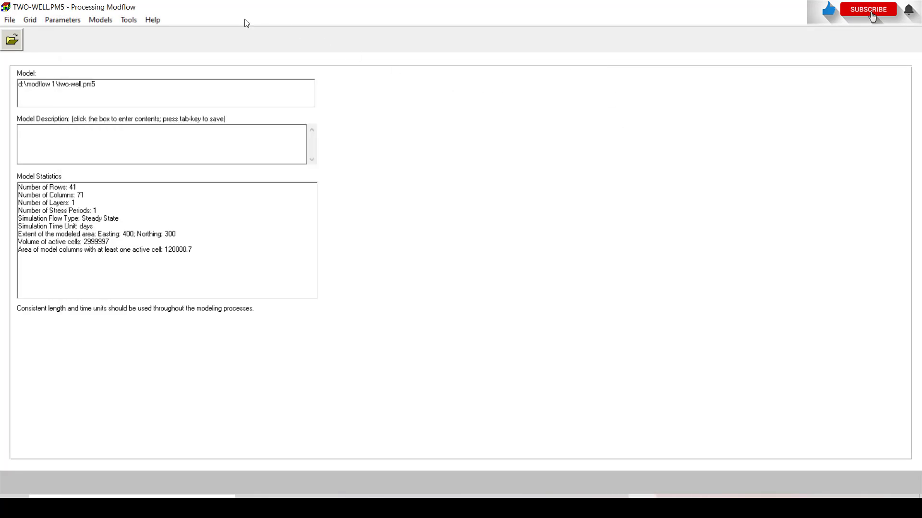
Step: Open the model in PMPATH for advective transport and hide the cross-section views in the environment options
click(105, 24)
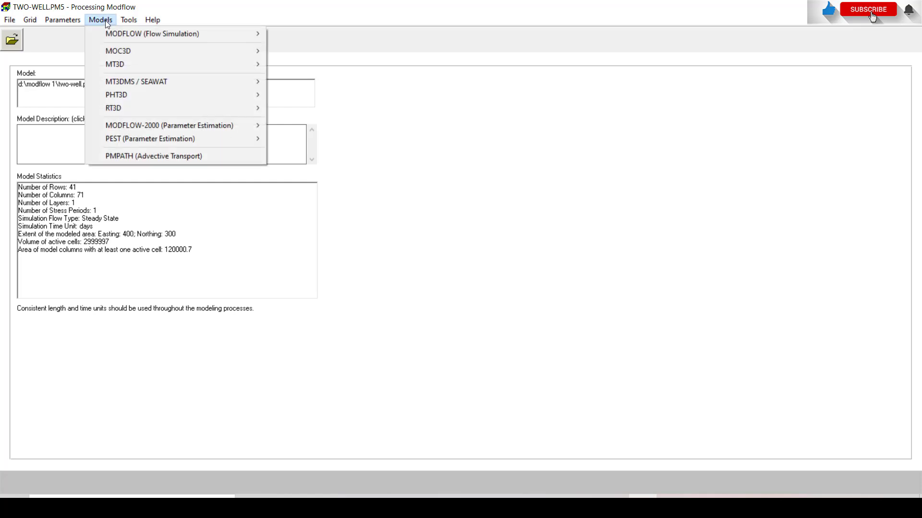
click(122, 154)
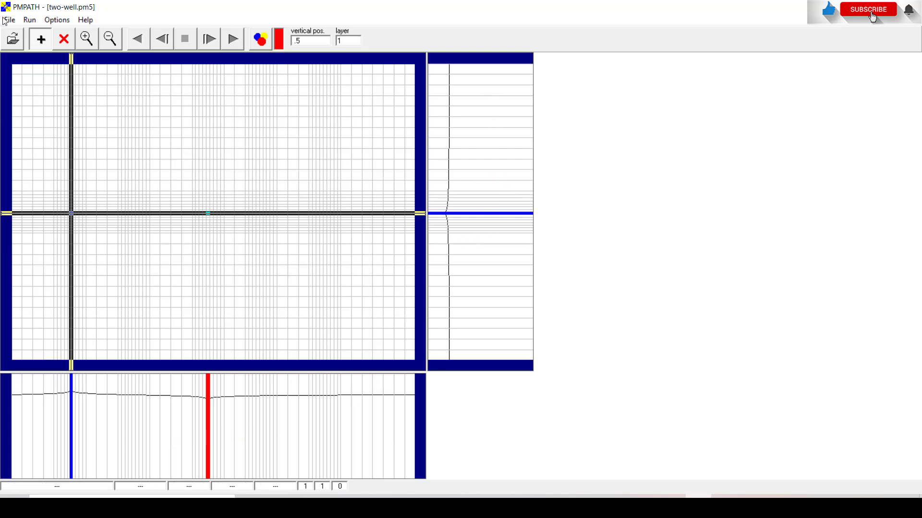
click(50, 18)
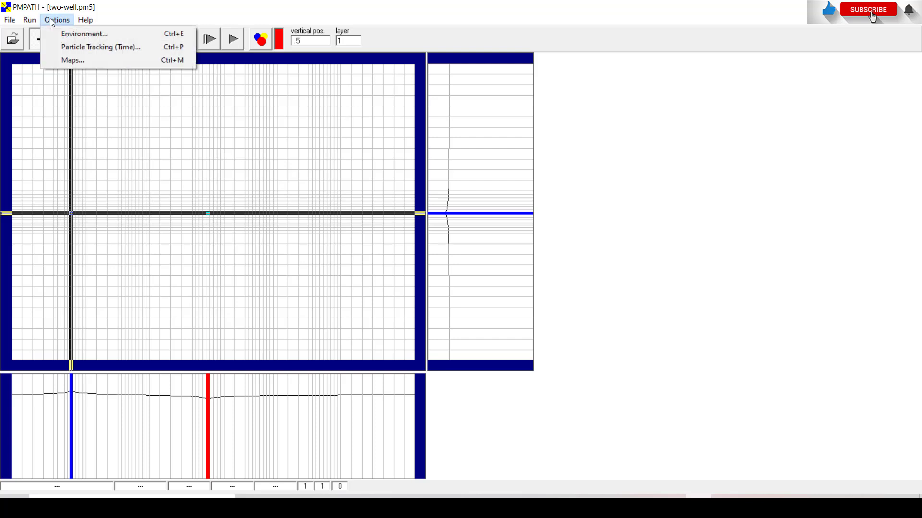
click(71, 34)
click(398, 177)
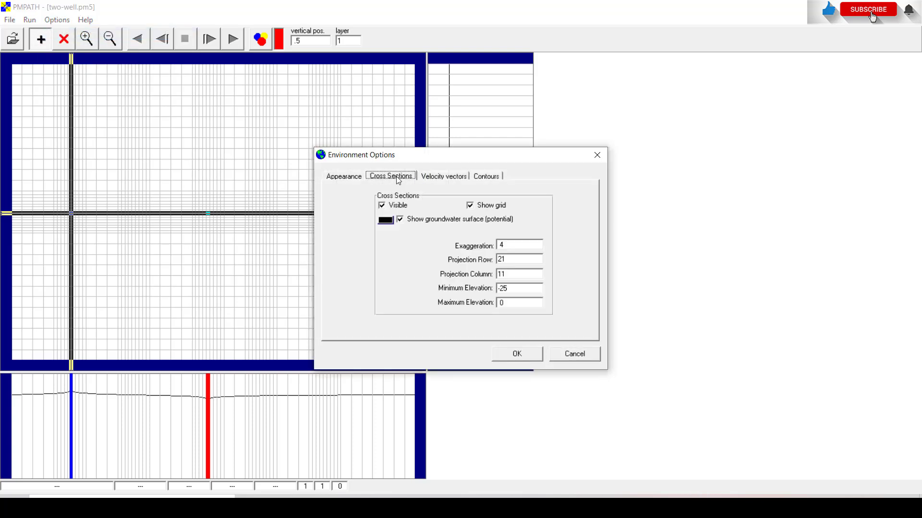
click(385, 206)
click(517, 354)
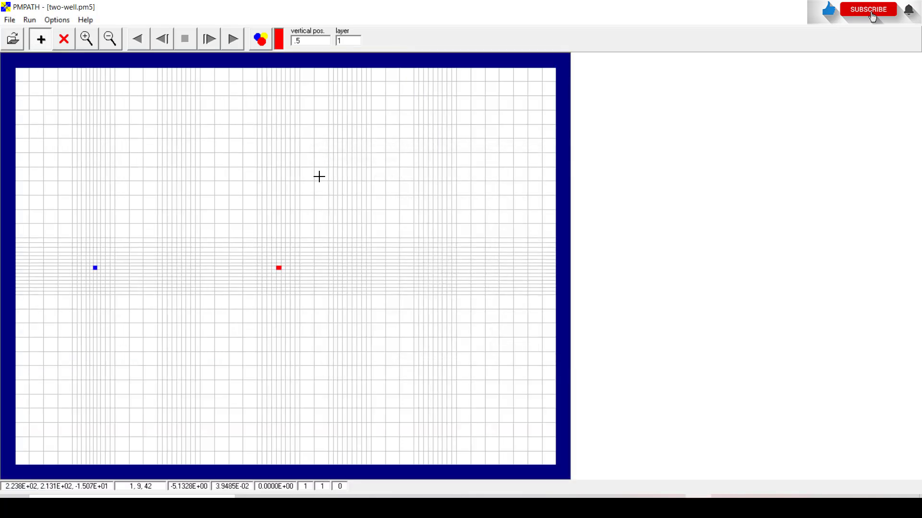
Step: Zoom in on the two wells and place 27 particles on a circle with R=2 and NK=1 around the injection well
click(86, 39)
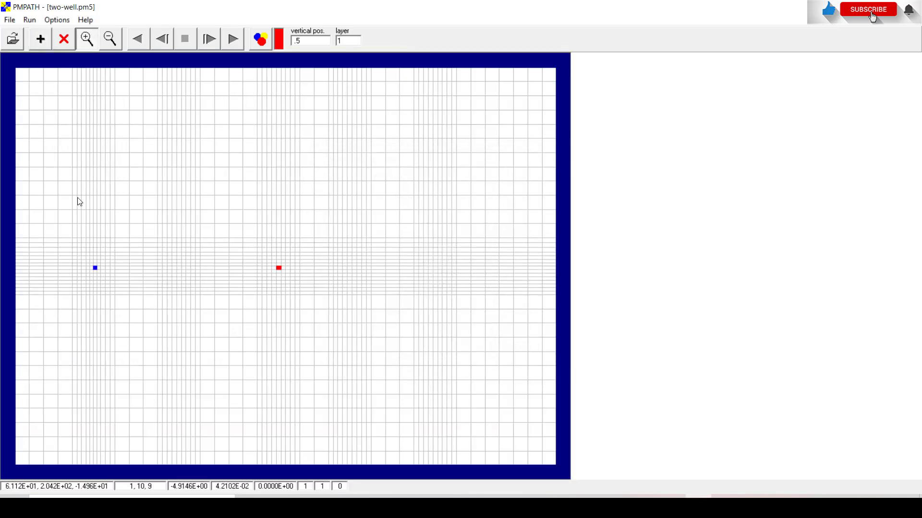
drag(65, 214, 330, 346)
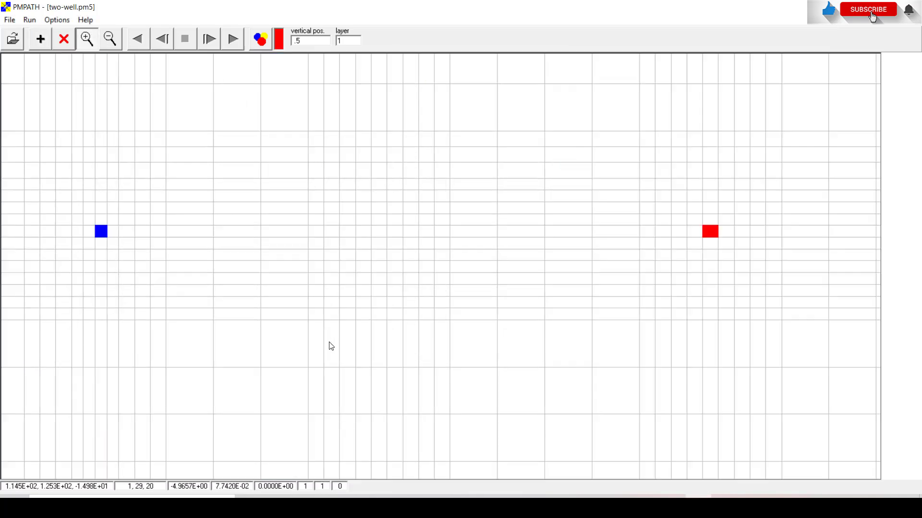
click(46, 39)
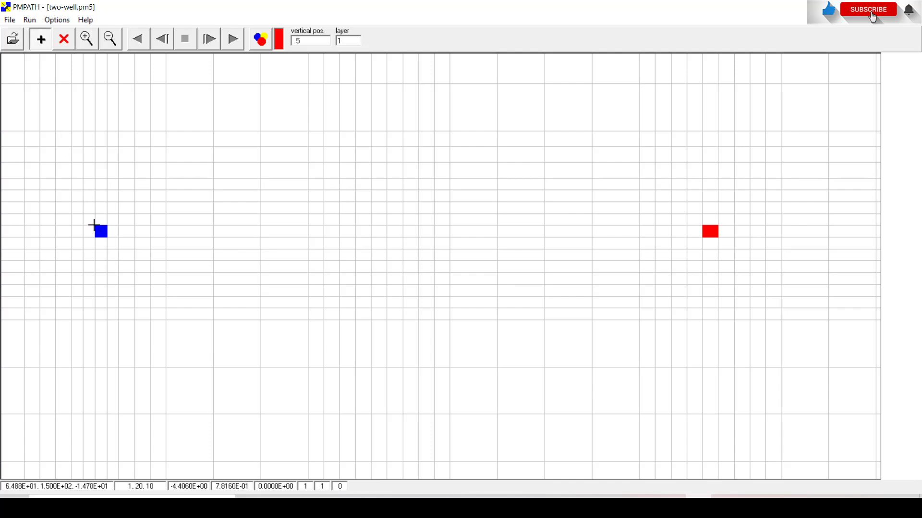
click(107, 239)
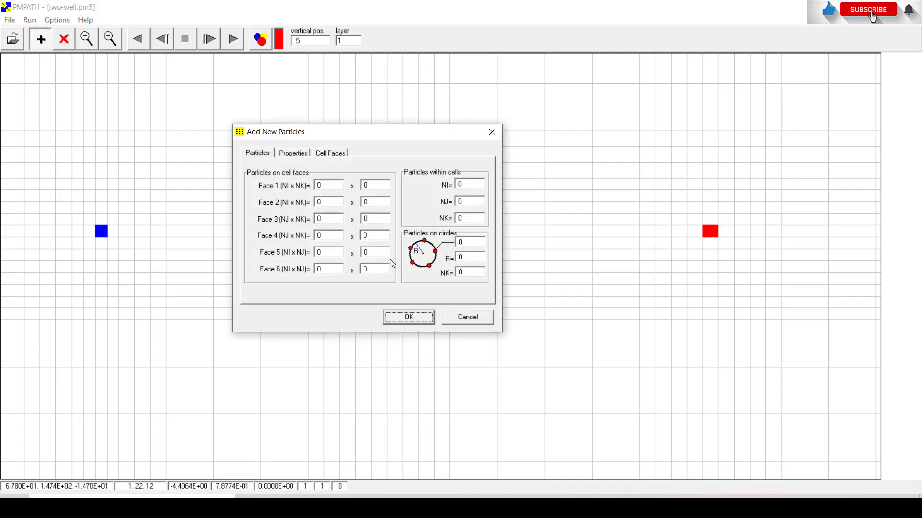
double_click(462, 241)
click(409, 317)
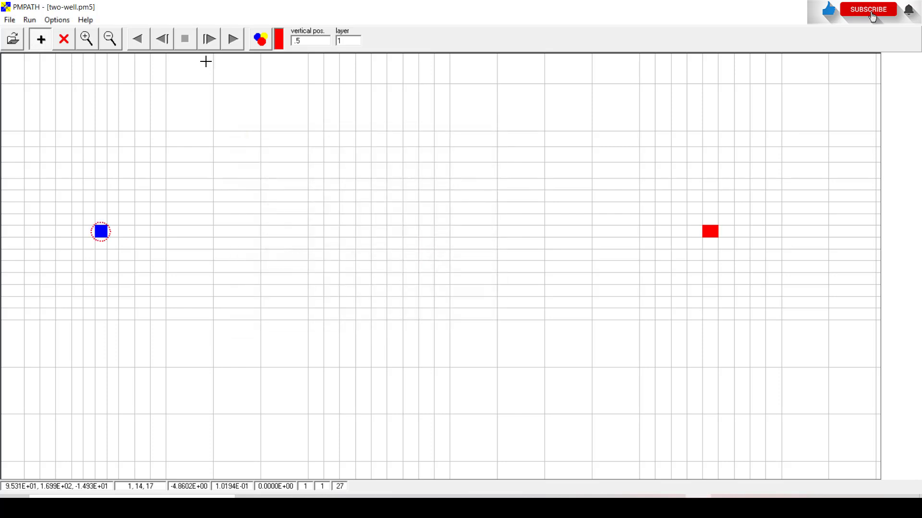
Step: Switch the new-particle color to green and place 27 particles on a circle with R=2 and NK=1 around the discharge well
click(260, 40)
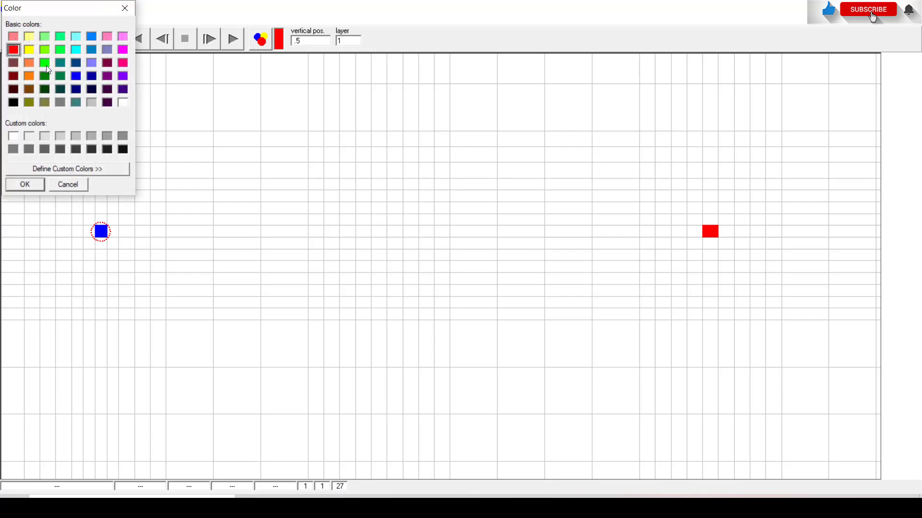
click(46, 65)
click(25, 185)
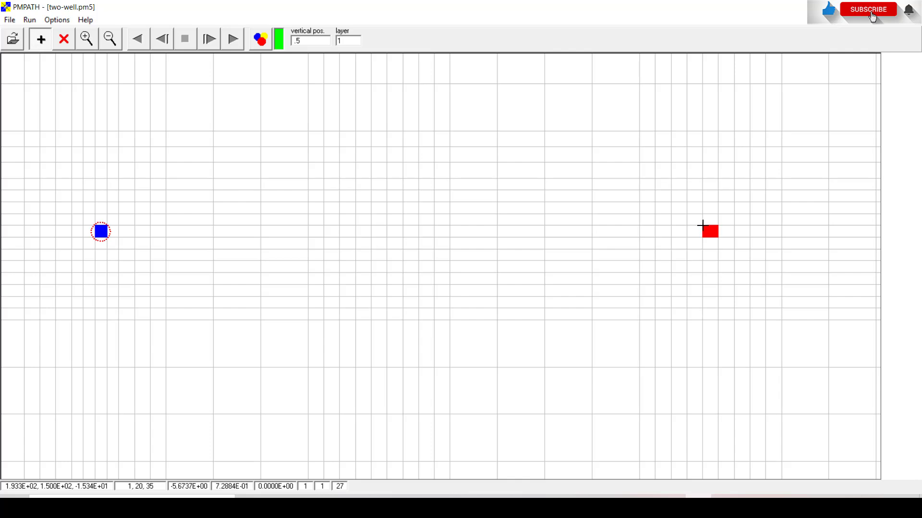
click(718, 240)
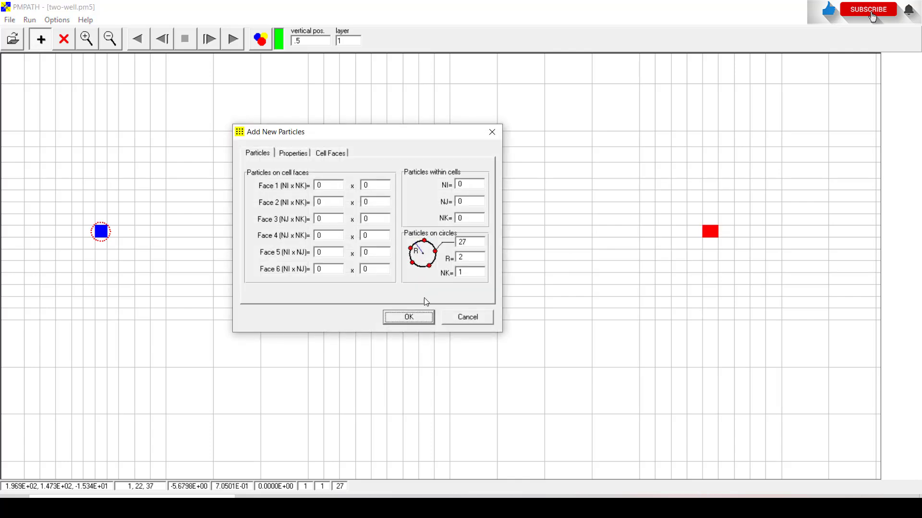
click(418, 319)
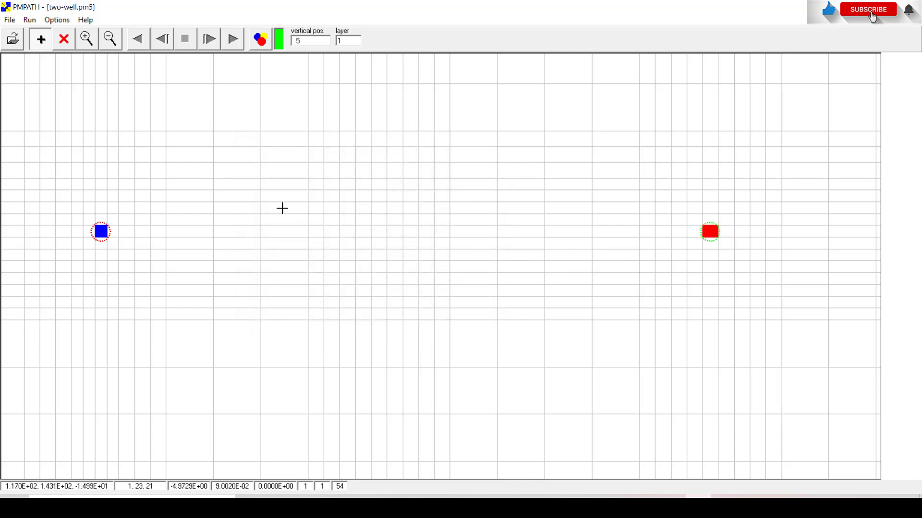
Step: Accept the particle tracking time settings, then run the particles forward by two single steps and a full forward run
click(56, 20)
click(72, 47)
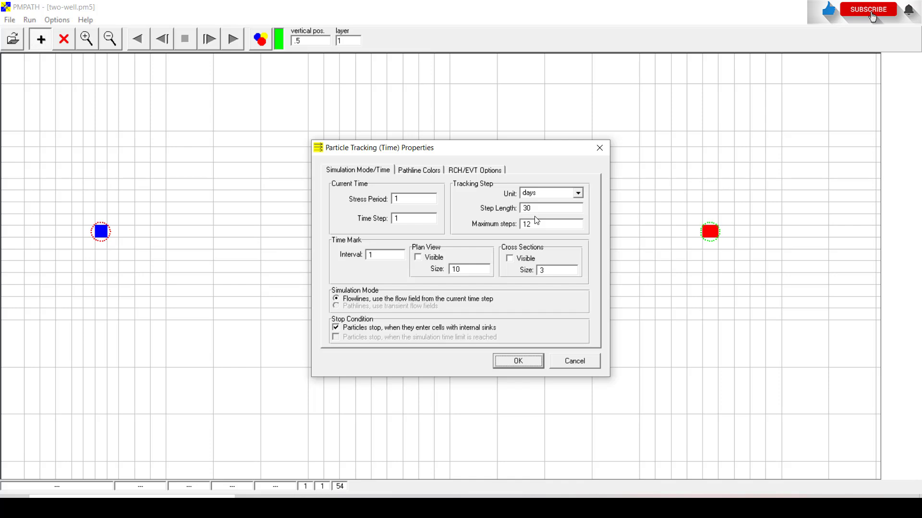
click(513, 359)
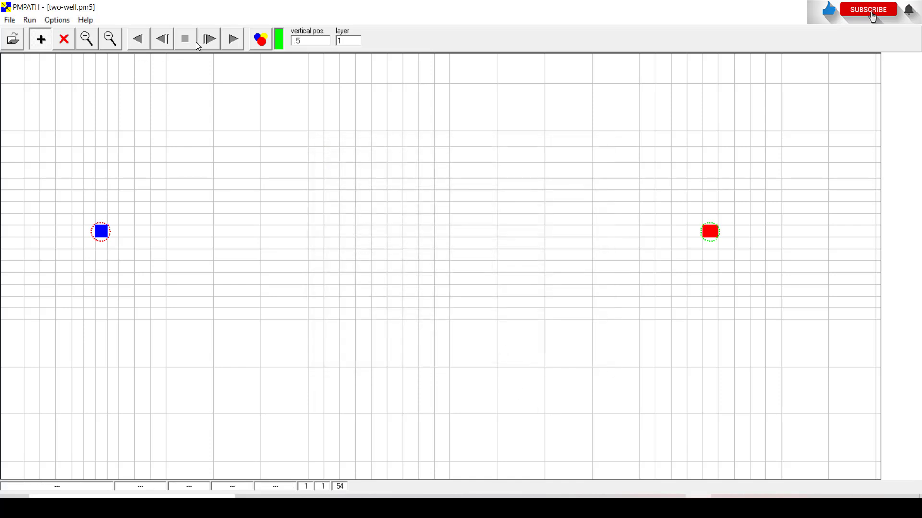
click(209, 40)
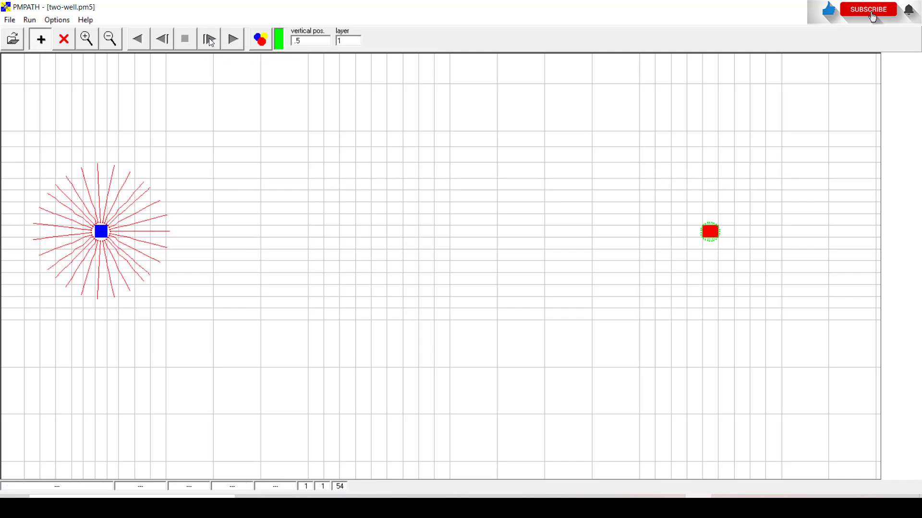
click(211, 42)
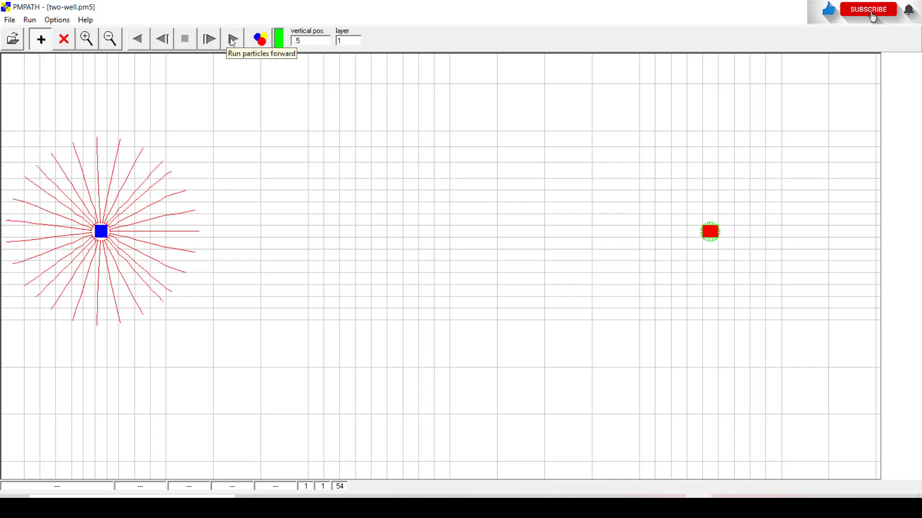
click(233, 40)
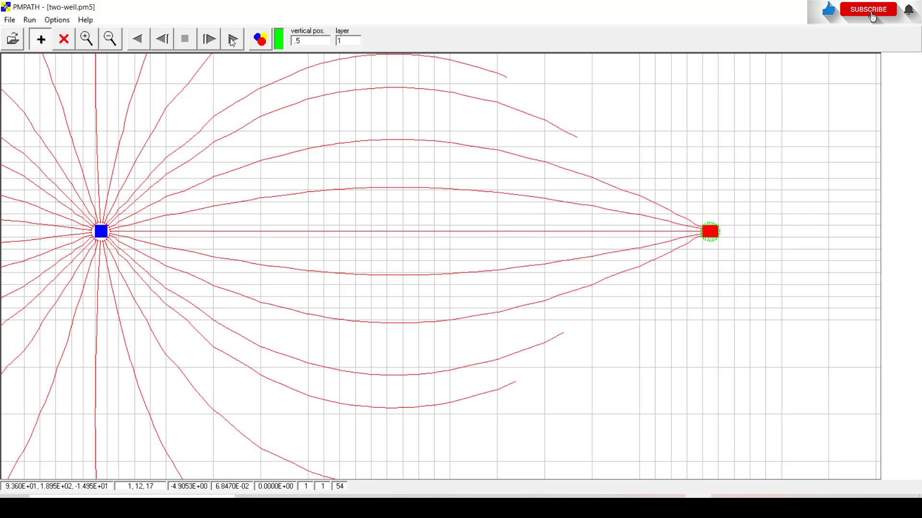
Step: Return to the full grid view and track the particles backward with two single steps and a full backward run
click(110, 39)
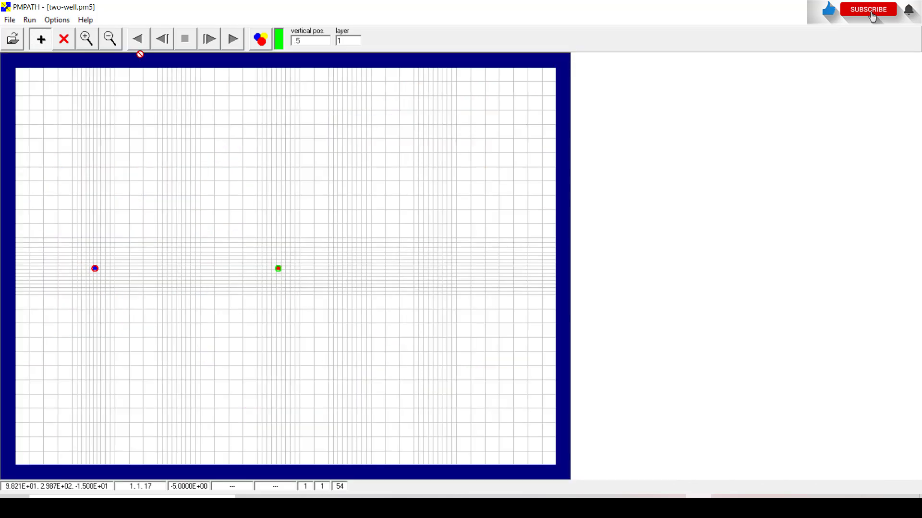
click(165, 43)
click(165, 42)
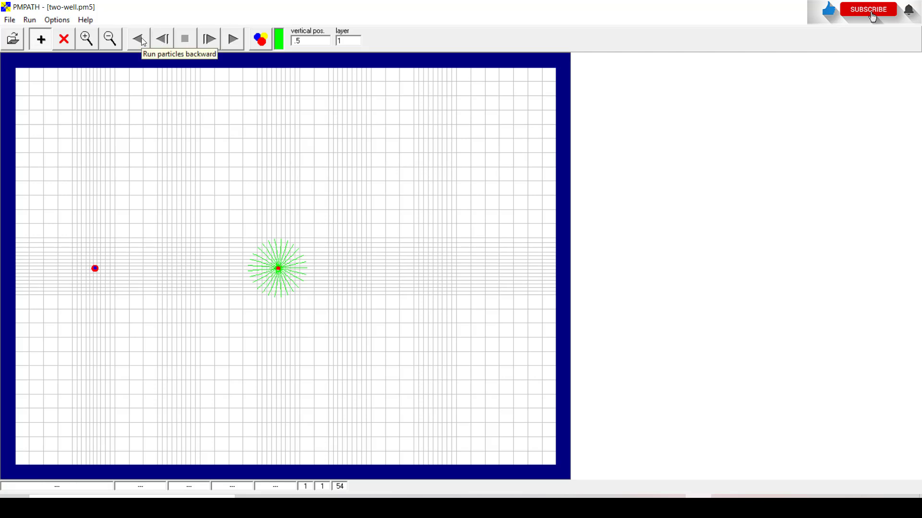
click(142, 43)
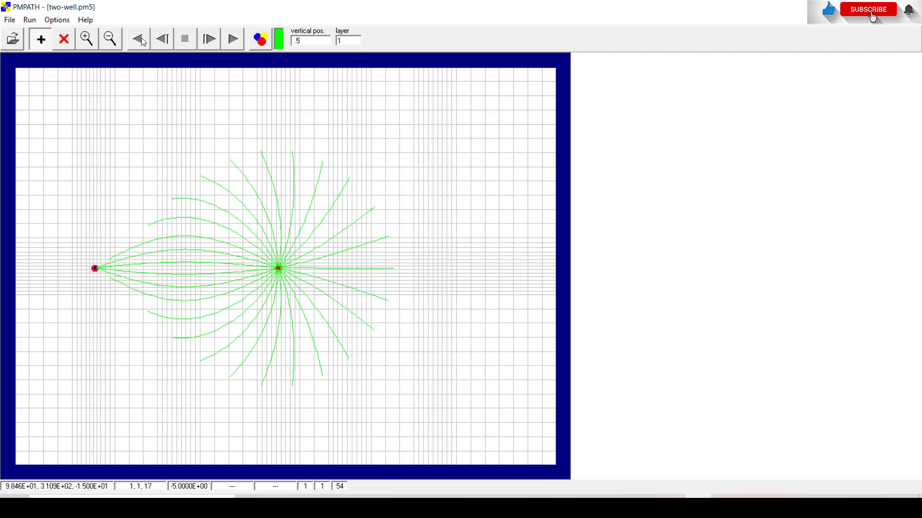
Step: Restart the particle tracking and run the particles forward with full runs, finishing with single forward steps toward the discharge well
click(29, 20)
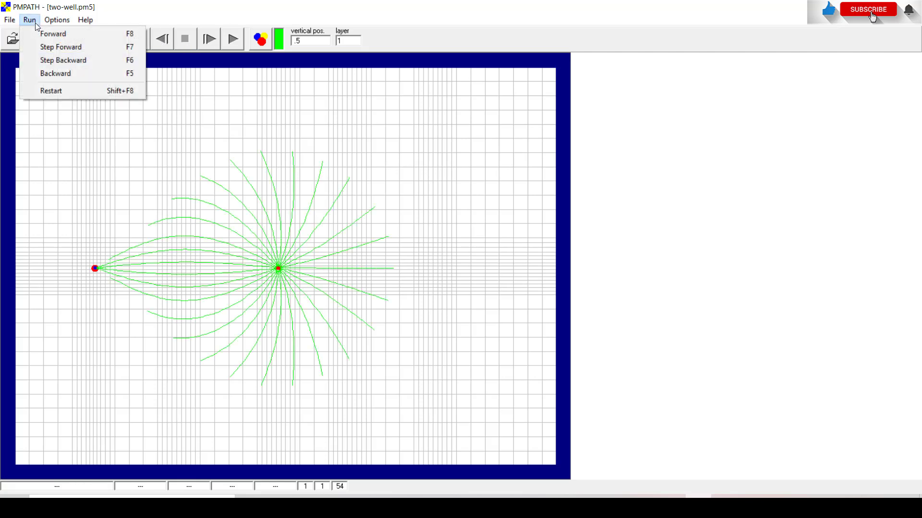
click(50, 91)
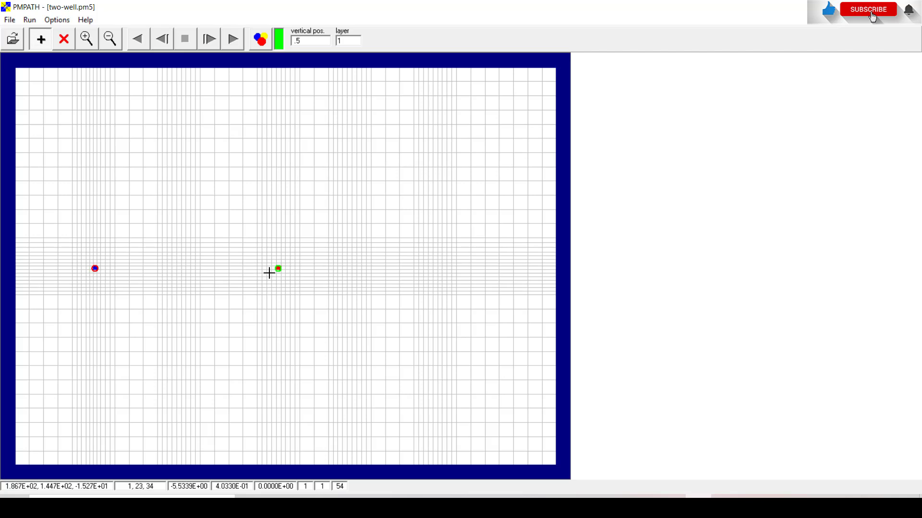
click(232, 41)
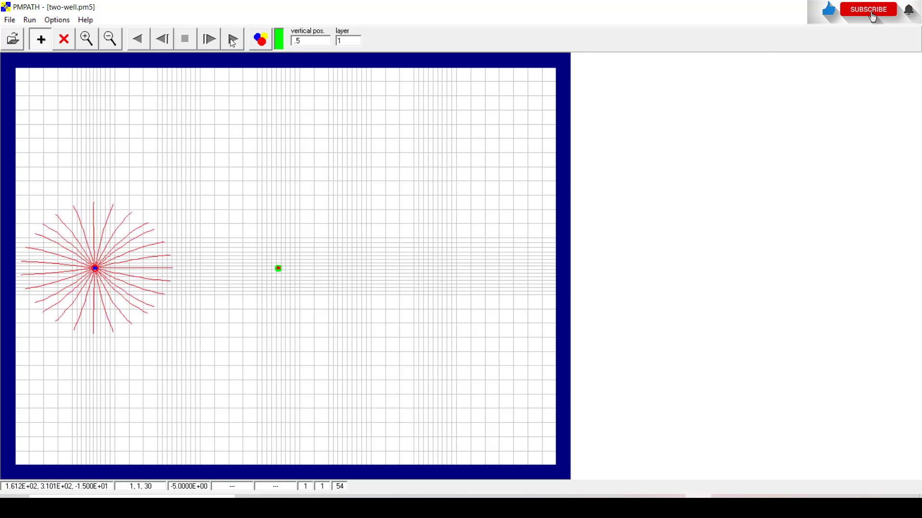
click(232, 41)
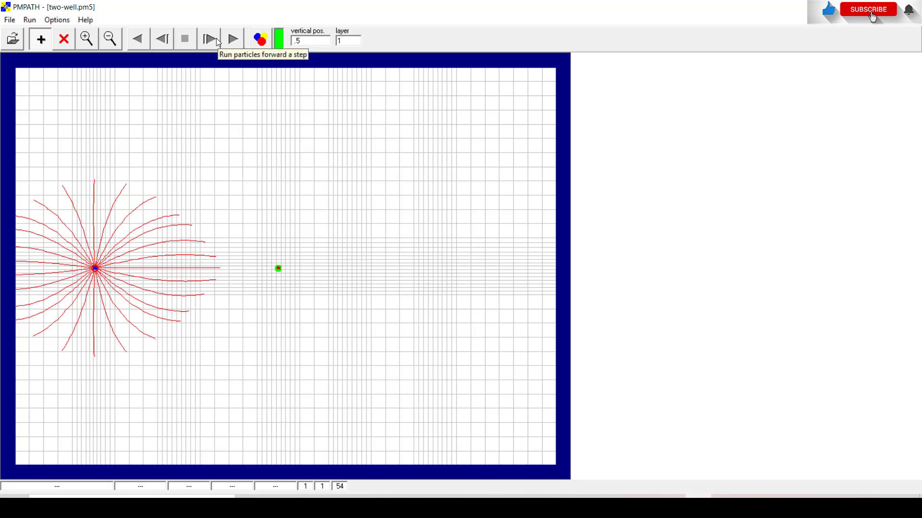
click(216, 45)
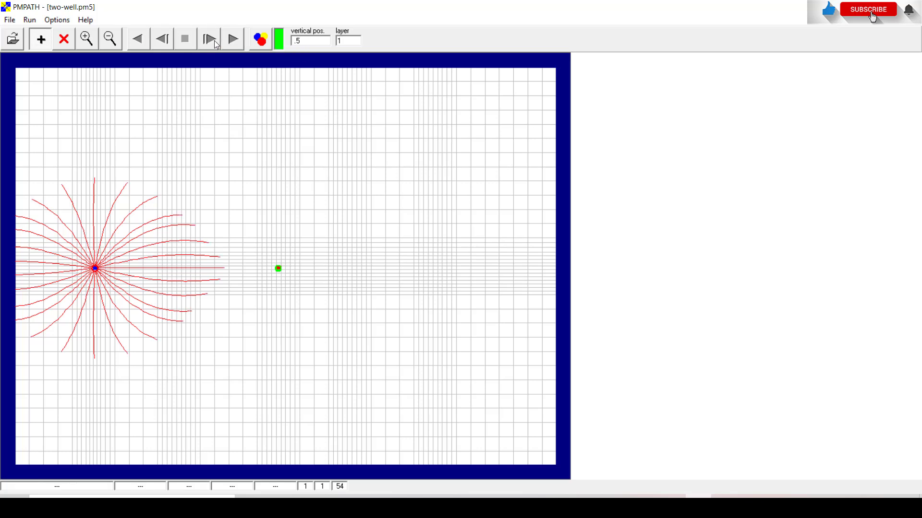
click(217, 45)
click(216, 45)
click(217, 46)
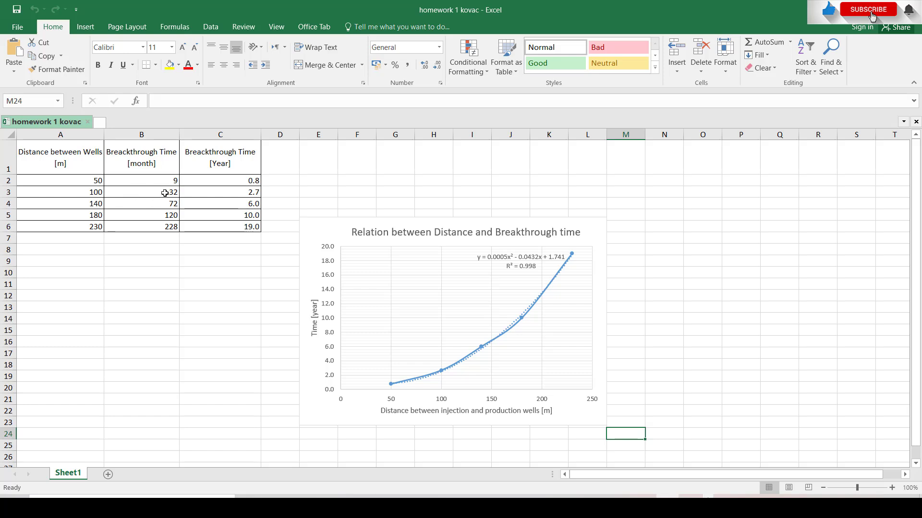
Step: Switch to the Excel workbook of breakthrough times and select the last distance value, 230 m
click(98, 223)
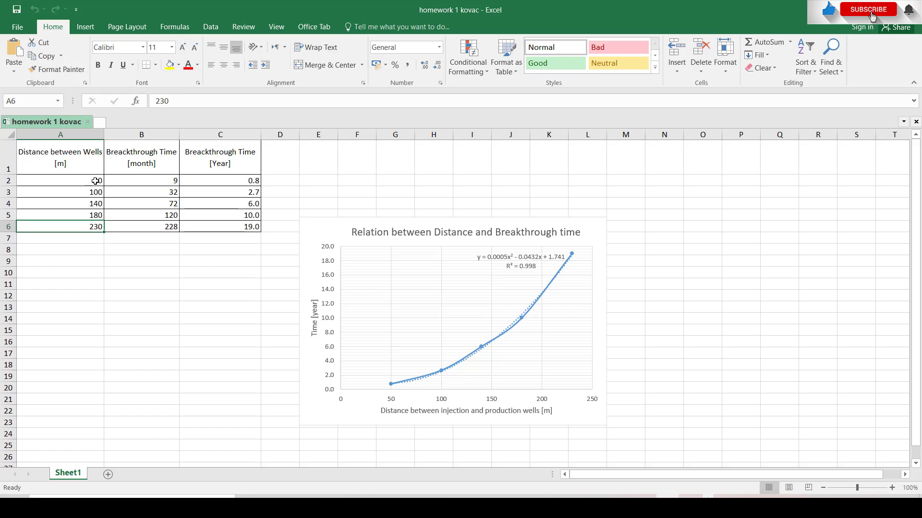